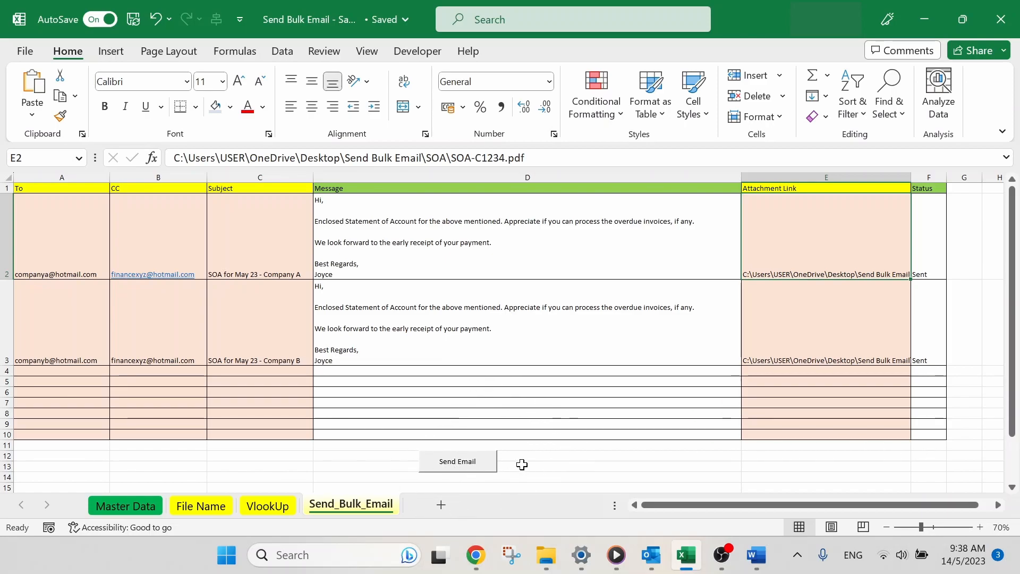
Run the sheet's Send Email macro, view the two generated Outlook messages side by side, and dismiss the Excel message box.
click(458, 469)
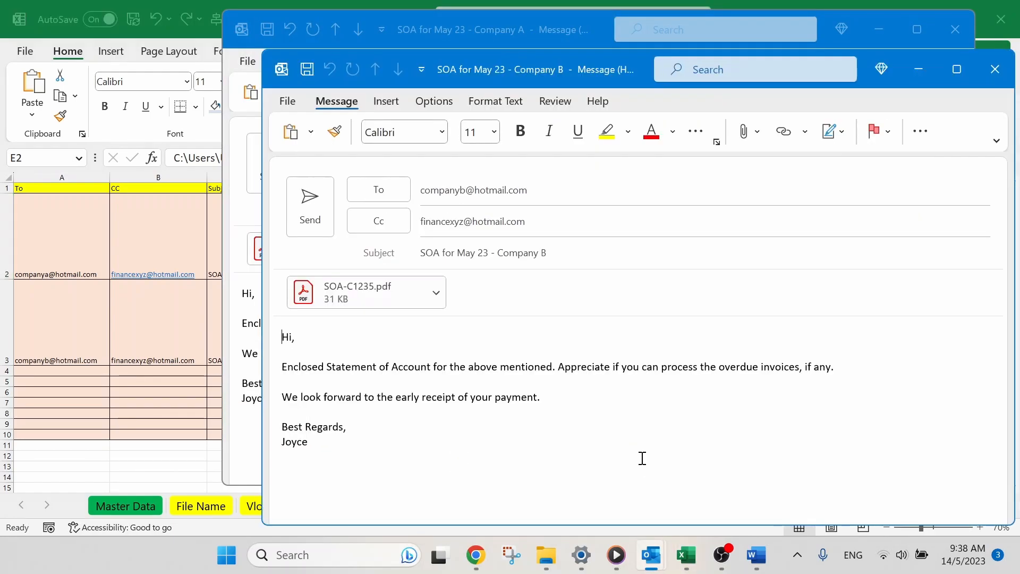
key(super+Right)
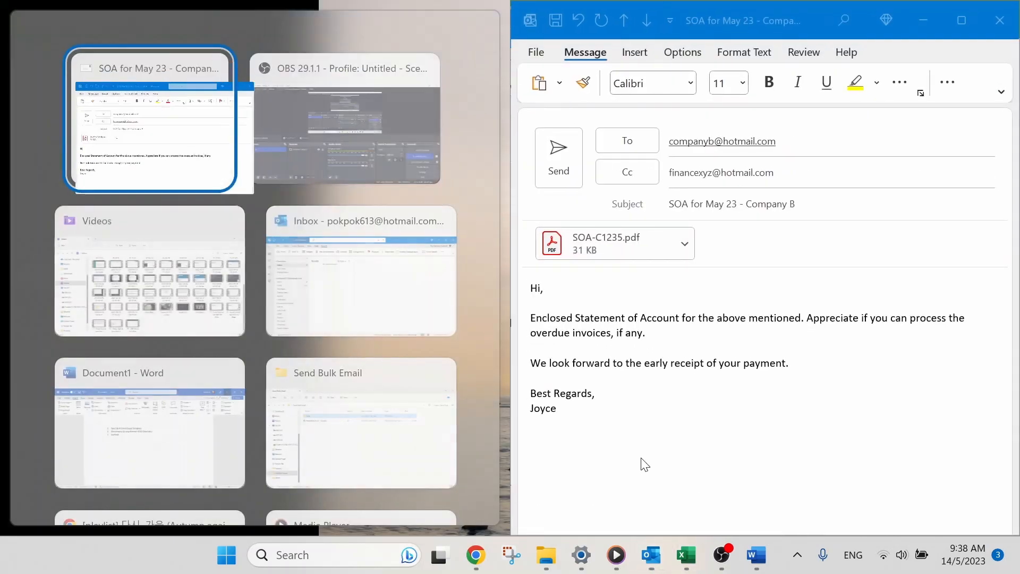
click(156, 135)
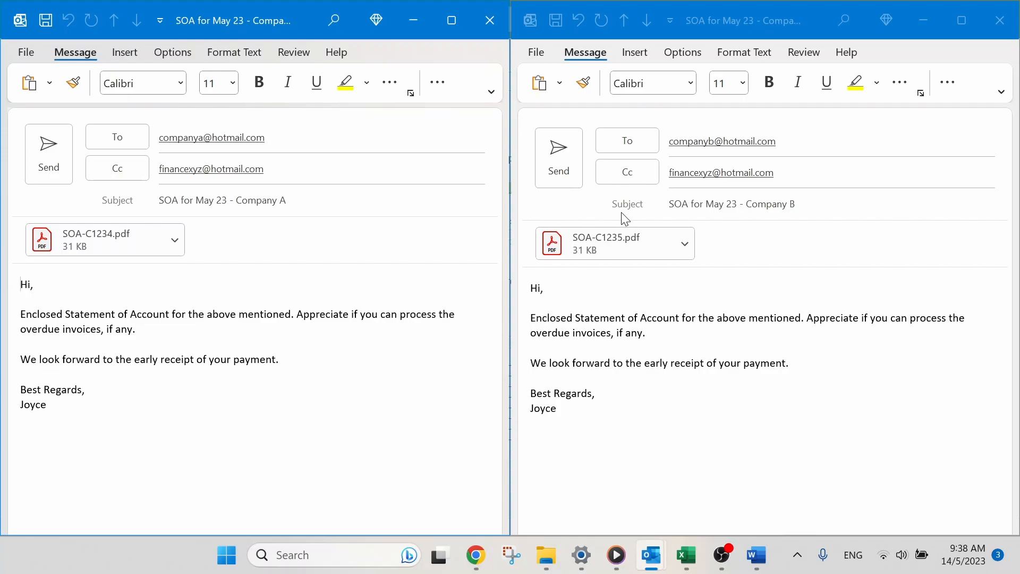
click(690, 554)
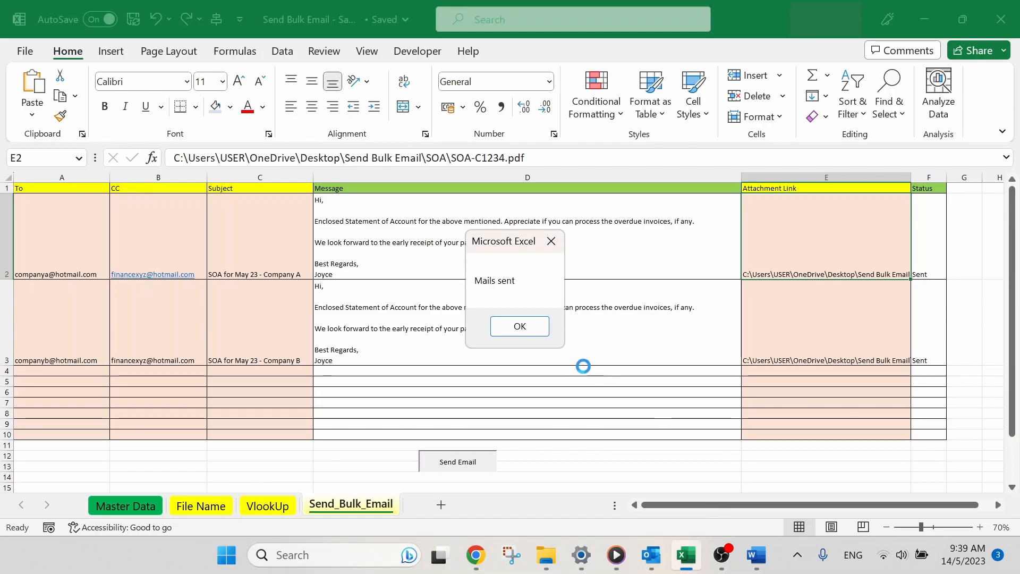
click(533, 331)
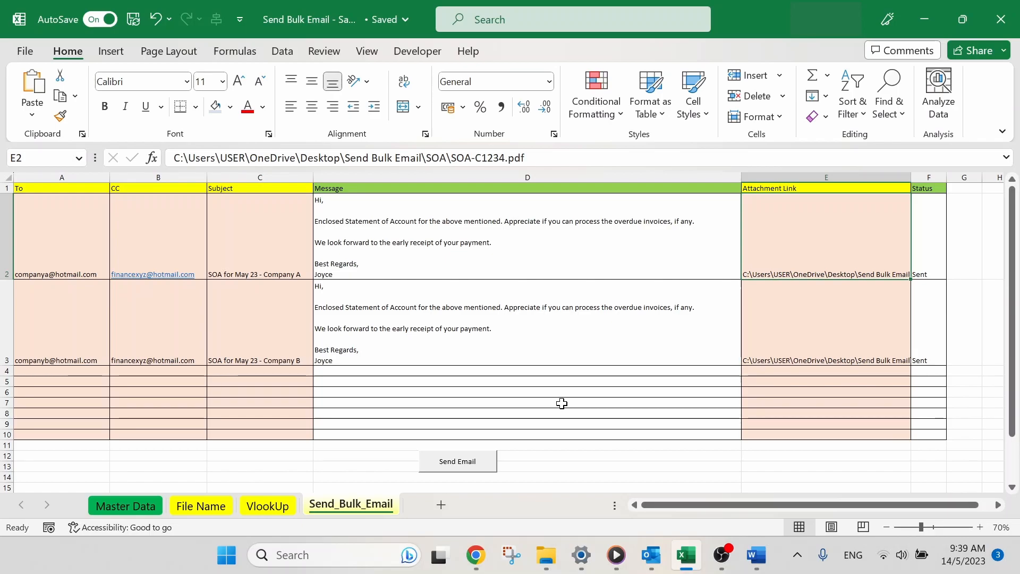
Examine the To, CC, Subject and Message entries of the Send_Bulk_Email sheet's two records.
drag(43, 221, 153, 336)
click(276, 258)
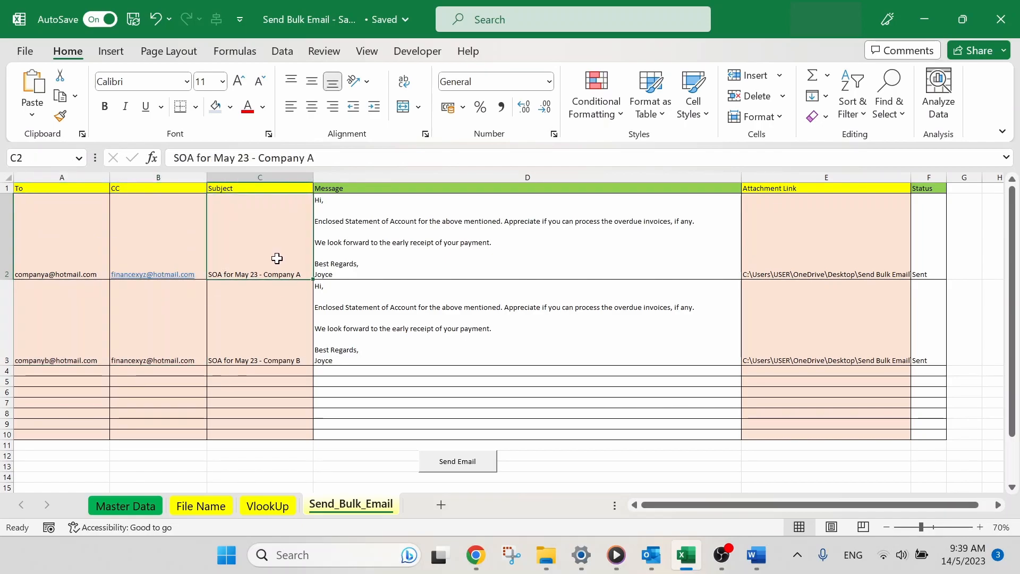
click(449, 242)
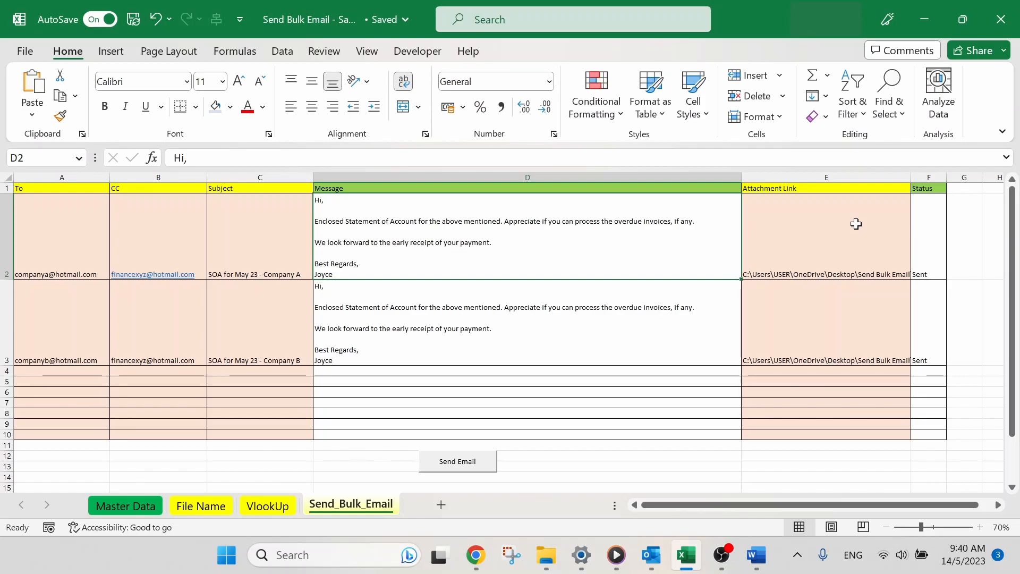
Switch to the Send Bulk Email folder in File Explorer and open its SOA subfolder.
mouse_move(546, 554)
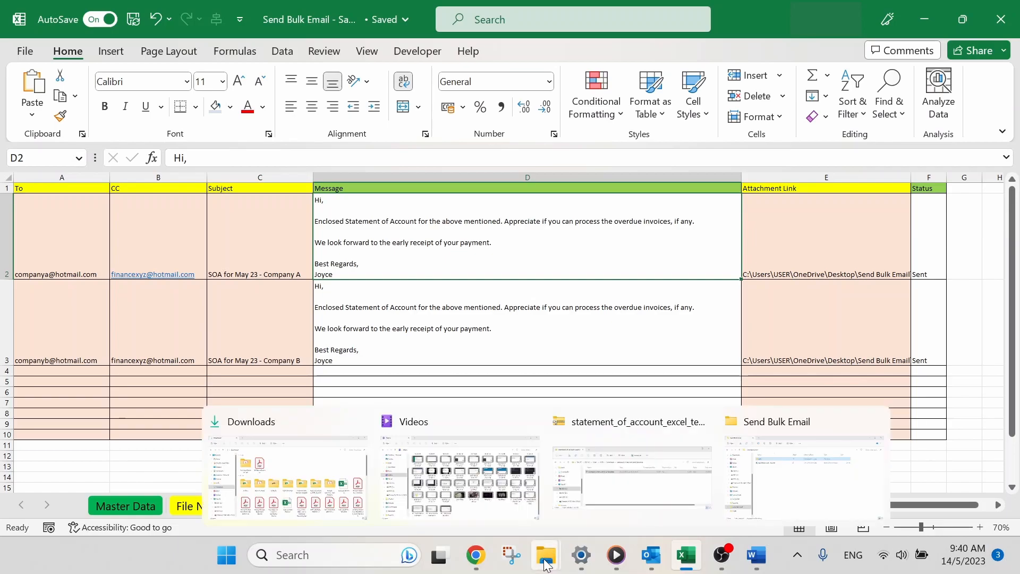
click(747, 482)
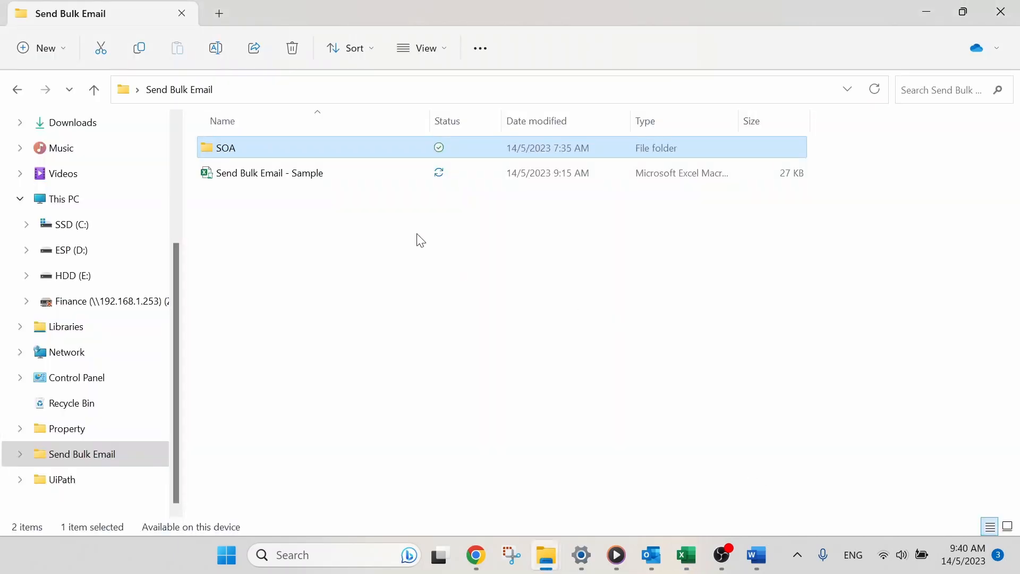
click(350, 173)
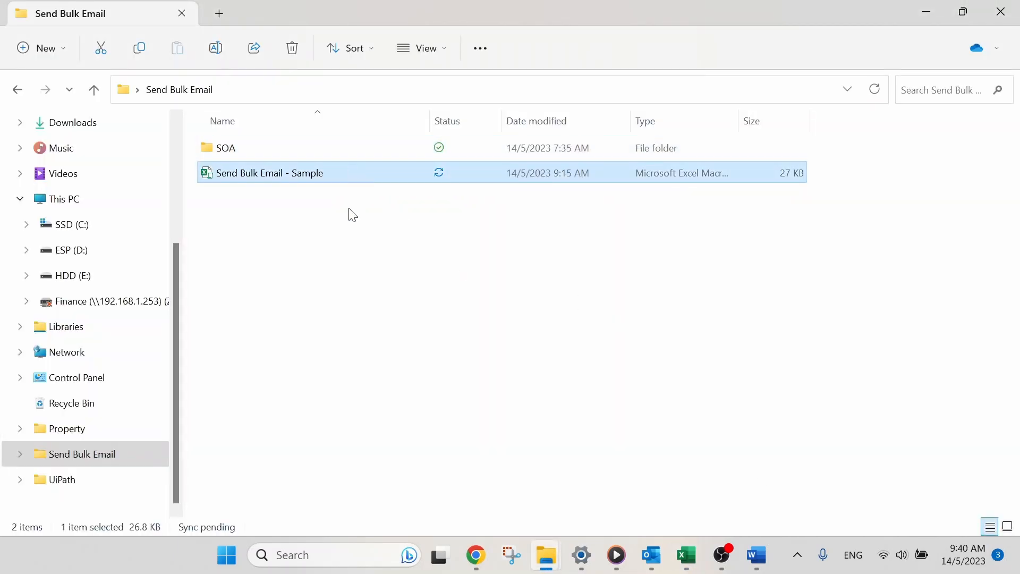
click(367, 153)
double_click(367, 153)
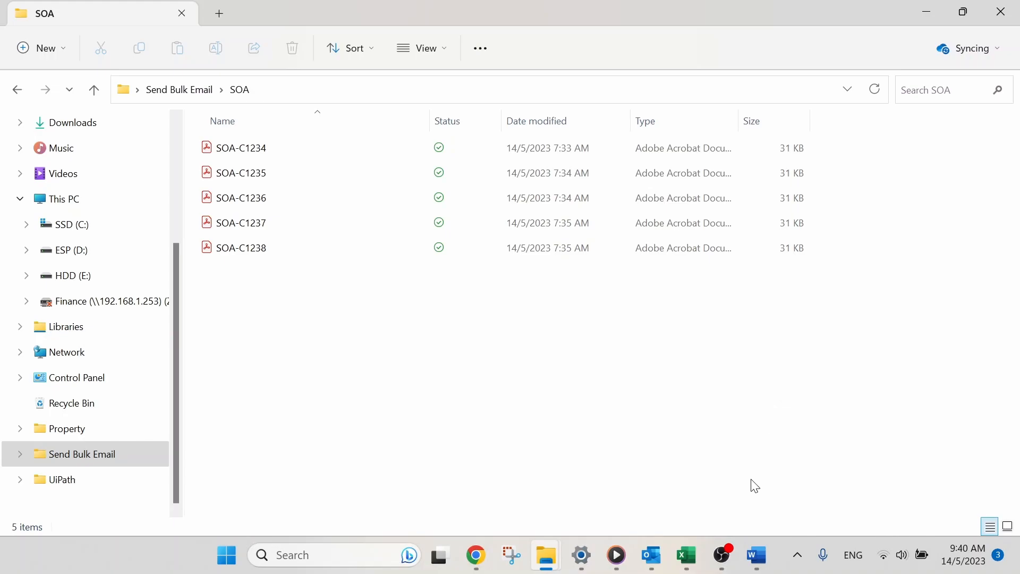
Switch to the Word document and examine the numbered list of items needed, starting with the Excel template.
mouse_move(757, 555)
click(789, 462)
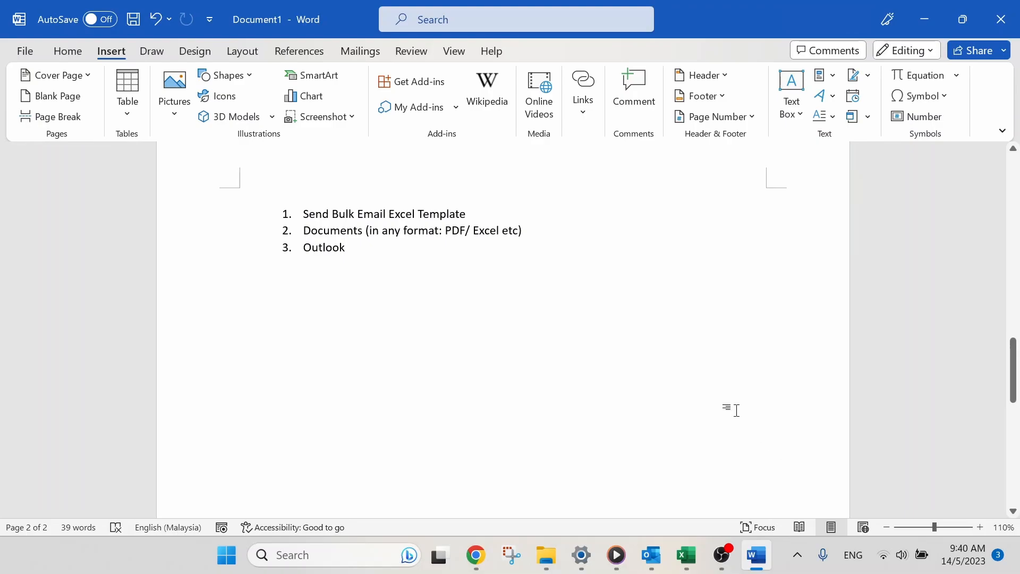
click(501, 213)
drag(454, 204, 317, 206)
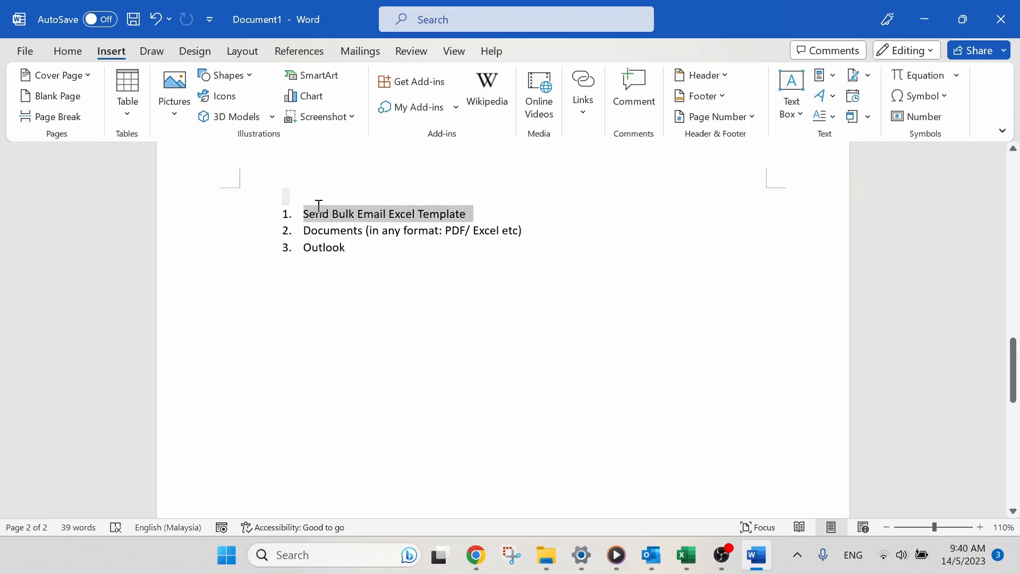
click(511, 254)
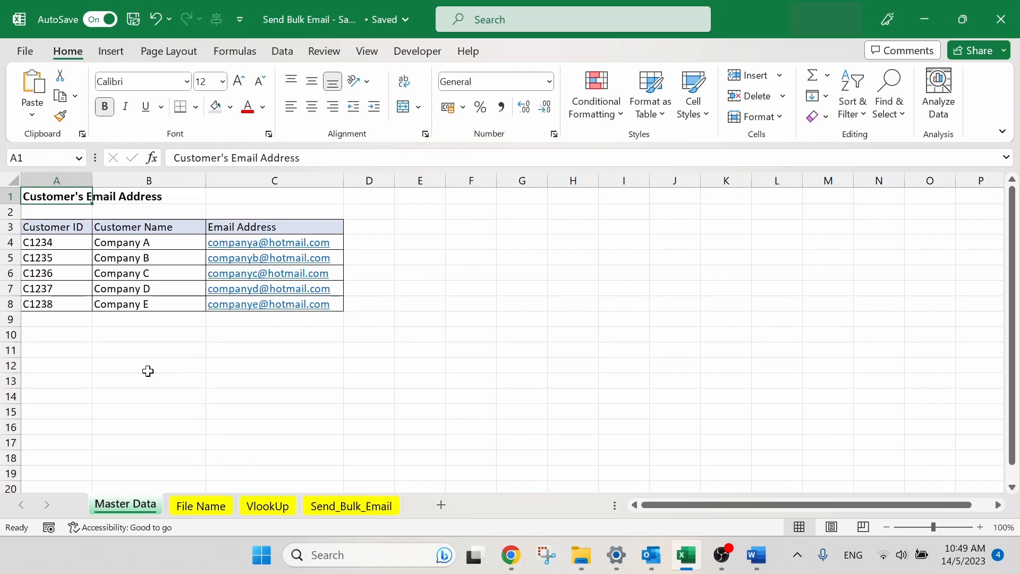
Examine the Customer ID, Customer Name and Email Address headers and the Customer ID column in the Master Data sheet.
click(73, 232)
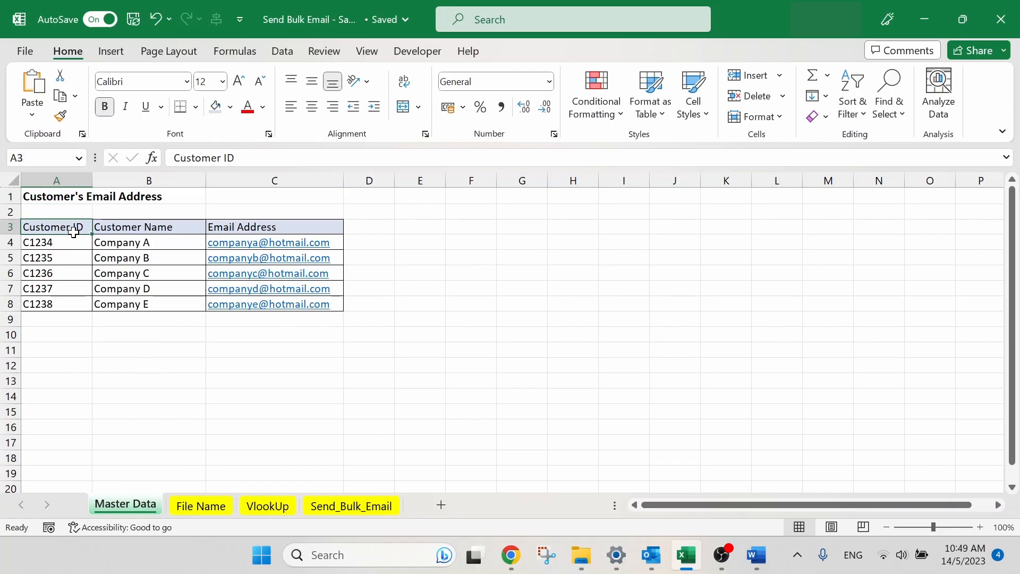
key(Right)
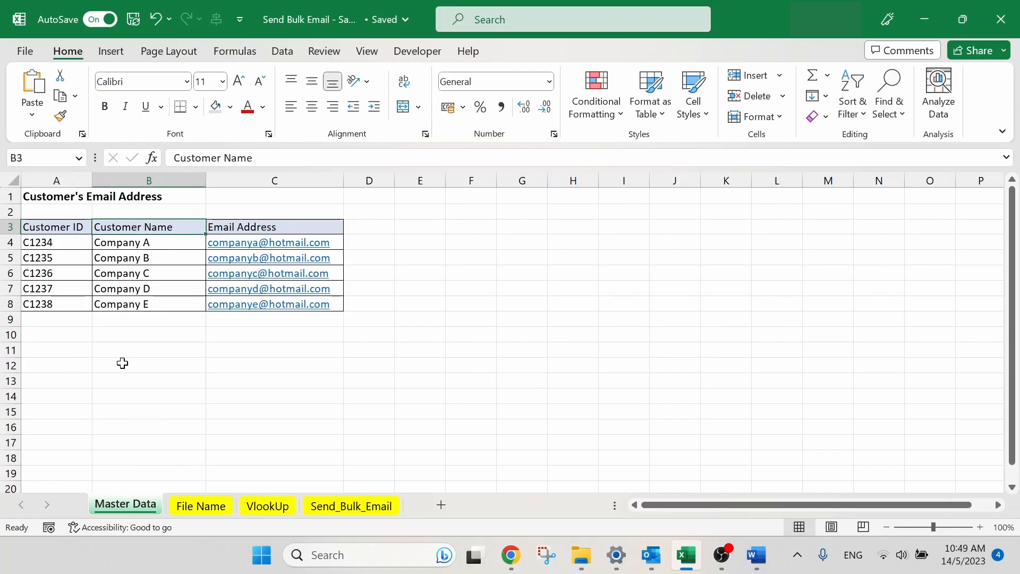
key(Right)
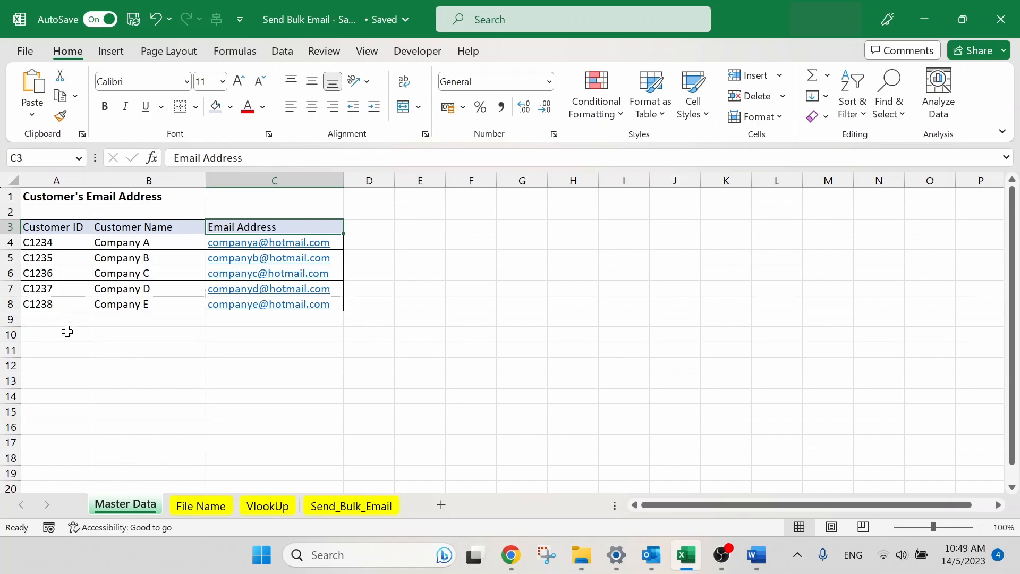
click(73, 231)
drag(73, 231, 73, 304)
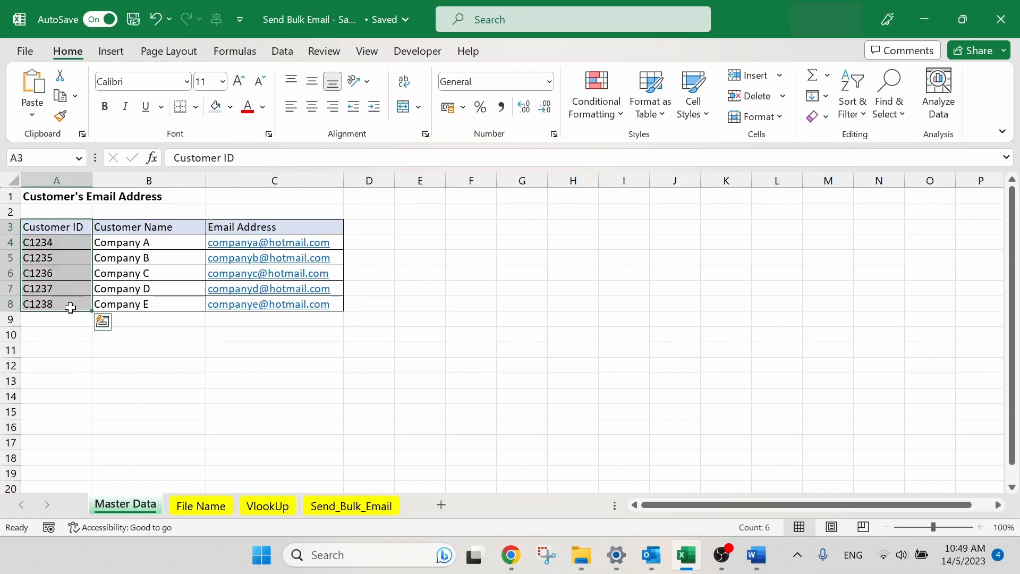
click(259, 417)
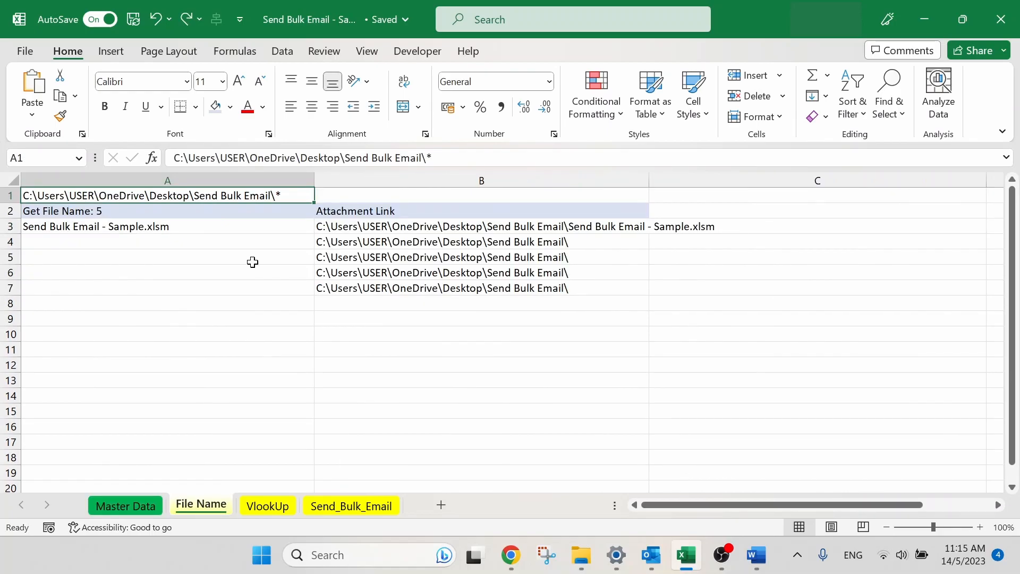
Examine the file name cells, the Attachment Link header and the folder path in A1 of the File Name sheet.
click(240, 226)
drag(240, 240, 243, 277)
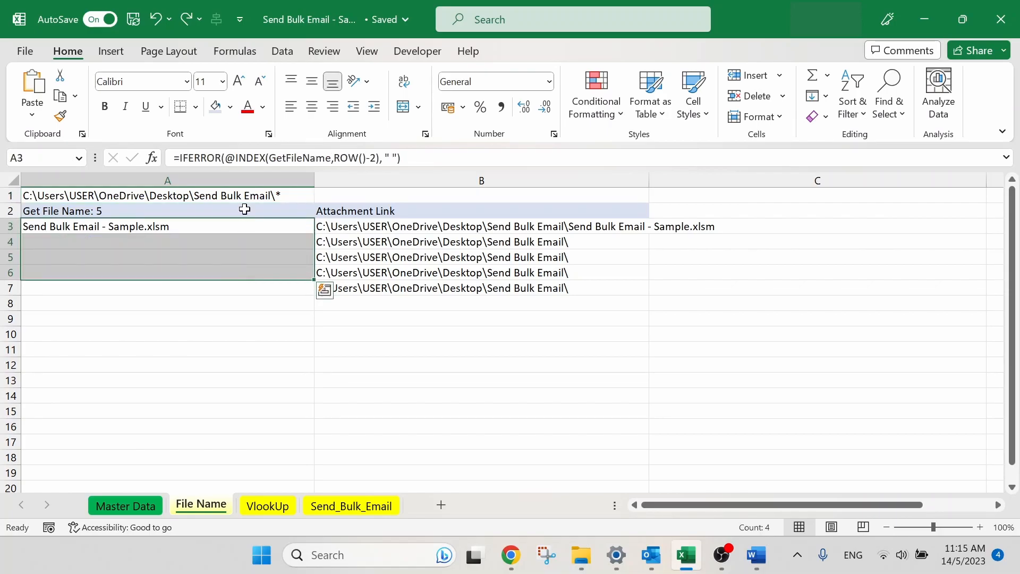
click(267, 192)
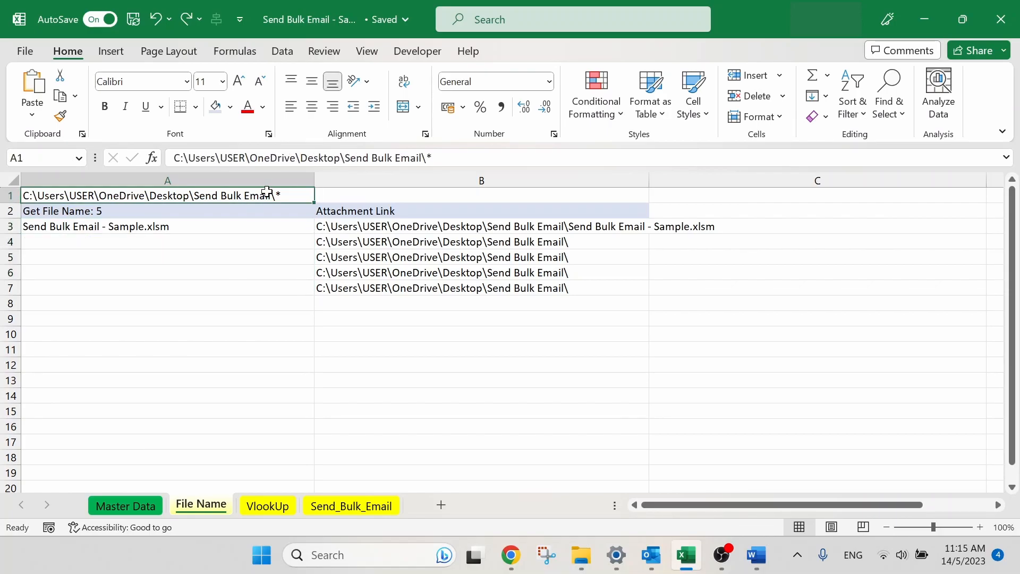
click(360, 214)
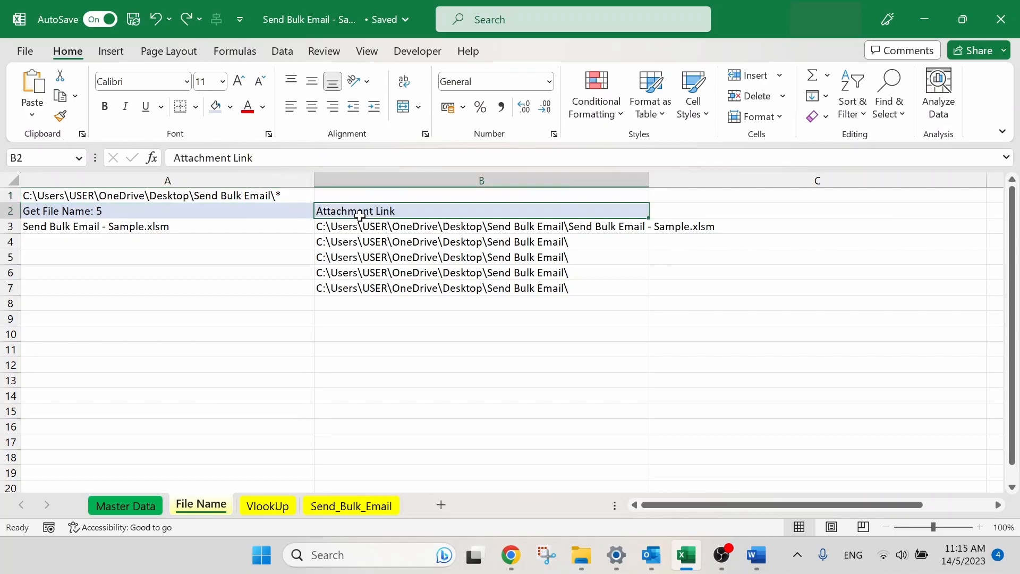
click(243, 194)
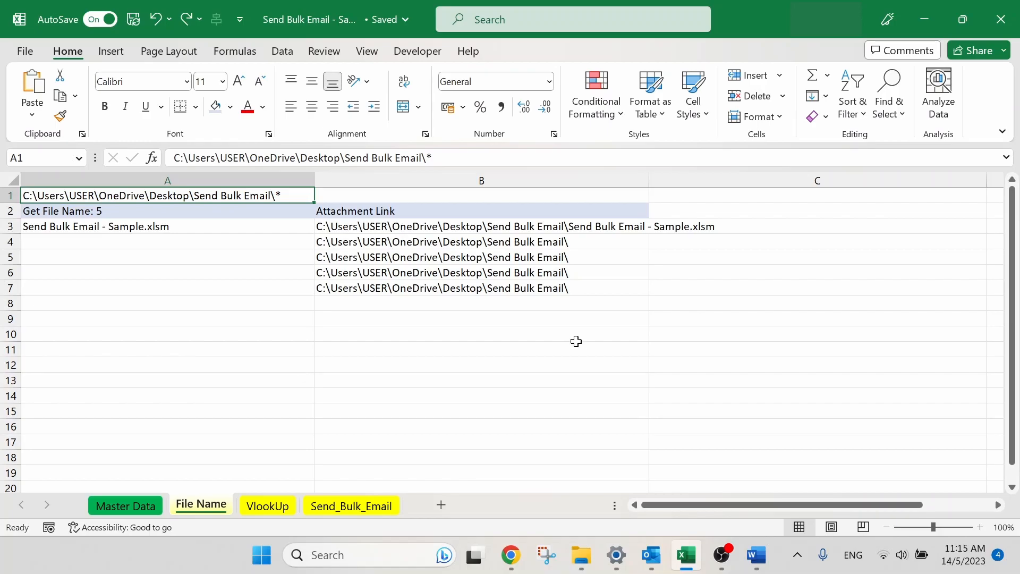
Switch to the SOA folder in File Explorer and copy its full path.
mouse_move(581, 555)
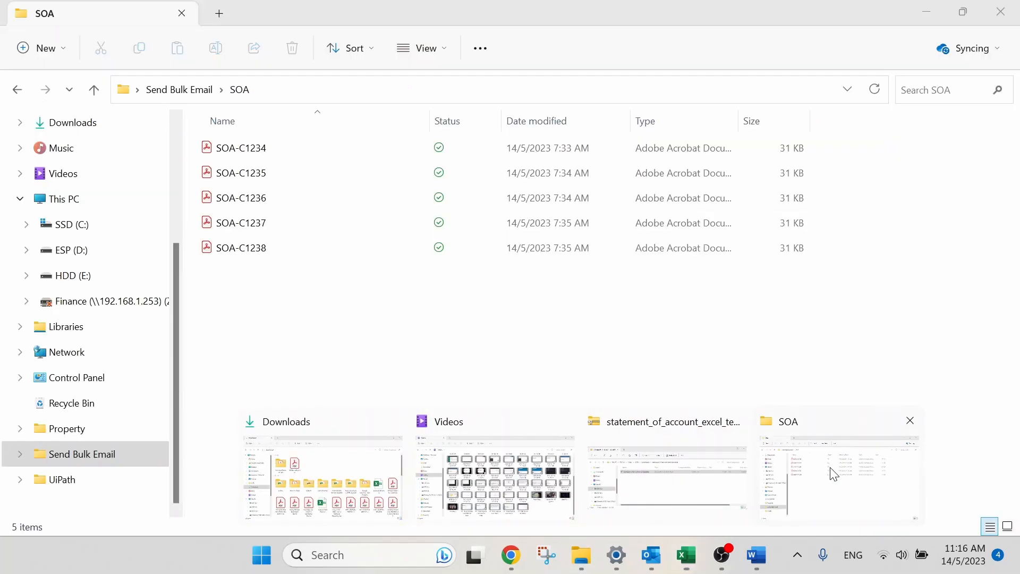
click(829, 473)
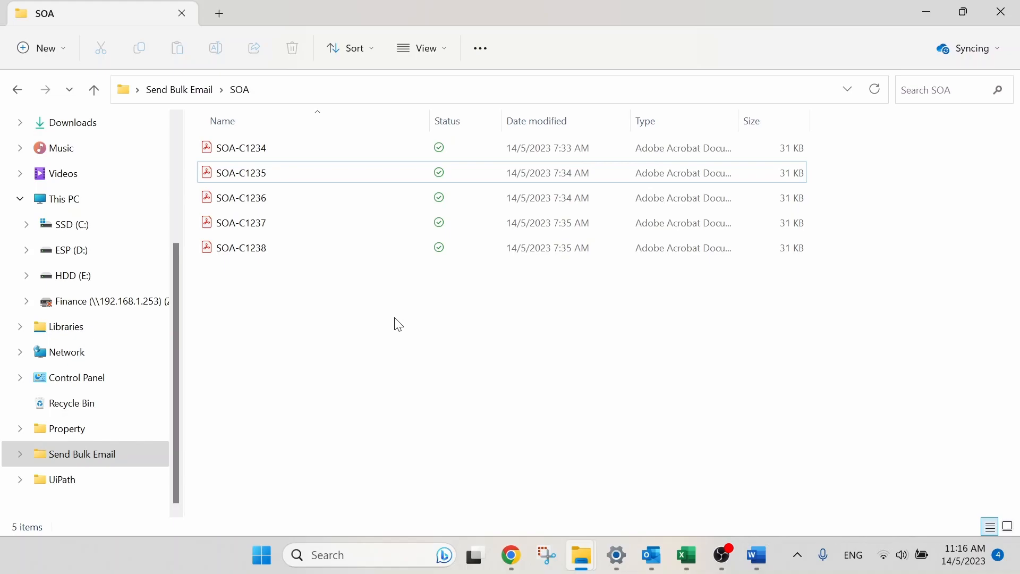
click(392, 90)
key(ctrl+c)
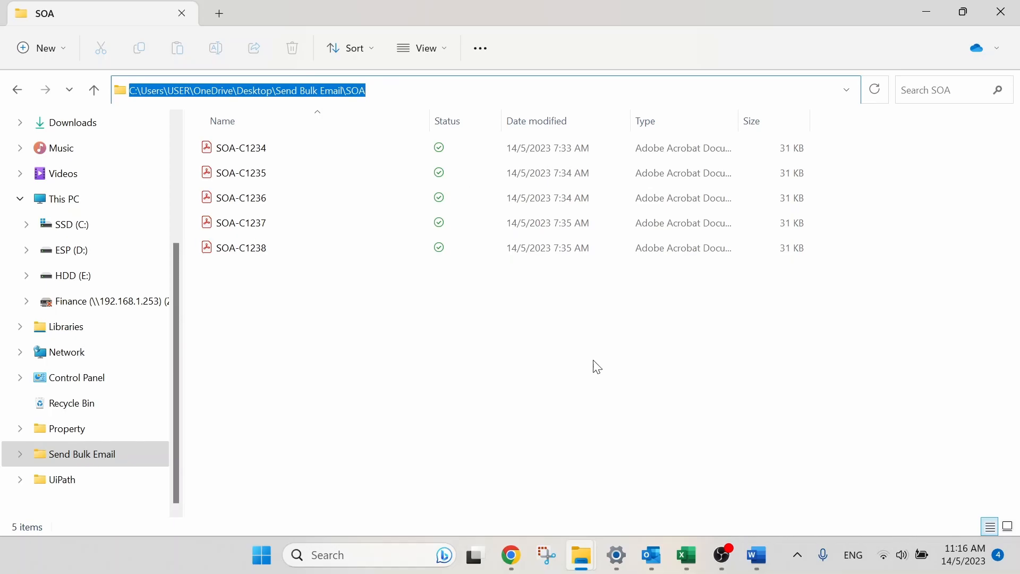
Back in Excel, replace the path in A1 of the File Name sheet with C:\Users\USER\OneDrive\Desktop\Send Bulk Email\SOA\*.
click(686, 561)
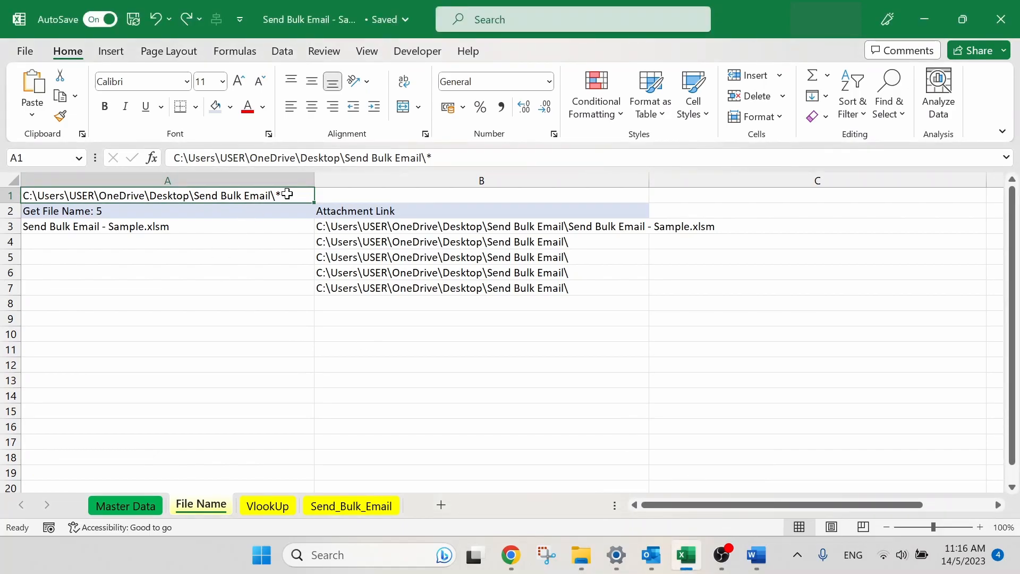
key(ctrl+v)
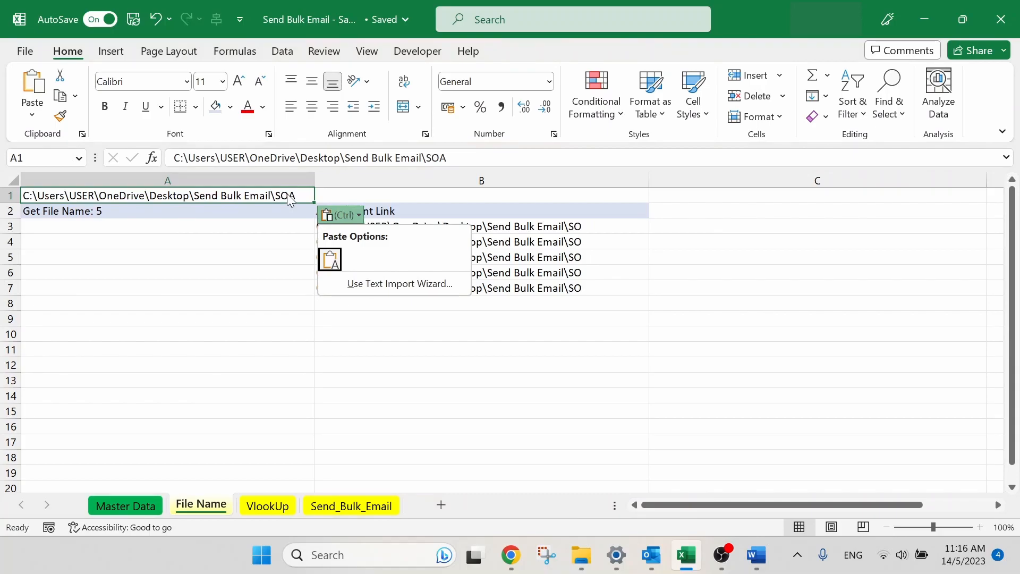
click(469, 158)
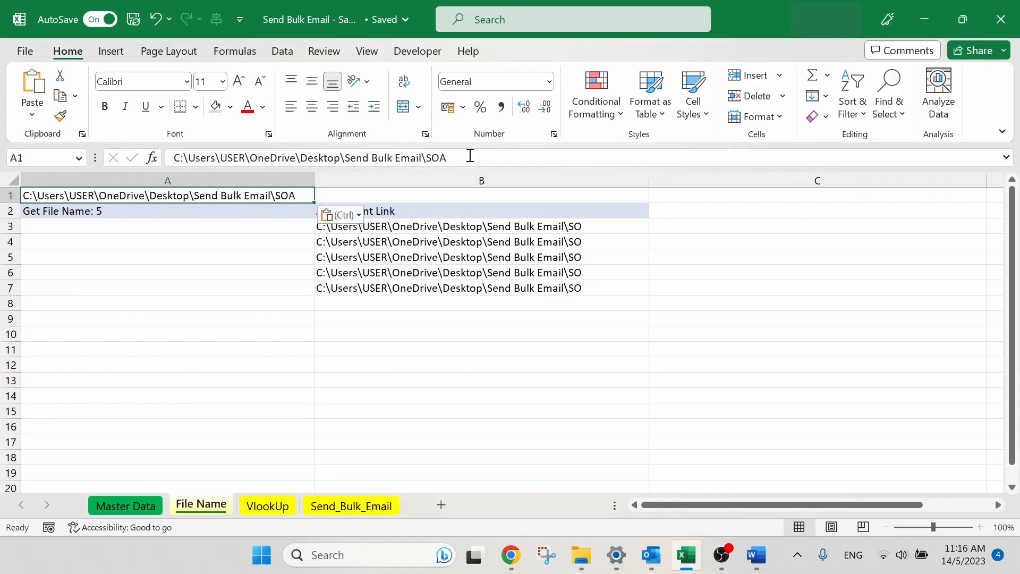
click(470, 156)
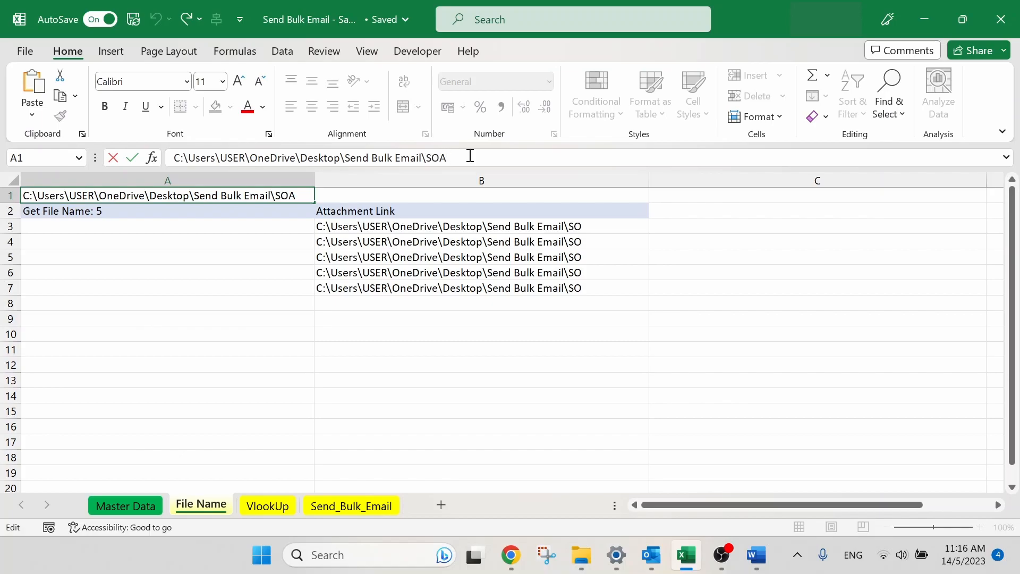
text(\*)
key(Return)
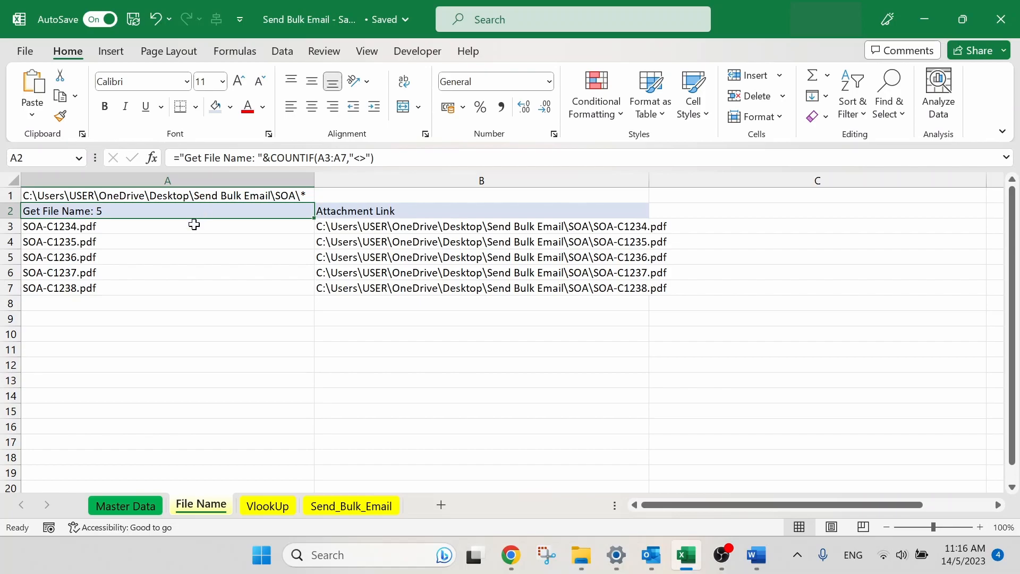
Review the file names and attachment links in A3:B7, including the link formula in B7.
drag(194, 224, 405, 285)
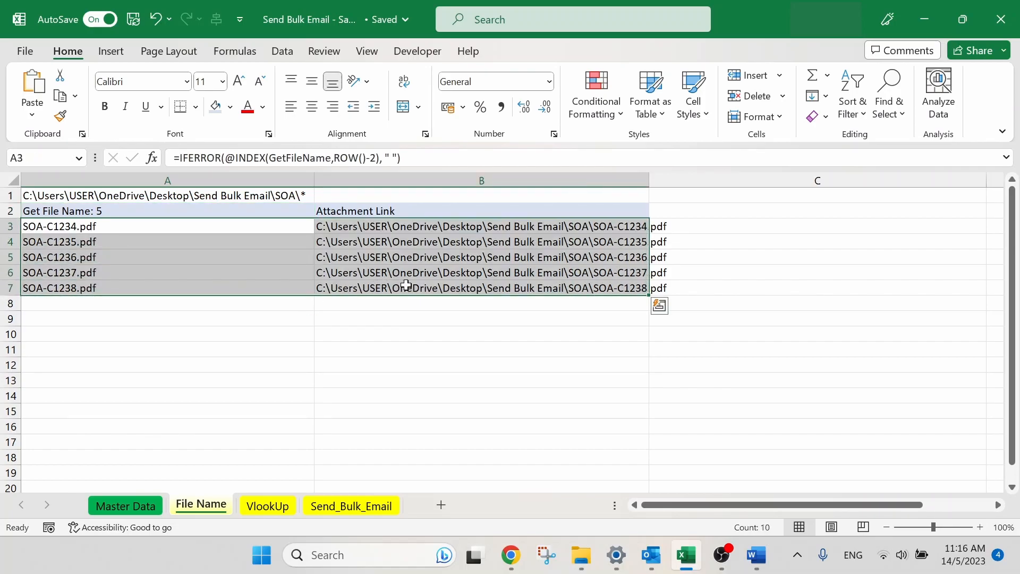
click(403, 286)
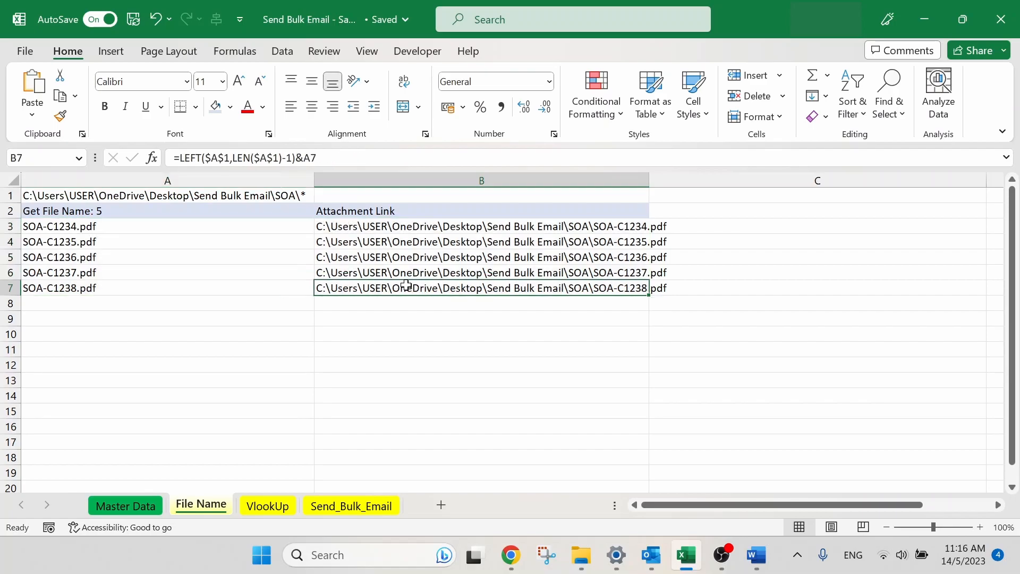
click(492, 346)
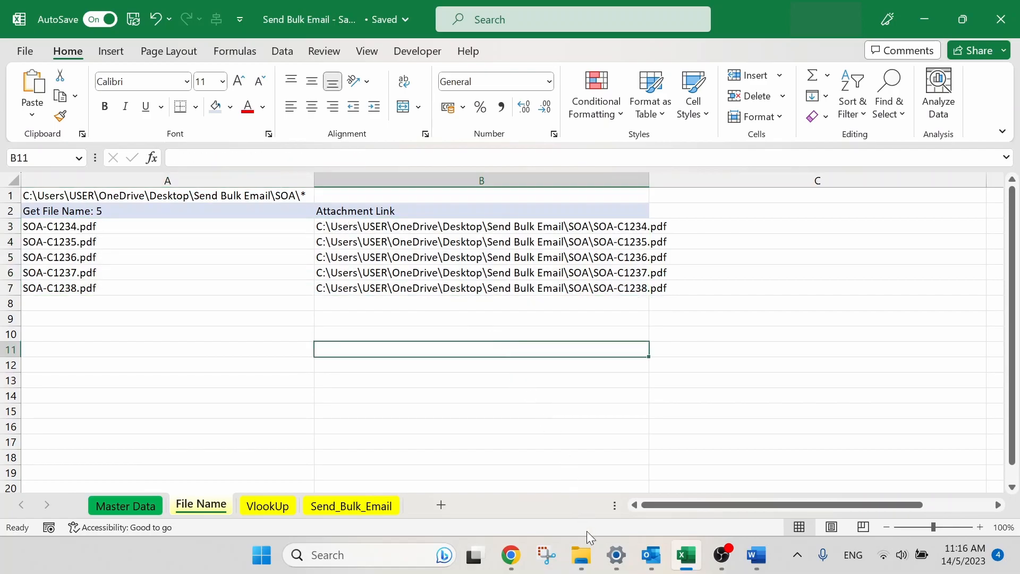
Bring the SOA folder window over the workbook to compare its PDFs with the names in A3:A7, then return to Excel.
mouse_move(582, 555)
click(844, 482)
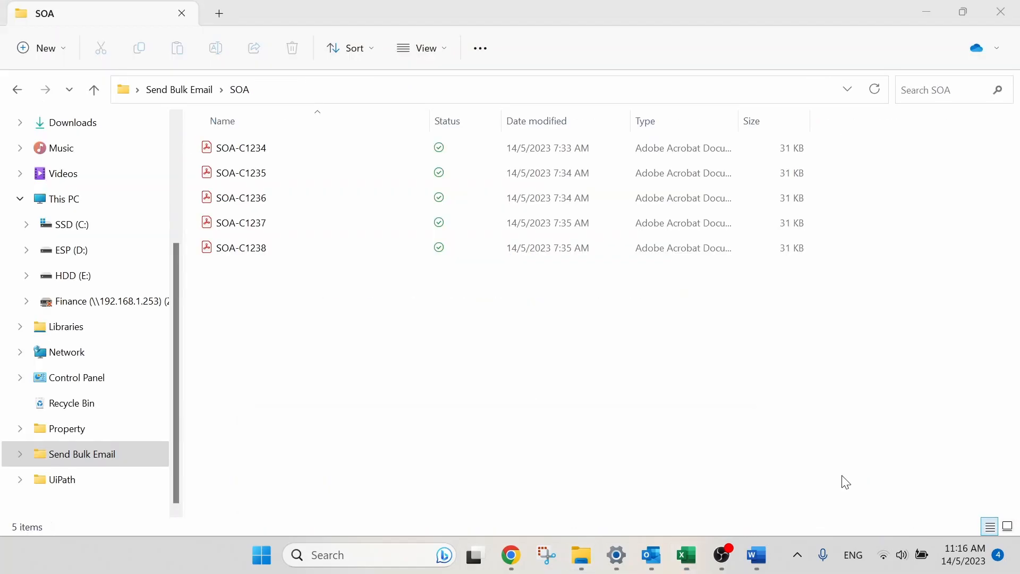
double_click(667, 13)
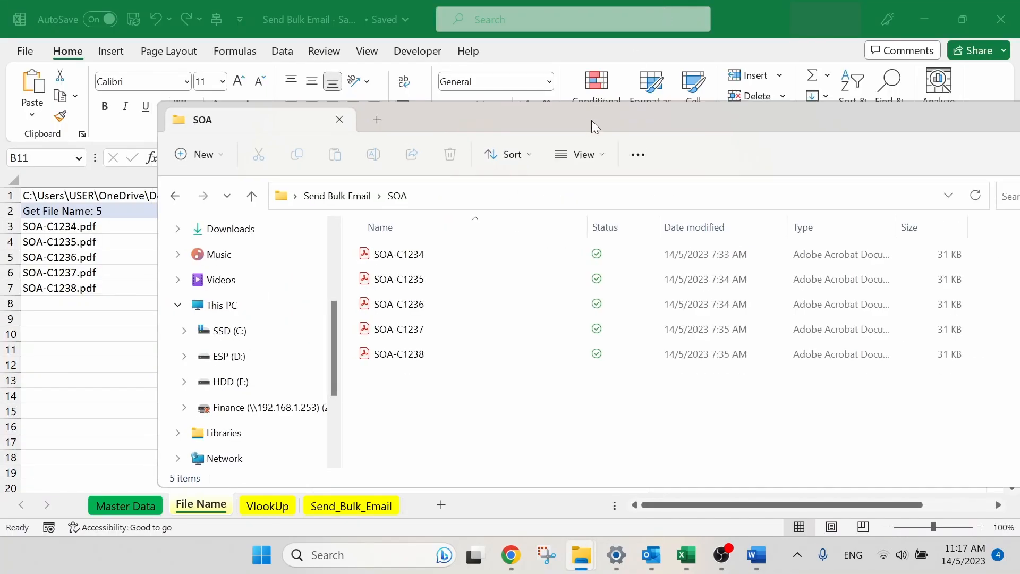
drag(591, 120, 610, 80)
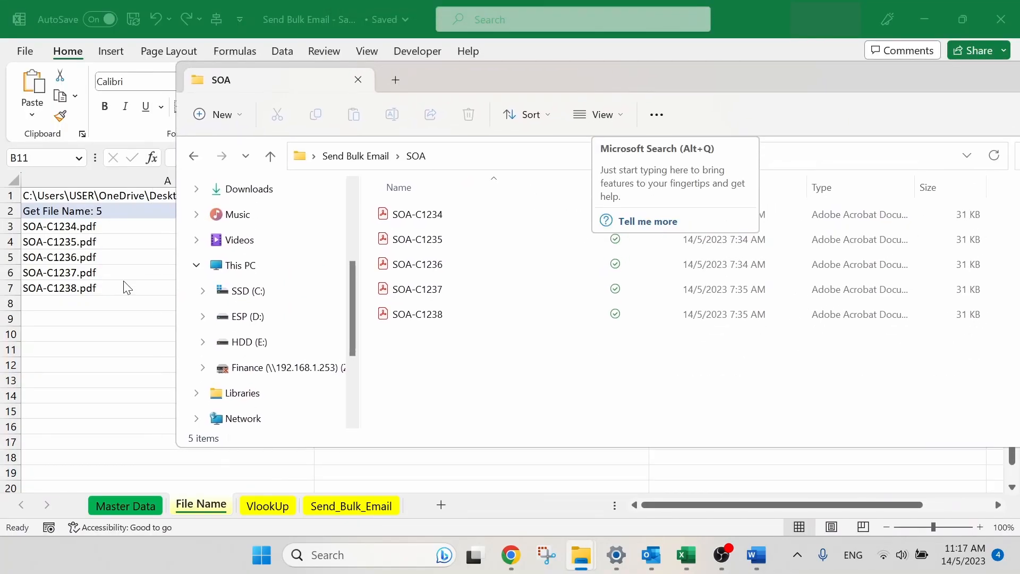
click(545, 374)
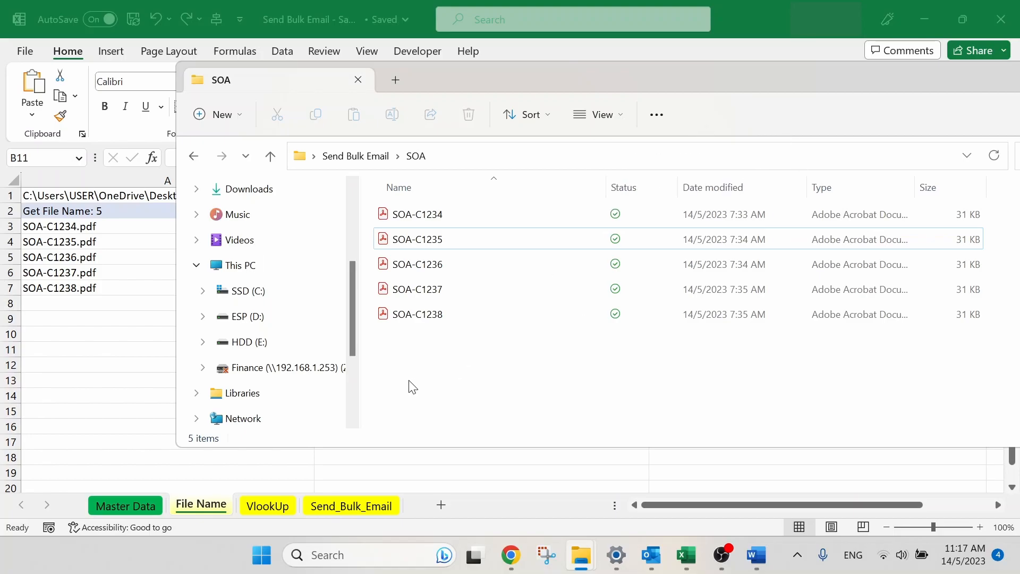
drag(464, 357, 471, 180)
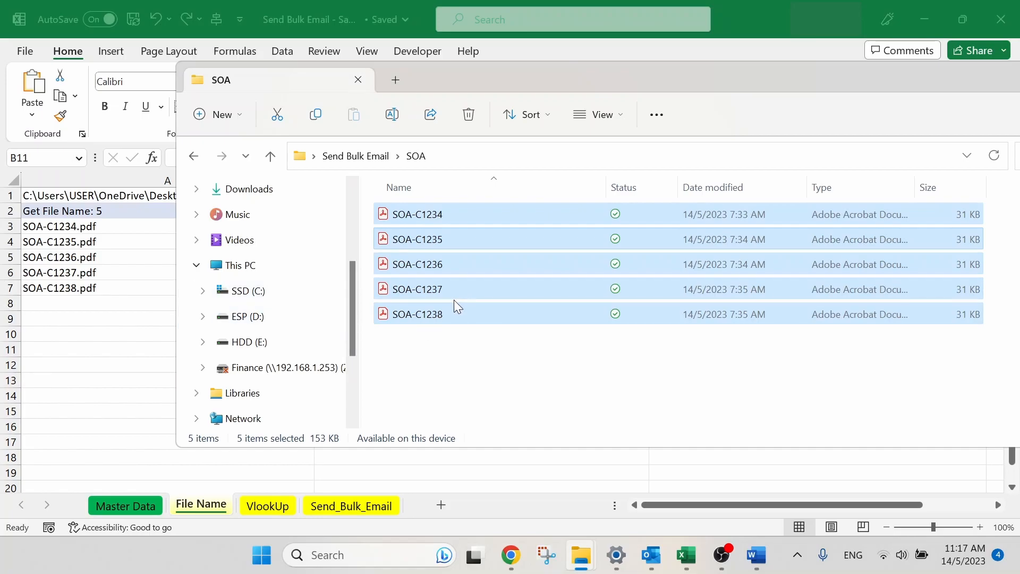
click(134, 333)
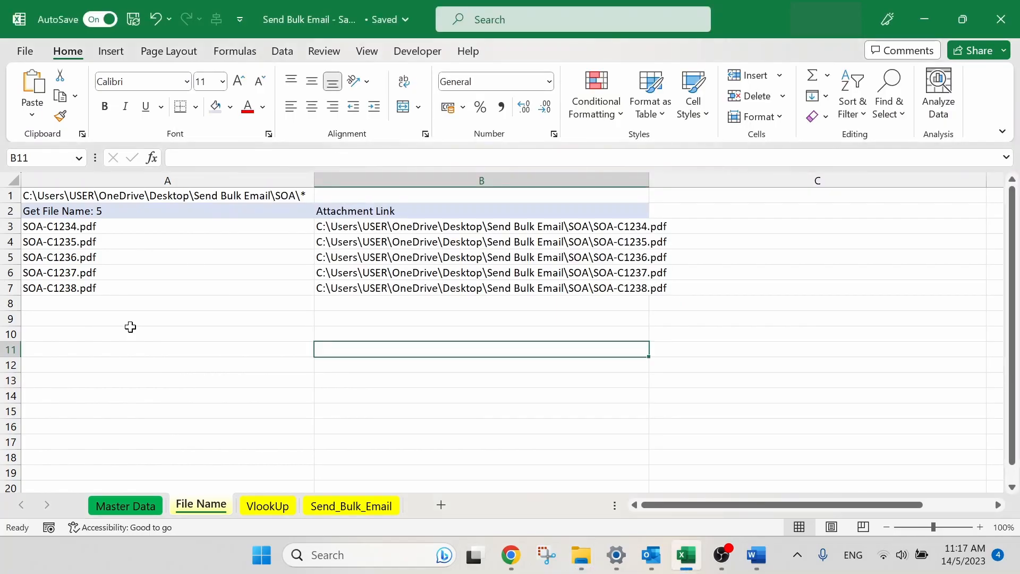
Check the formulas in A3 and B3 of the File Name sheet and fit column B's width to the attachment links.
click(381, 221)
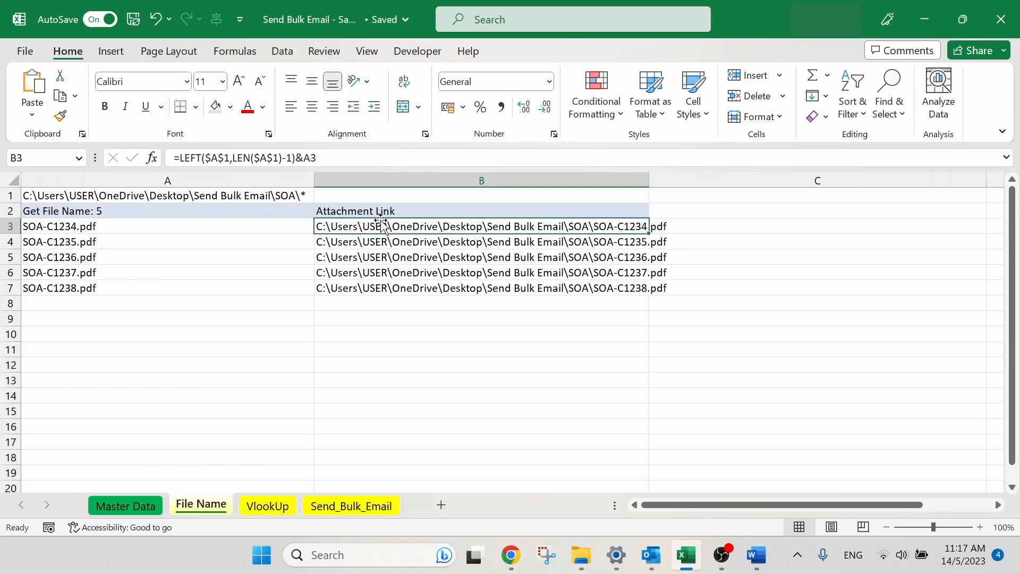
click(263, 226)
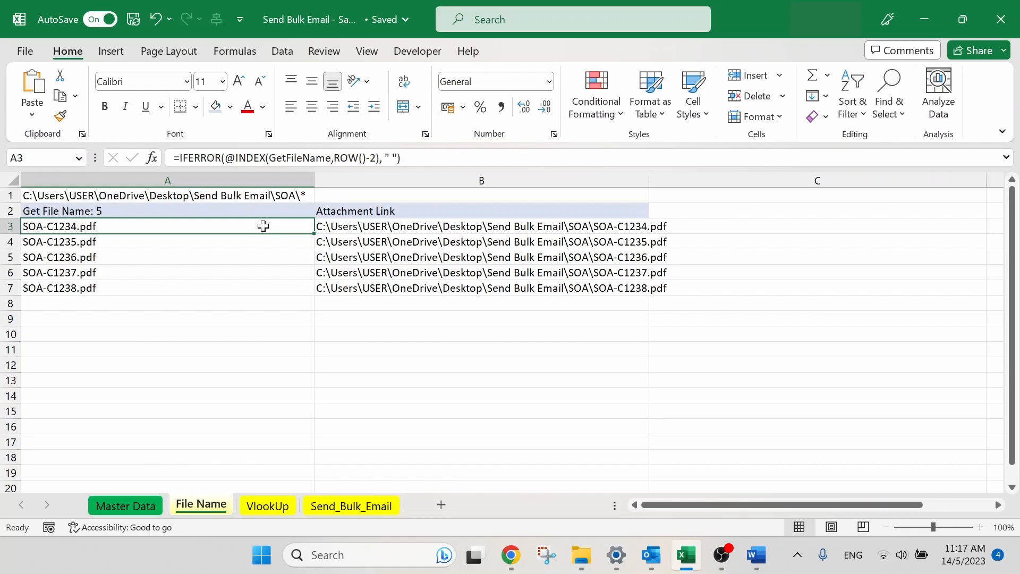
click(389, 225)
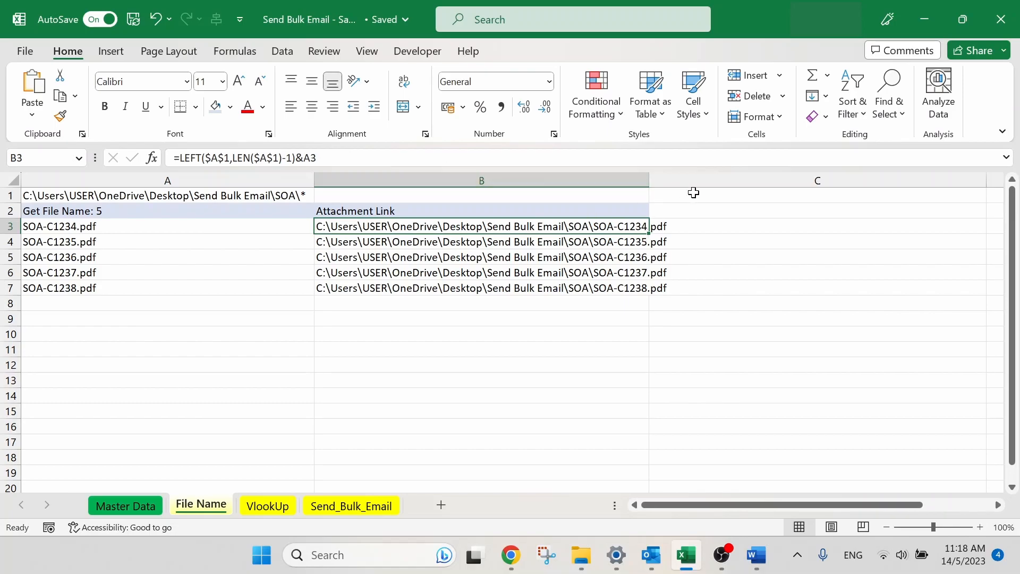
double_click(647, 180)
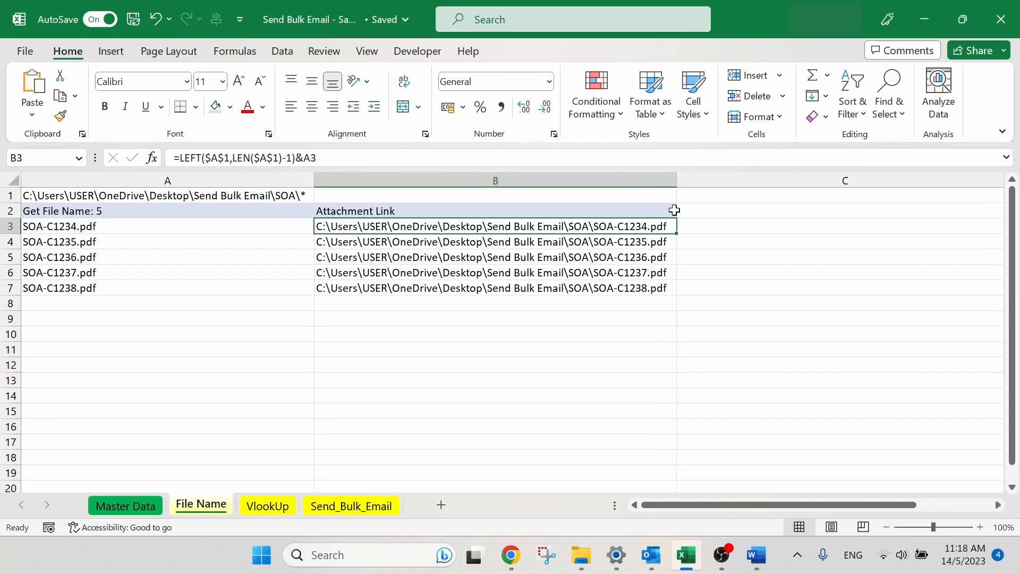
Switch to the SOA folder in File Explorer and copy the paths of all PDFs from SOA-C1234 to SOA-C1238.
mouse_move(586, 562)
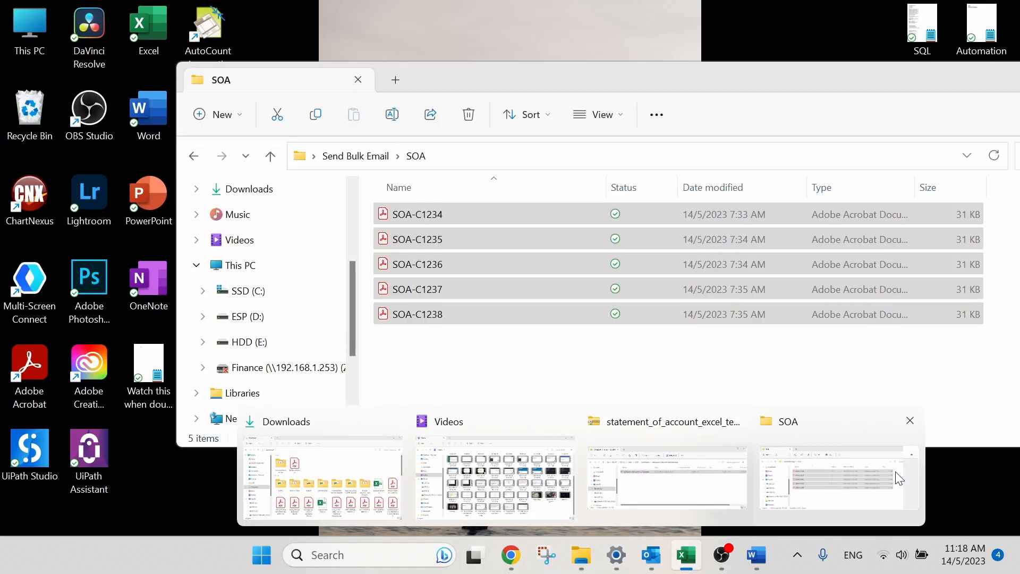
click(887, 469)
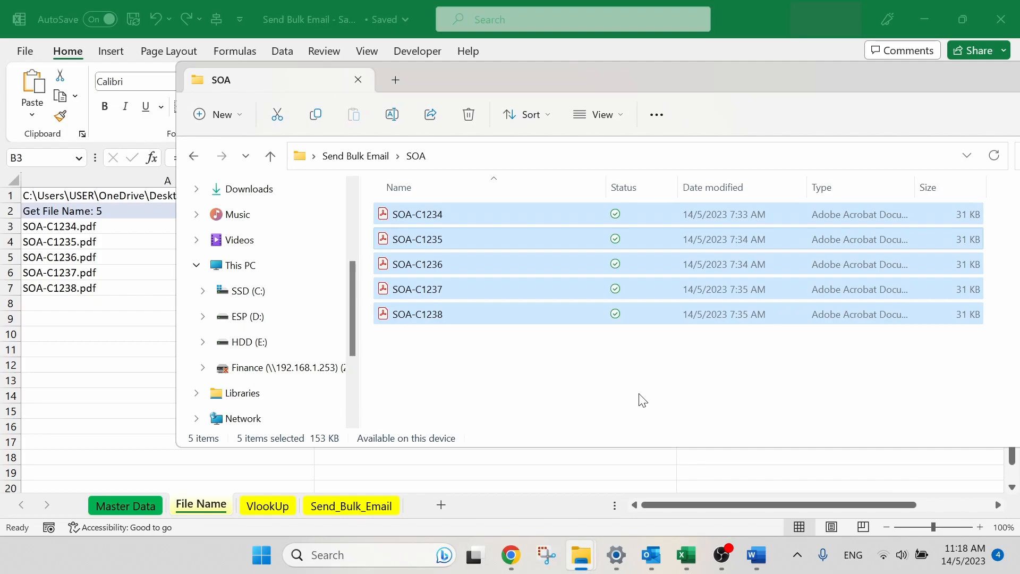
double_click(928, 83)
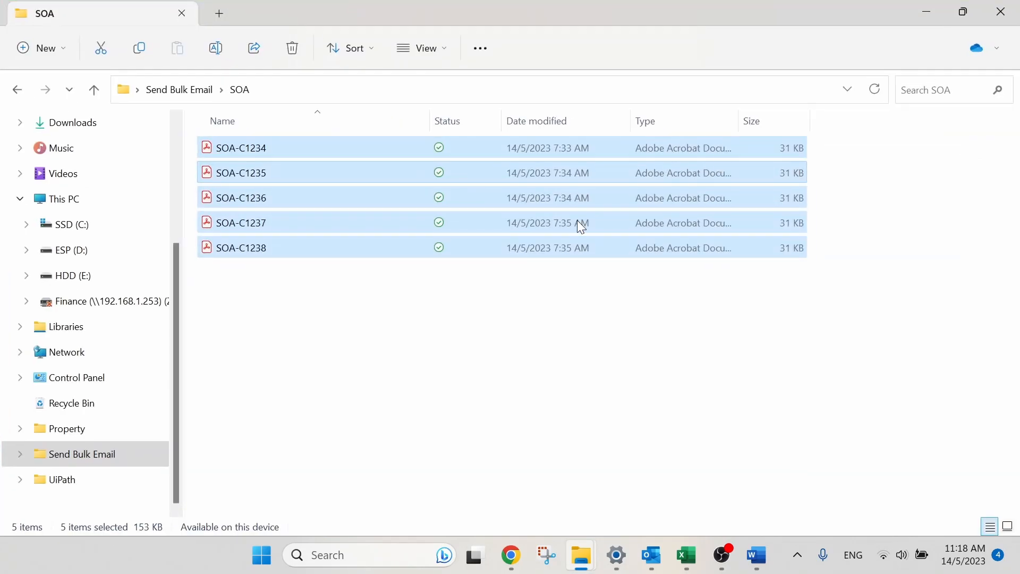
drag(396, 338, 390, 139)
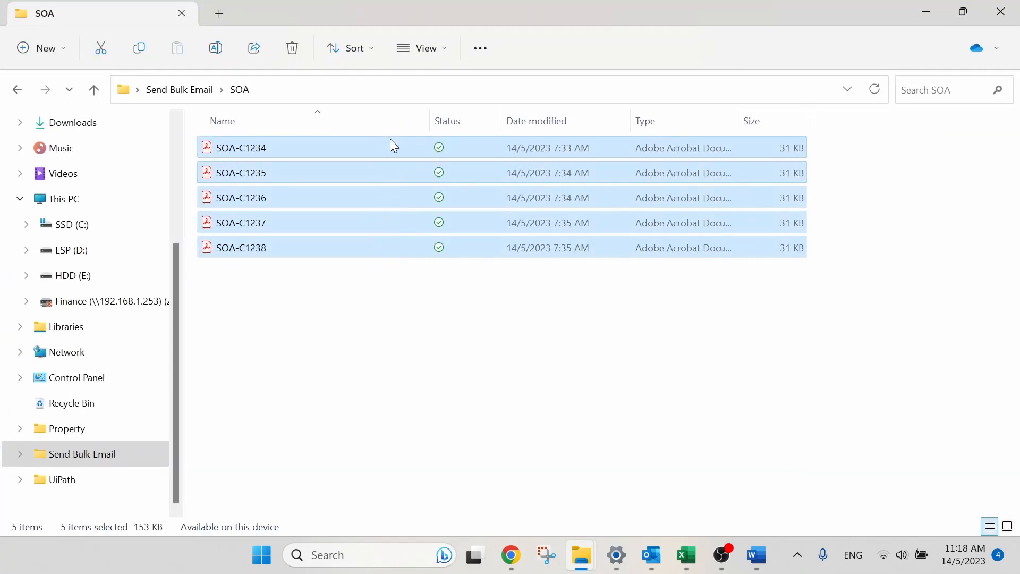
right_click(370, 144)
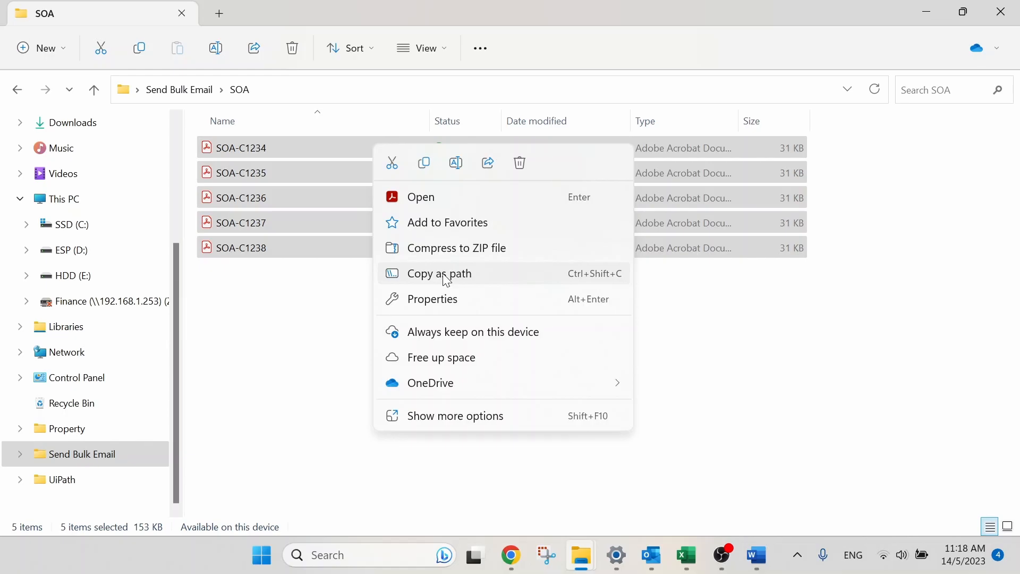
click(445, 274)
Back in Excel, paste the copied file paths into the File Name sheet starting at C3.
mouse_move(685, 553)
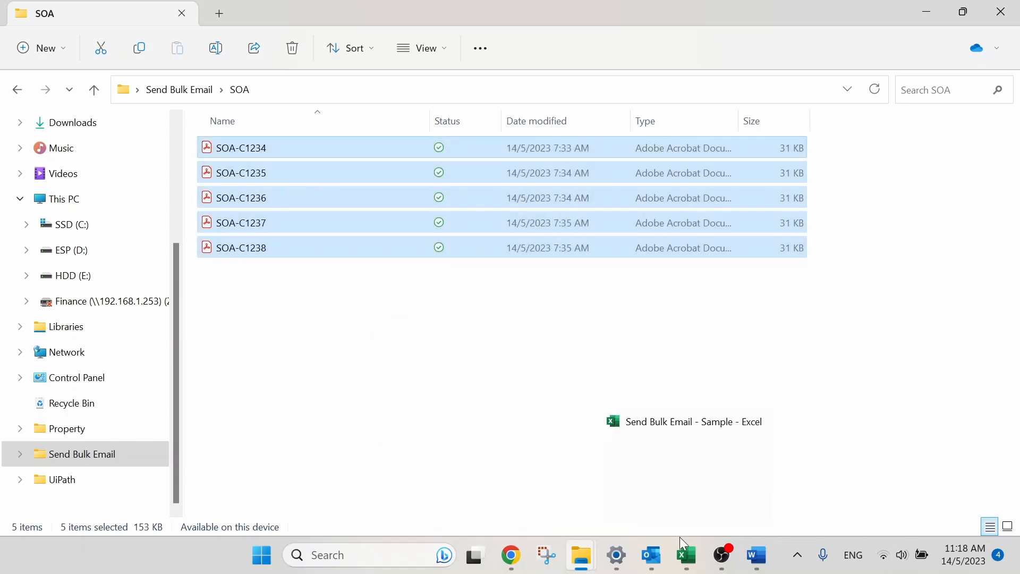
click(703, 477)
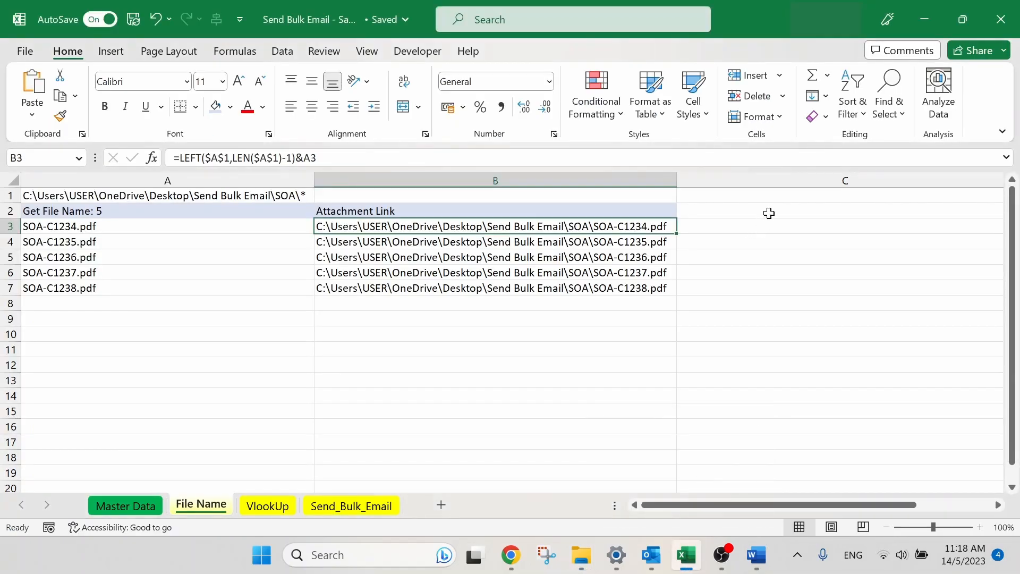
click(763, 229)
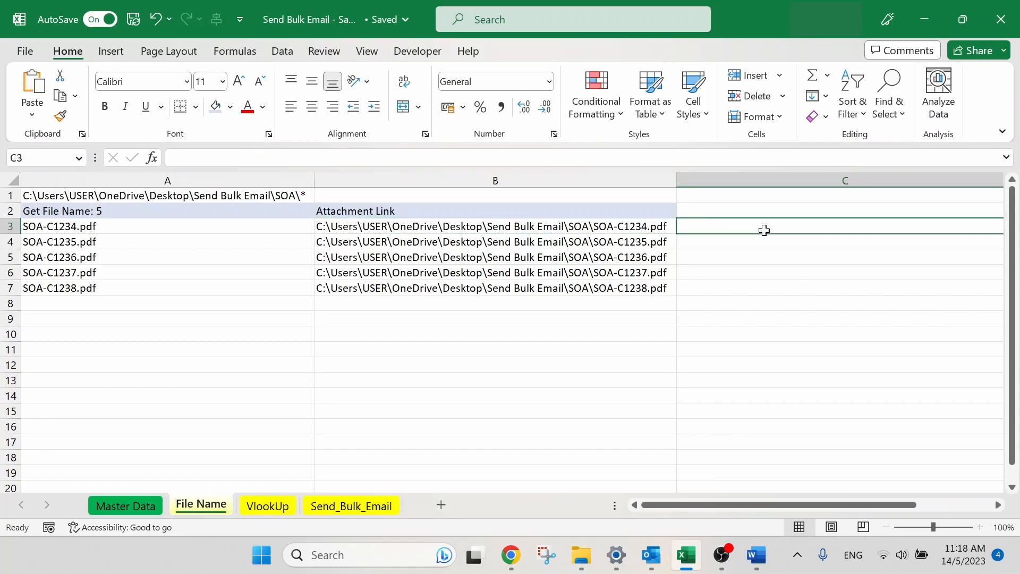
right_click(764, 229)
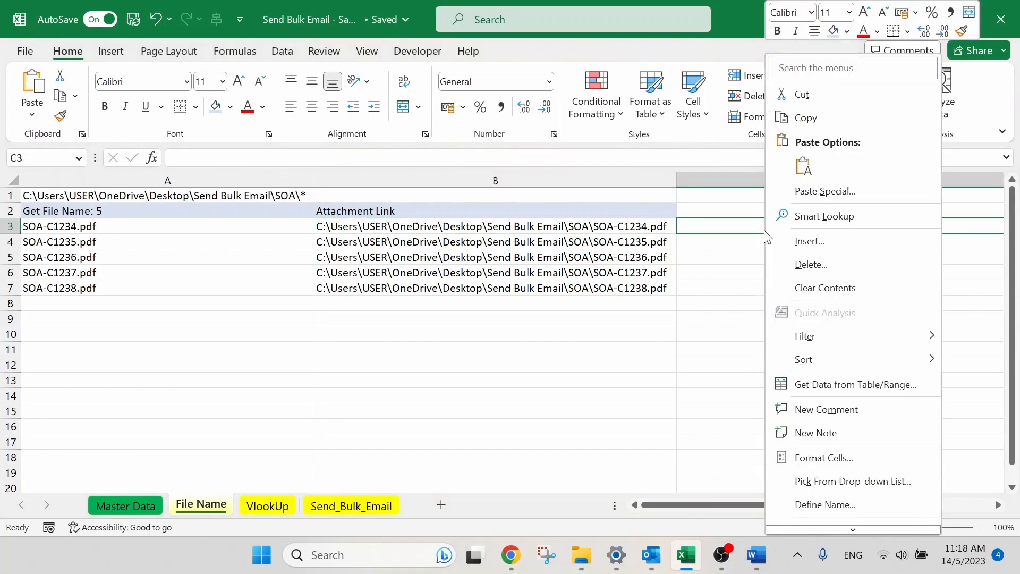
click(805, 162)
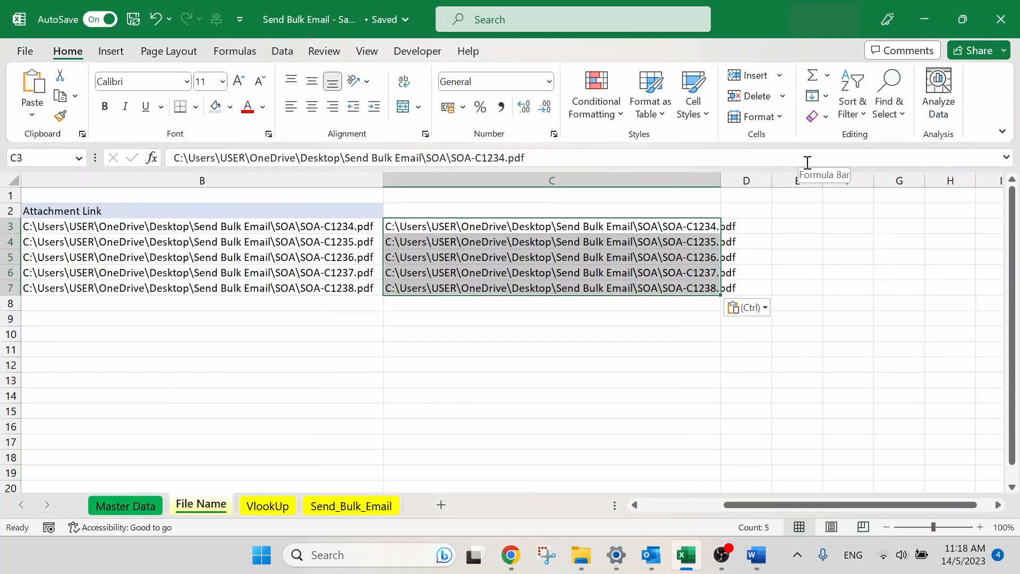
Compare the formula-built attachment link in B3 with the pasted path in C3.
click(321, 230)
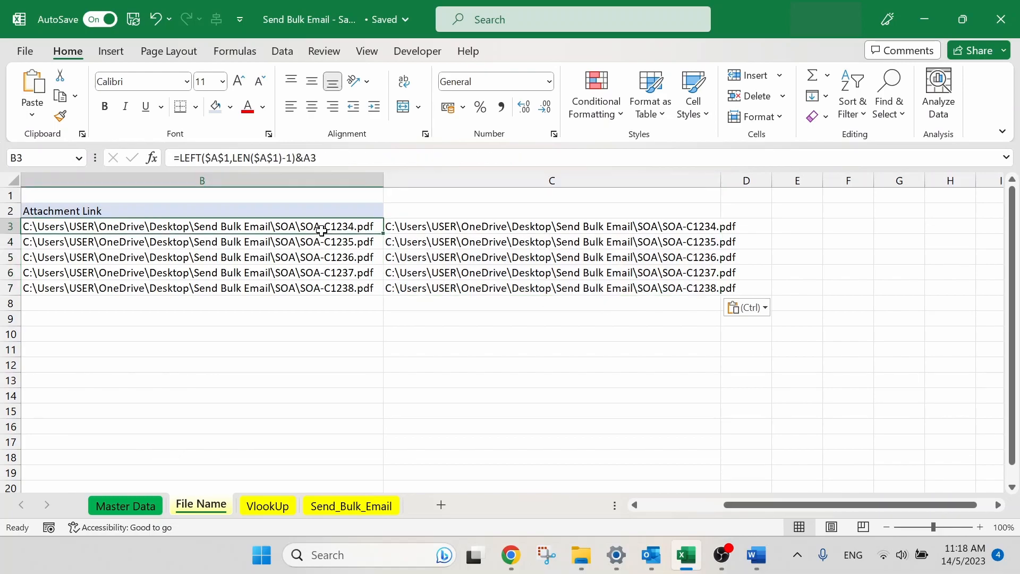
click(443, 222)
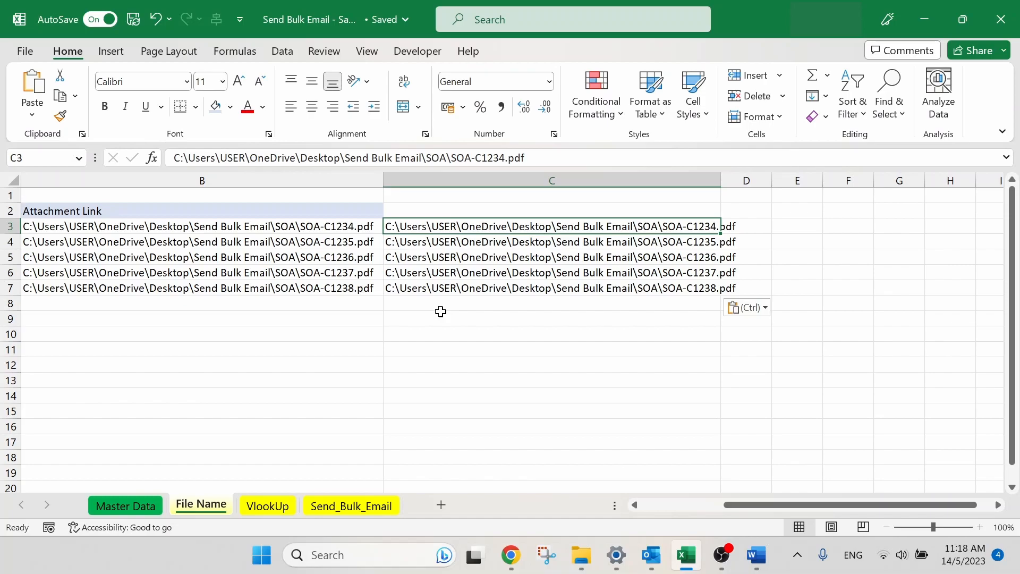
drag(738, 508, 626, 507)
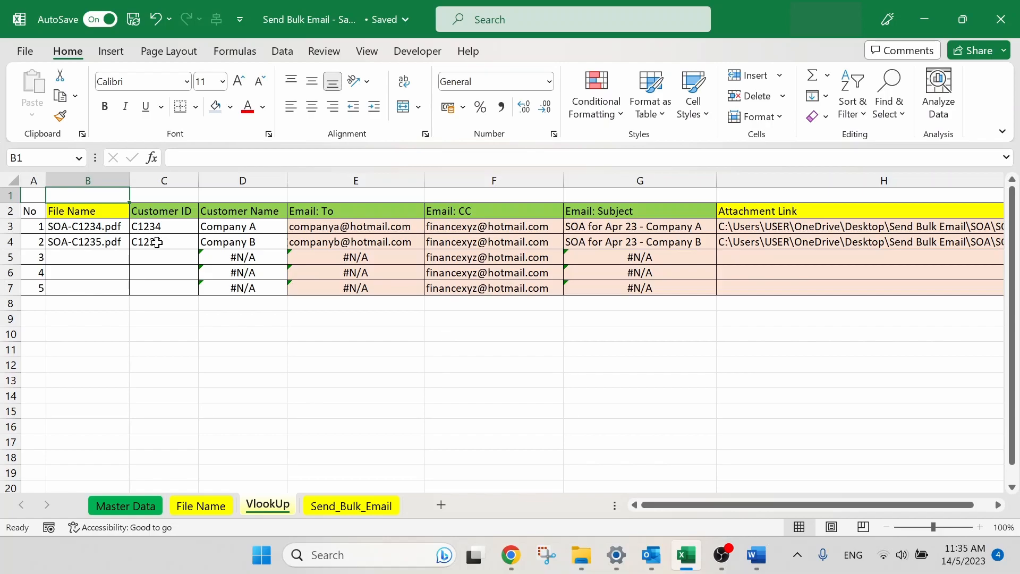
Examine the File Name and Attachment Link columns of the VlookUp sheet and their source columns on the File Name sheet.
click(110, 181)
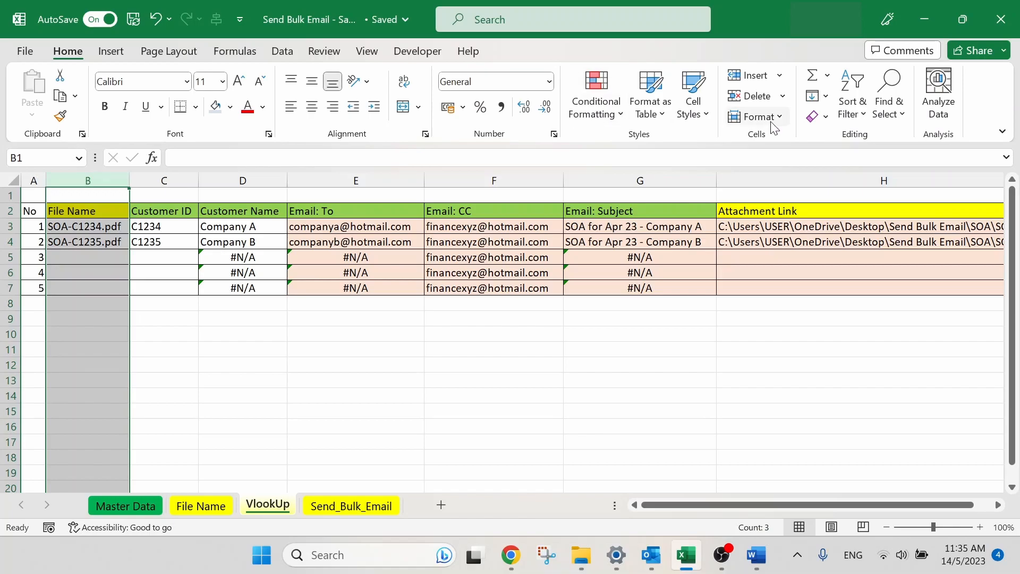
ctrl+click(796, 175)
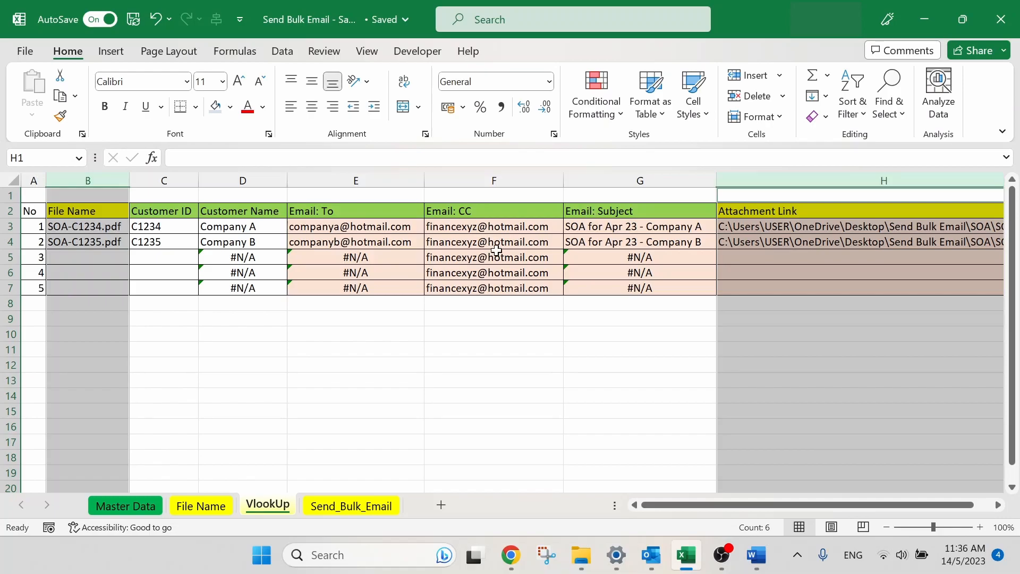
click(211, 430)
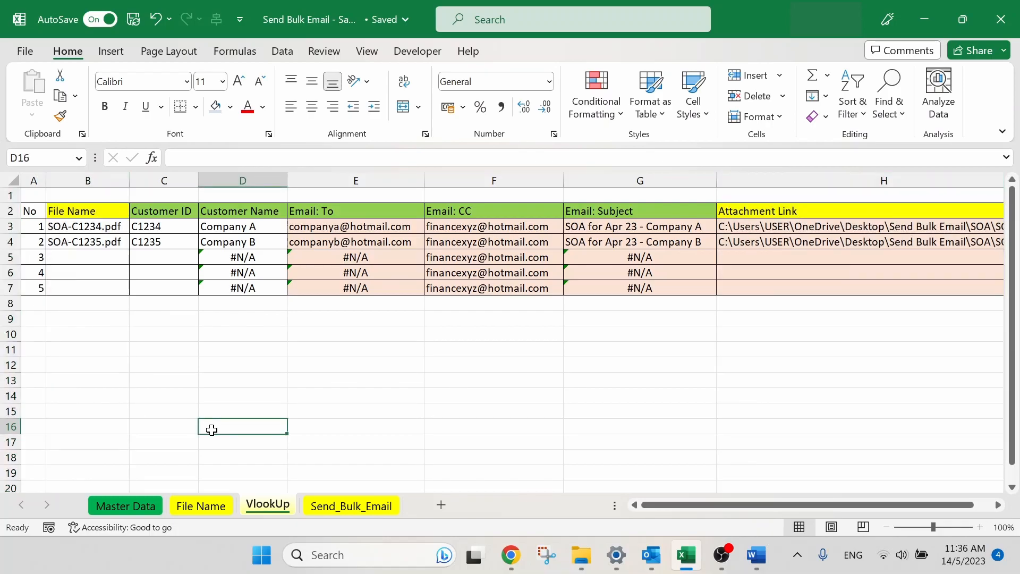
click(193, 506)
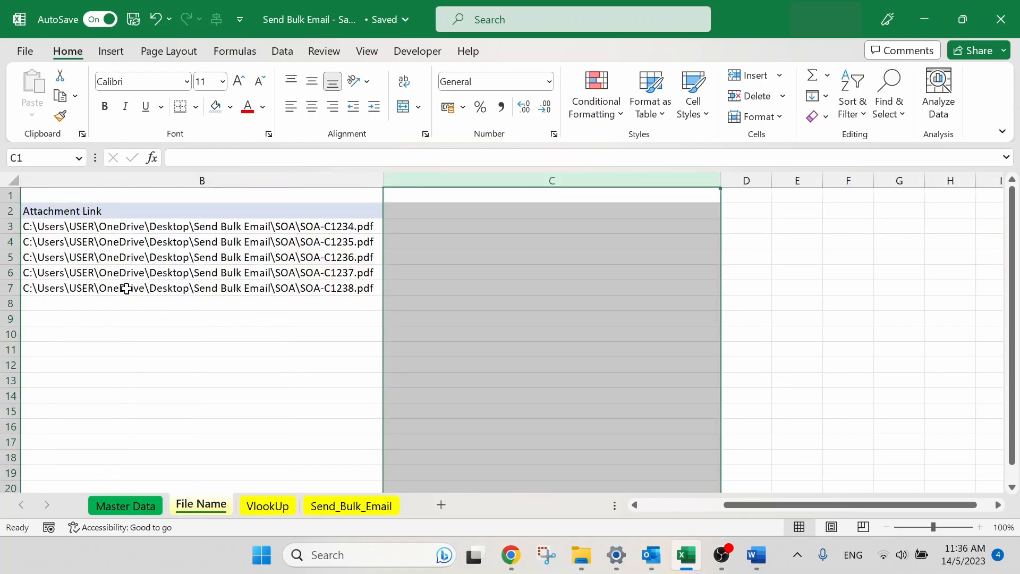
drag(735, 508, 619, 502)
click(278, 505)
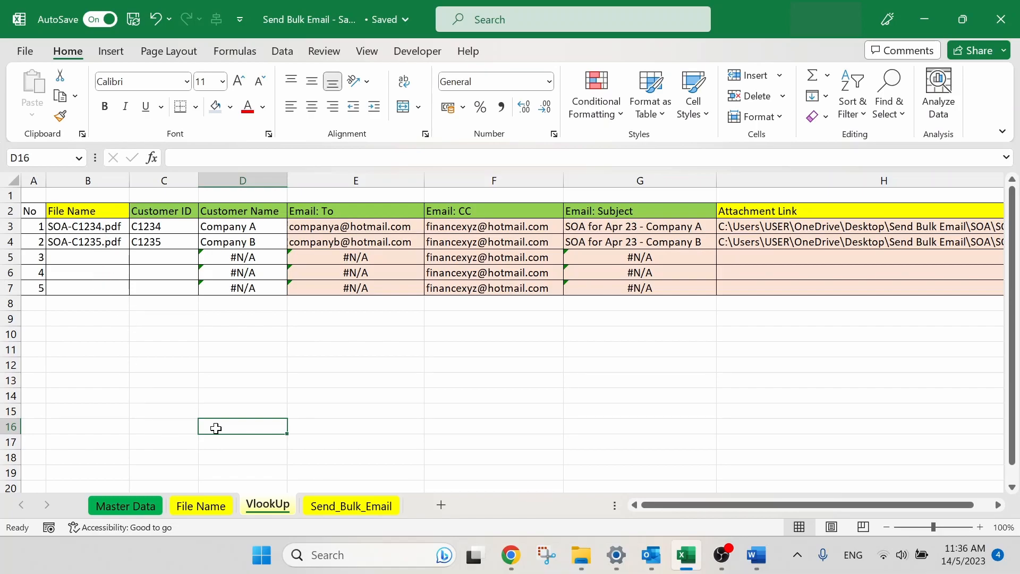
Copy the file names in A3:A7 of the File Name sheet and paste them as values into the VlookUp sheet from B3.
click(212, 504)
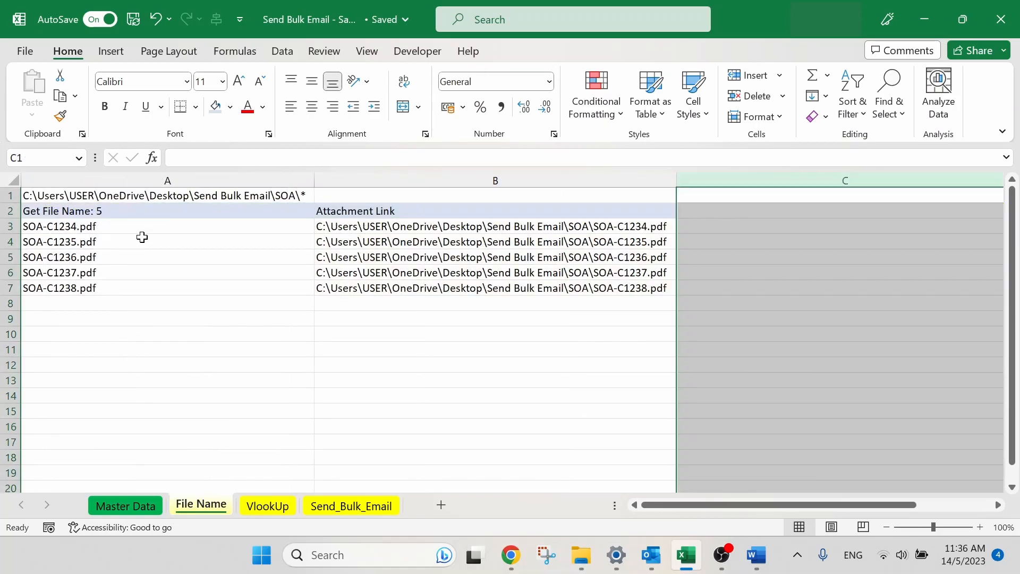
drag(150, 227, 145, 284)
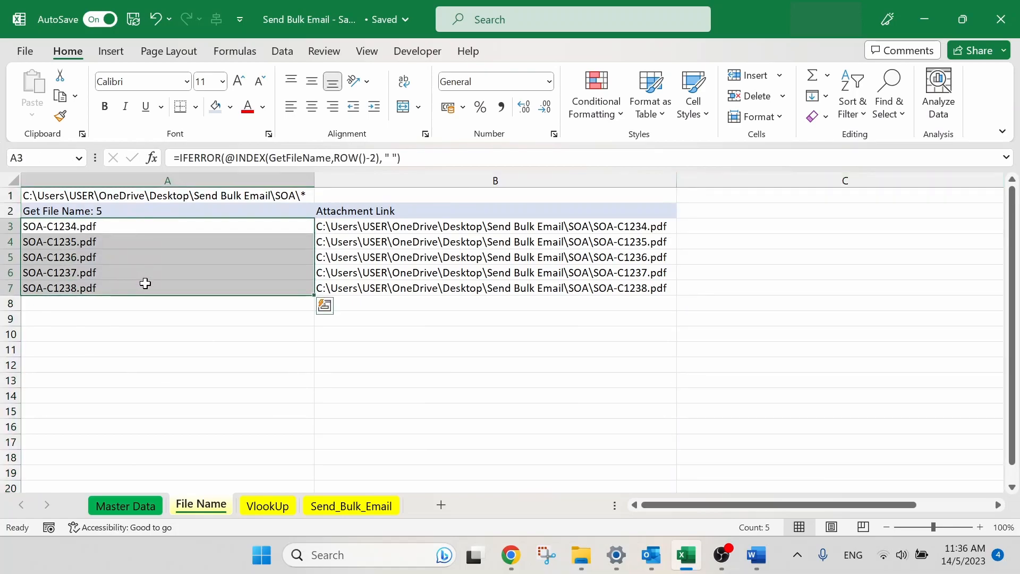
key(ctrl+c)
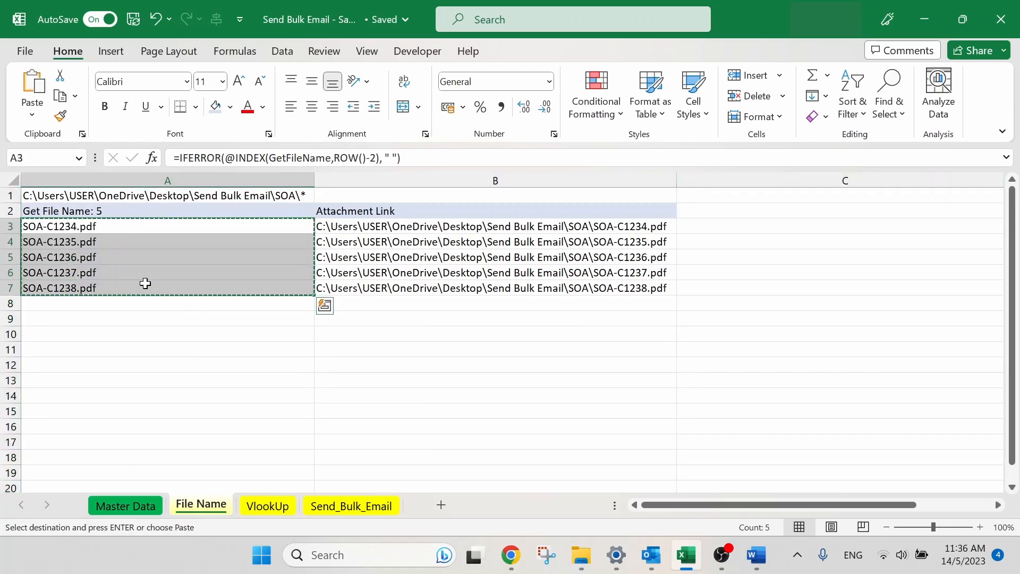
click(255, 505)
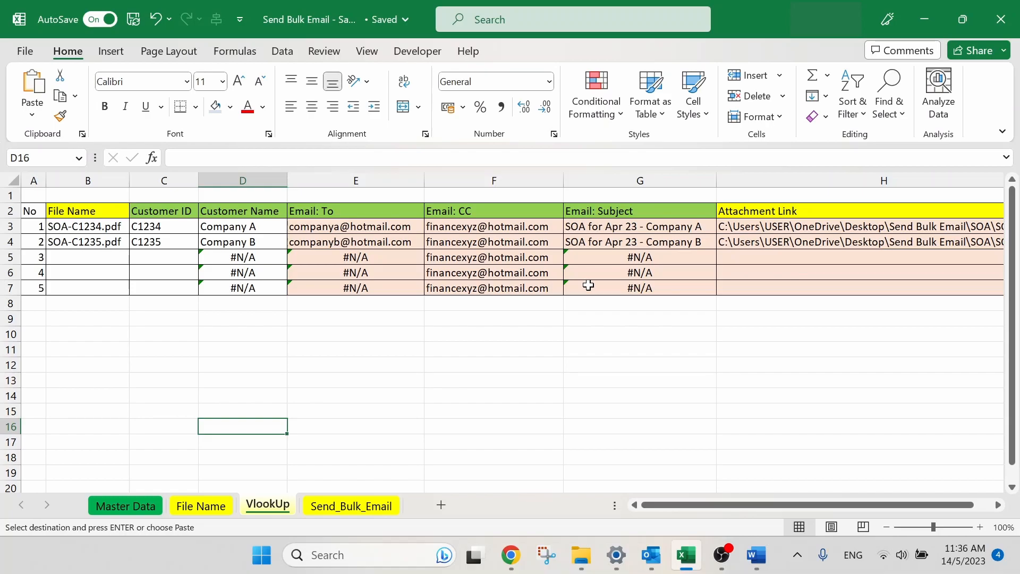
click(113, 227)
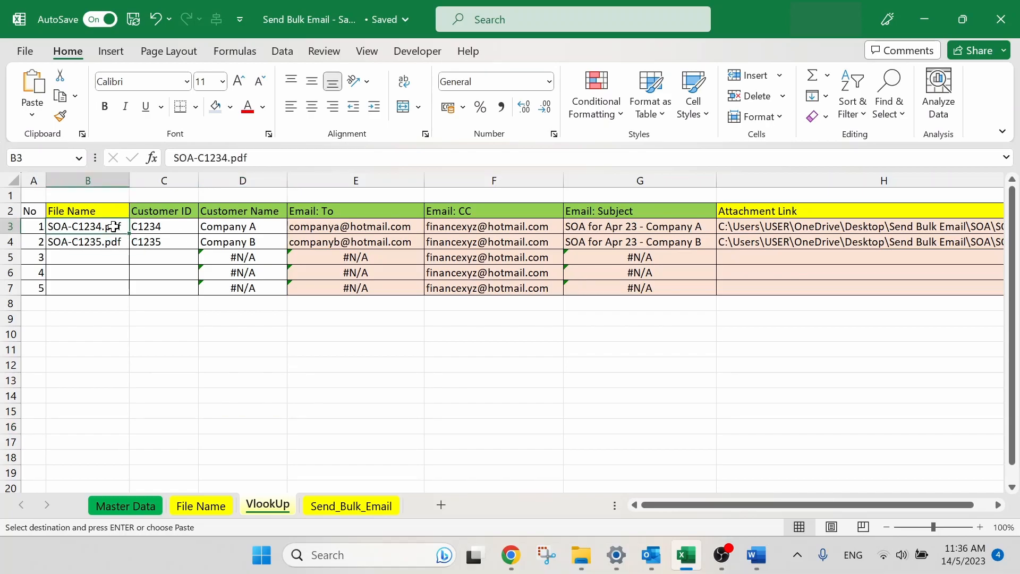
right_click(114, 227)
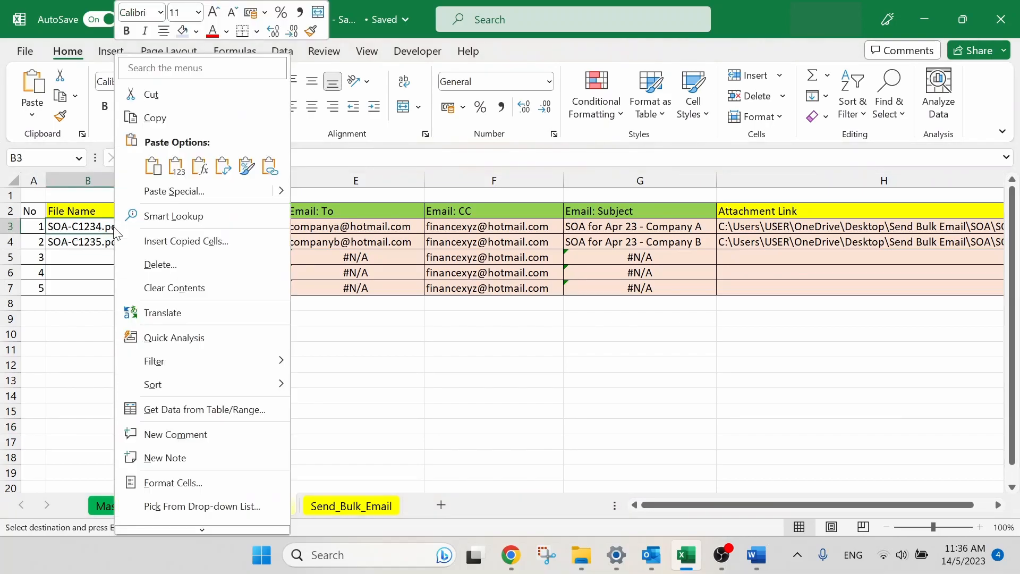
click(175, 166)
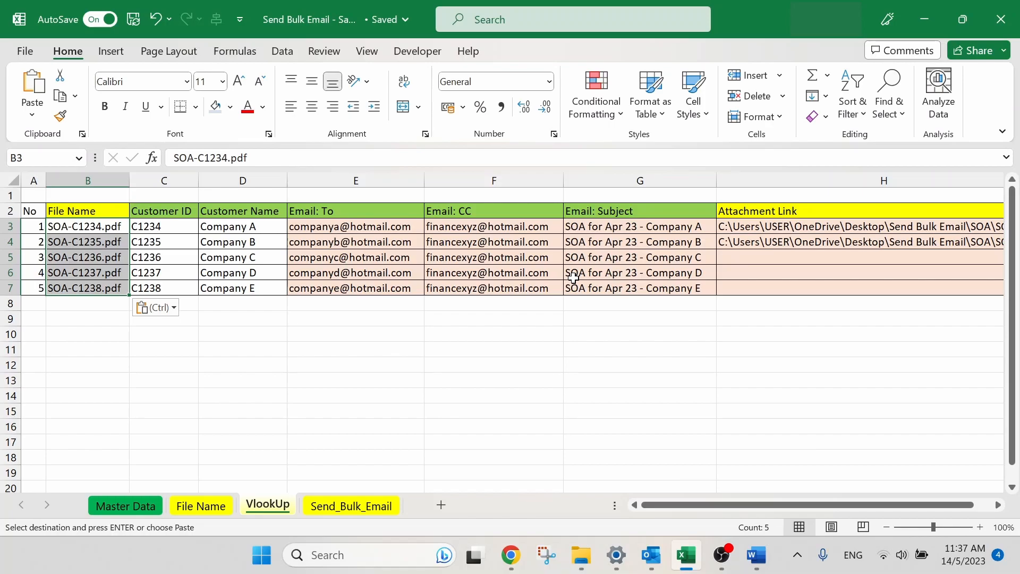
Copy the attachment links in B3:B7 of the File Name sheet and select H3 on the VlookUp sheet as the destination.
click(202, 505)
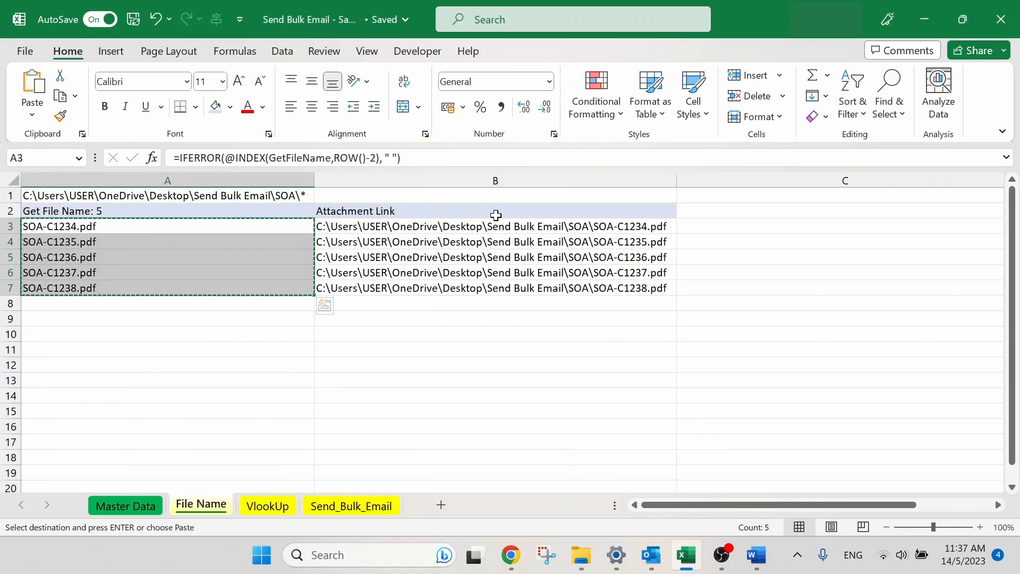
drag(496, 222, 500, 284)
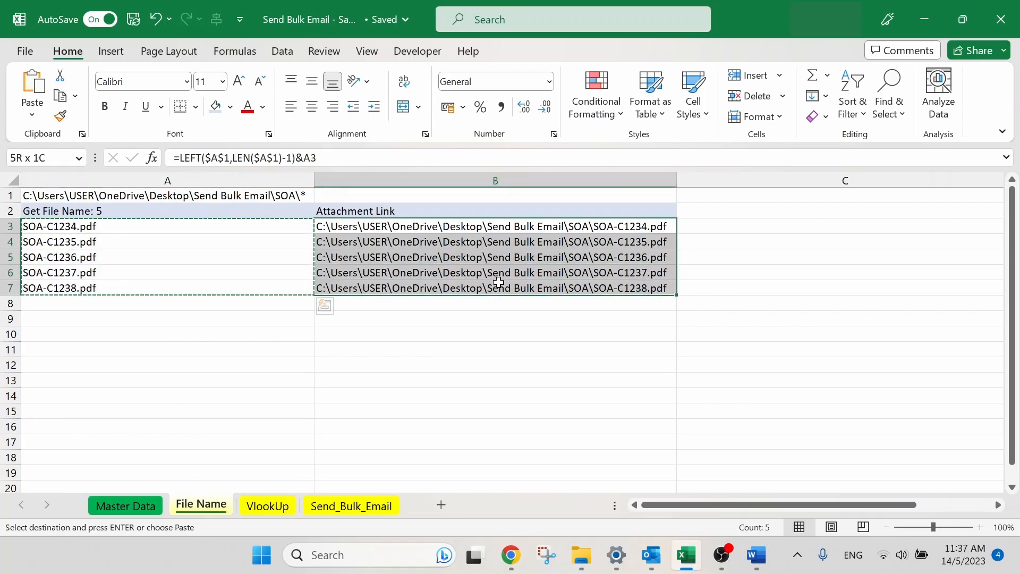
key(ctrl+c)
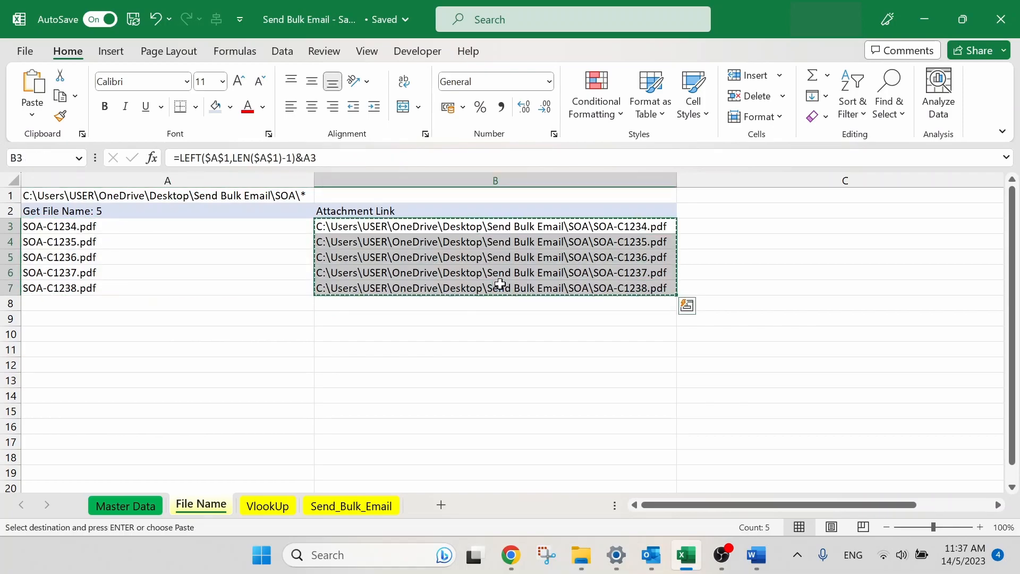
click(260, 505)
click(873, 229)
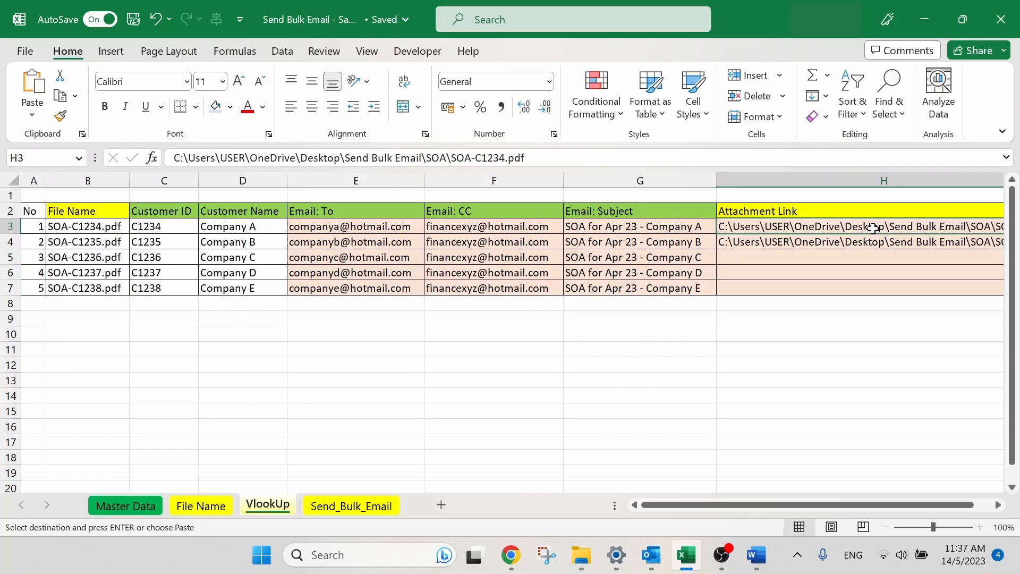
key(Return)
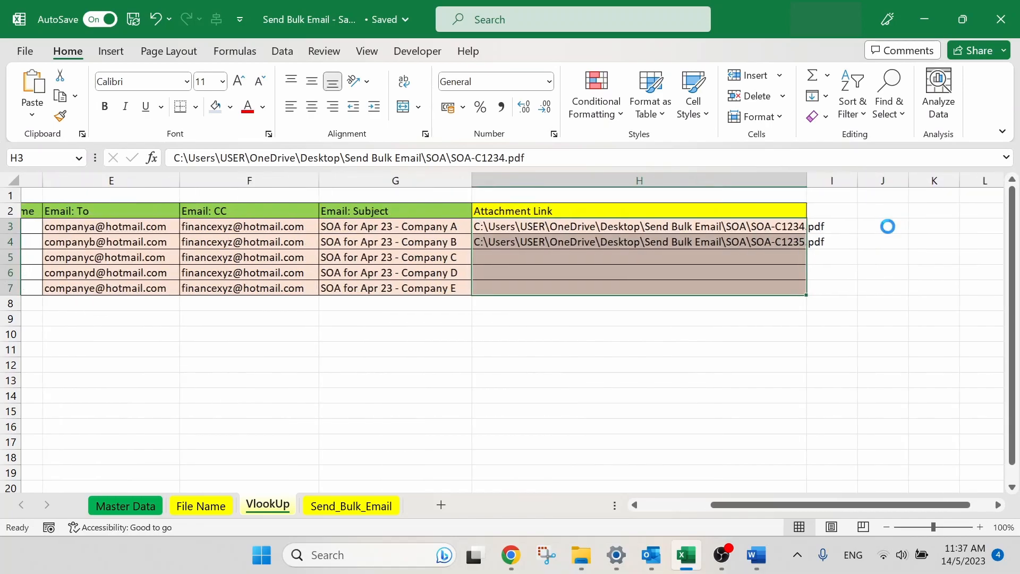
key(ctrl+v)
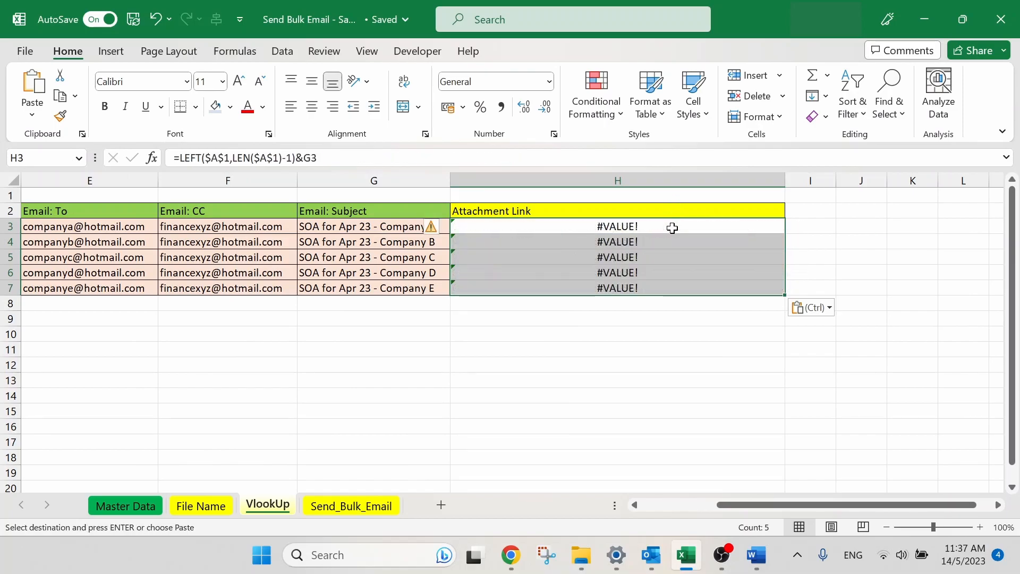
click(154, 19)
Paste the copied attachment links as values into the Attachment Link column of the VlookUp sheet, starting at H3.
right_click(631, 223)
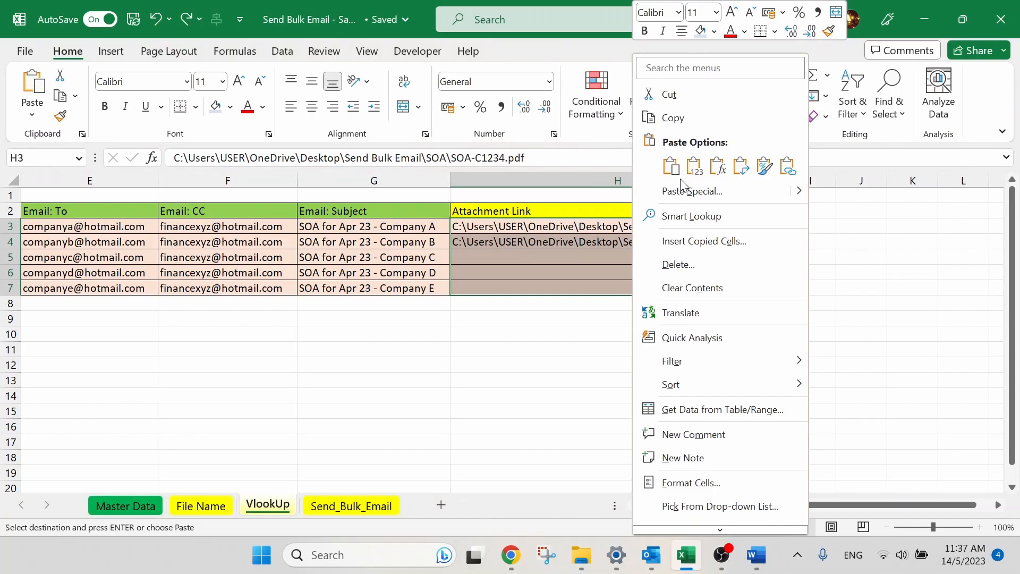
click(694, 167)
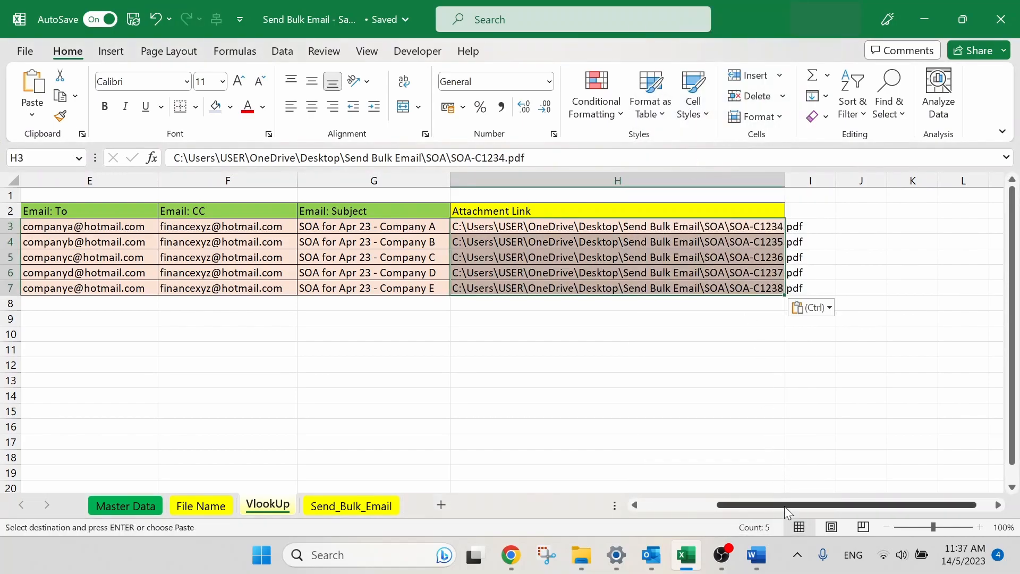
drag(792, 504, 678, 502)
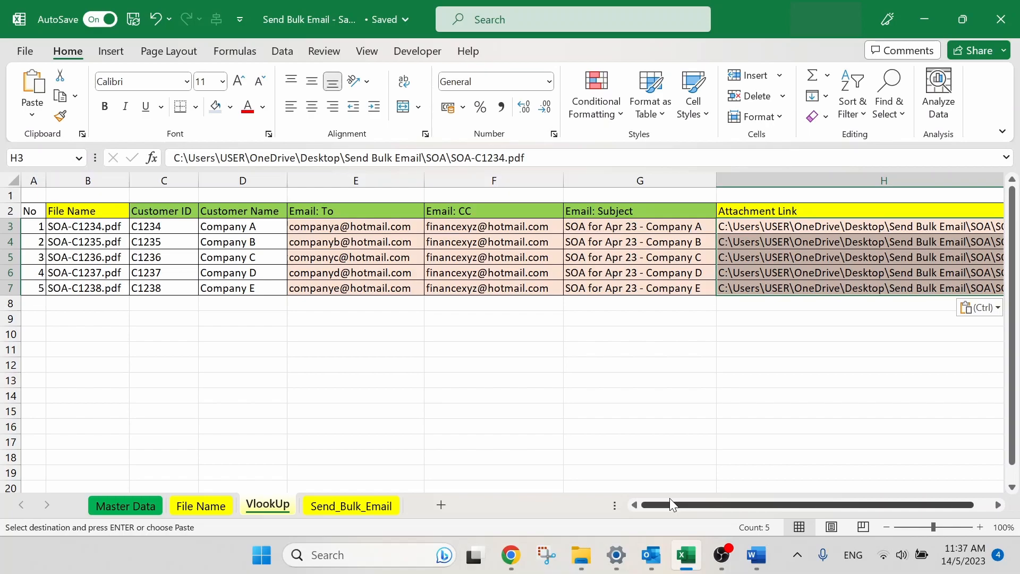
click(333, 378)
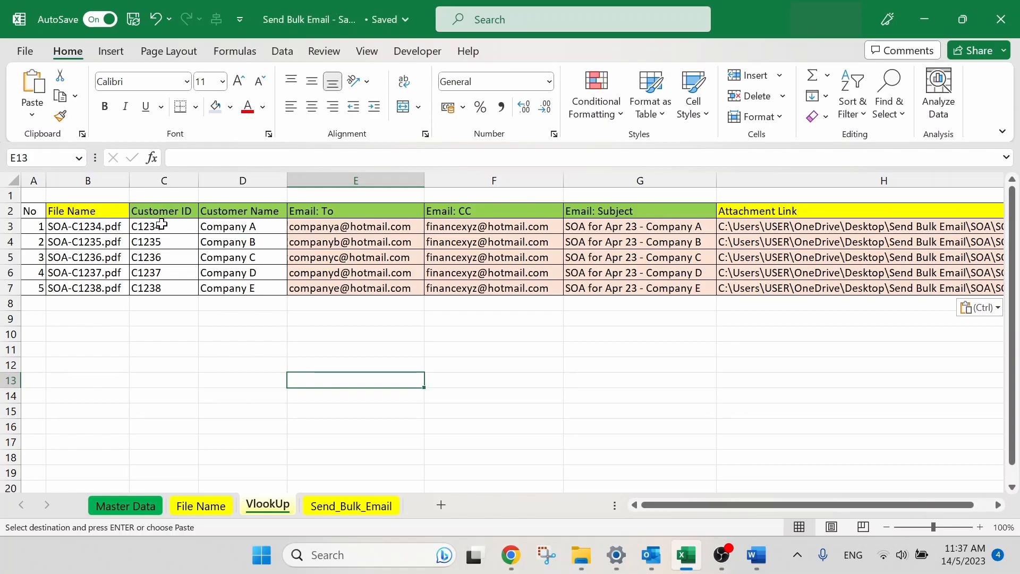
Examine the row 3 formulas behind the Customer ID, Customer Name and Email: To columns of the VlookUp sheet.
click(64, 229)
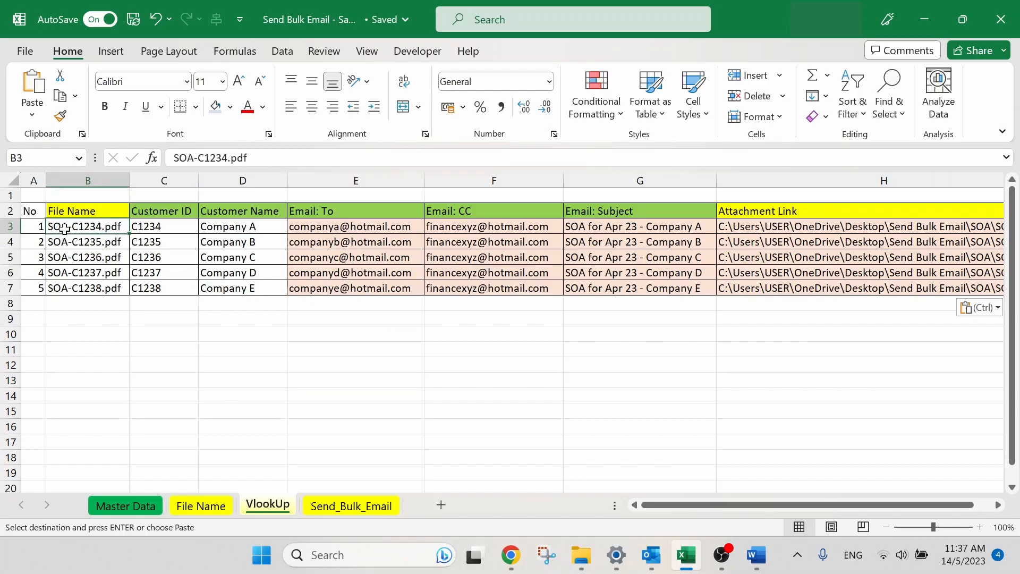
key(Right)
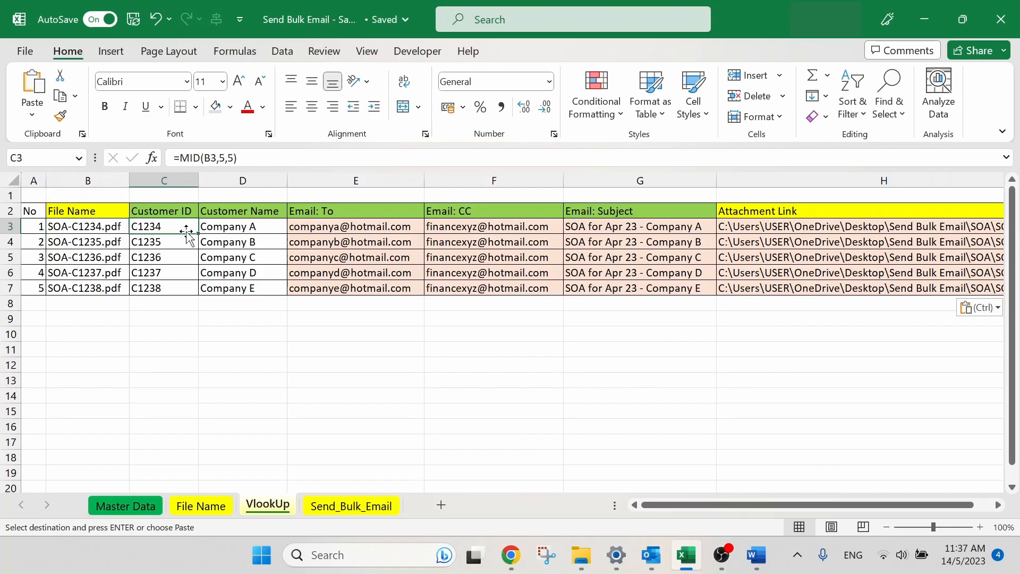
click(257, 160)
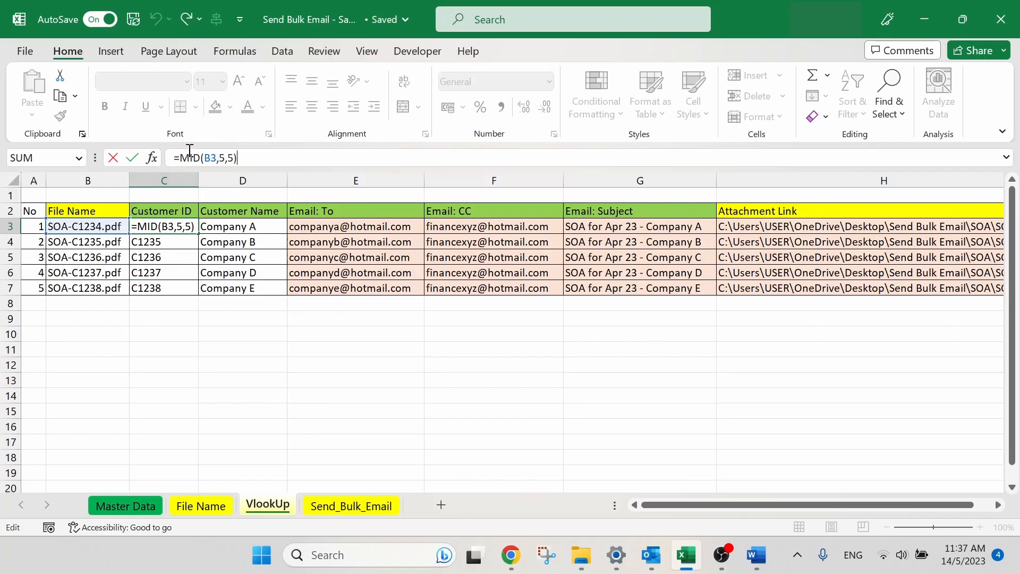
click(218, 230)
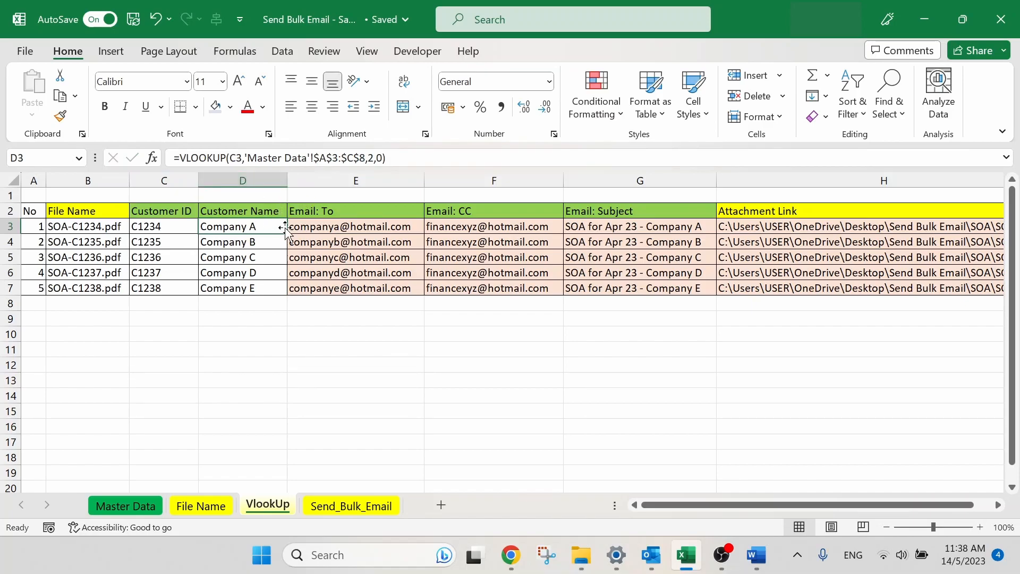
click(427, 158)
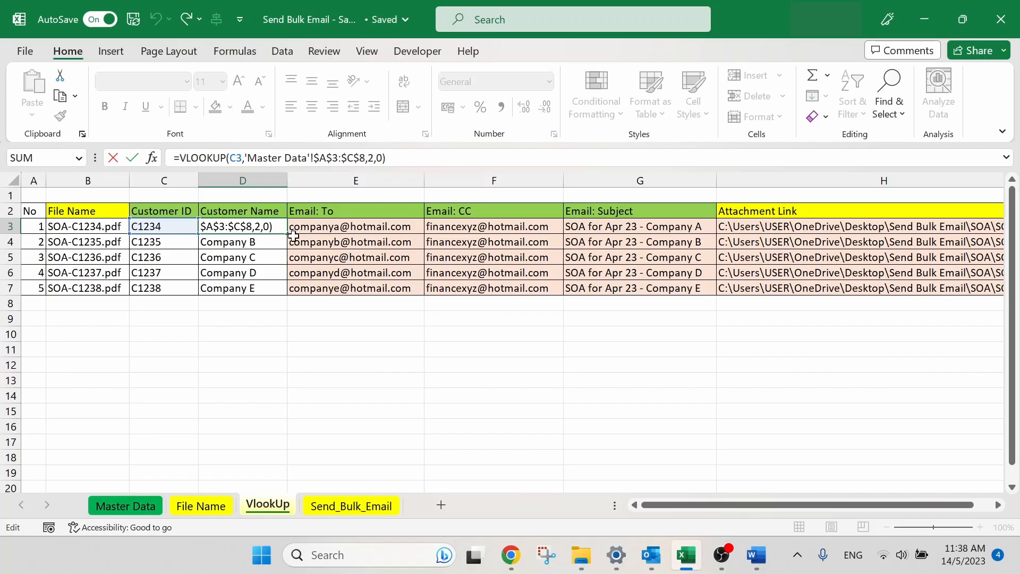
key(Tab)
key(Tab)
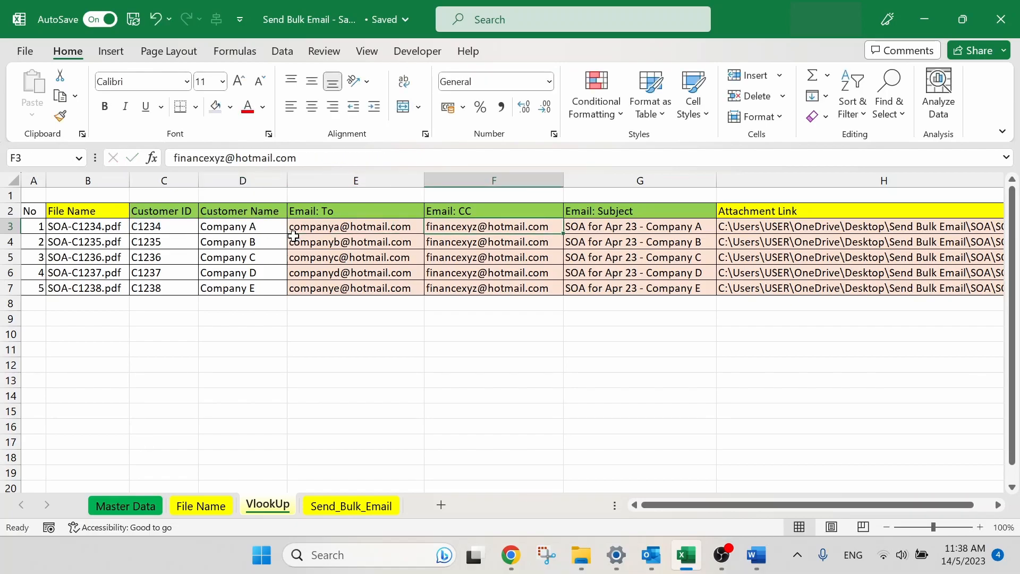
click(330, 228)
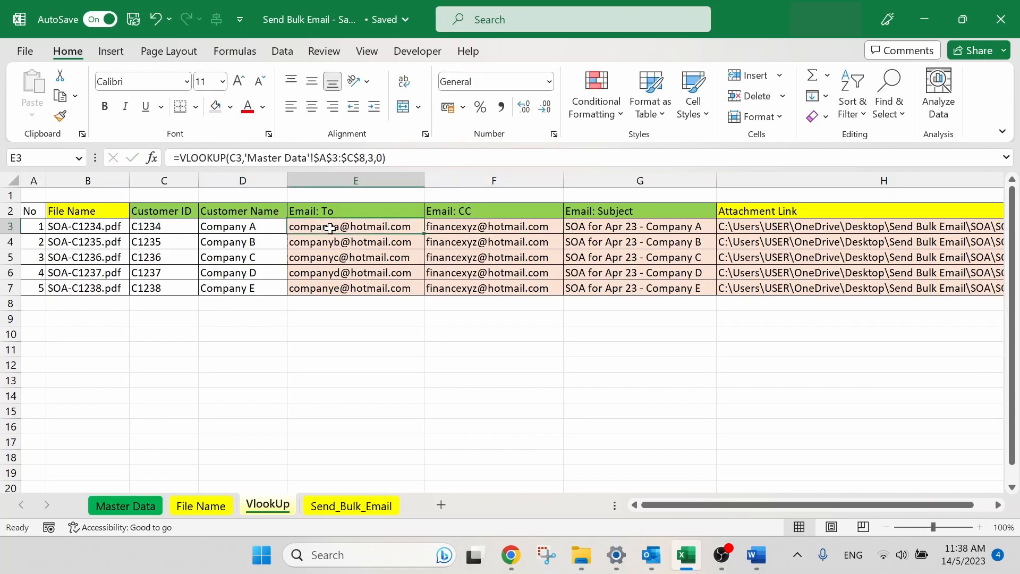
click(420, 152)
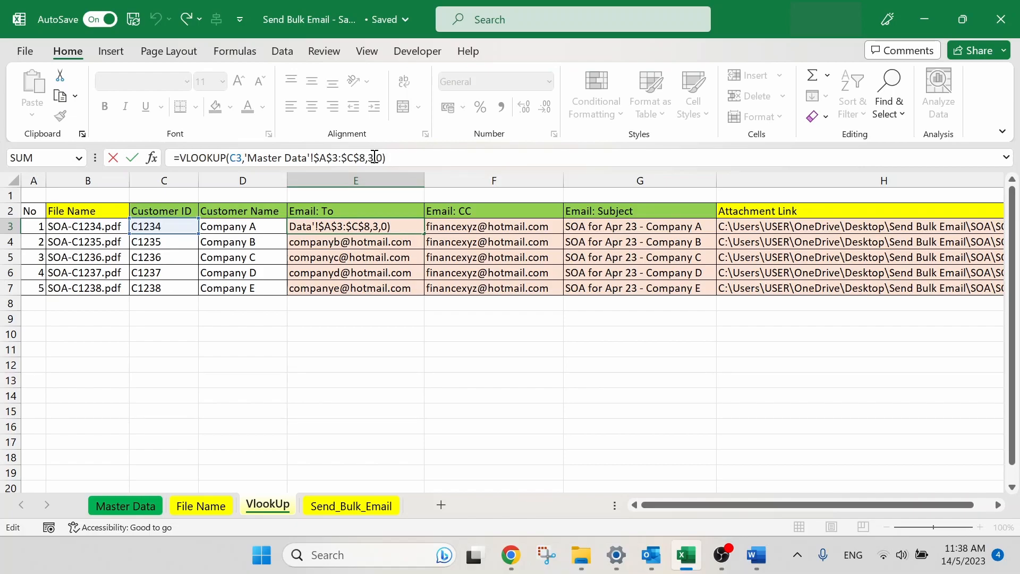
key(Tab)
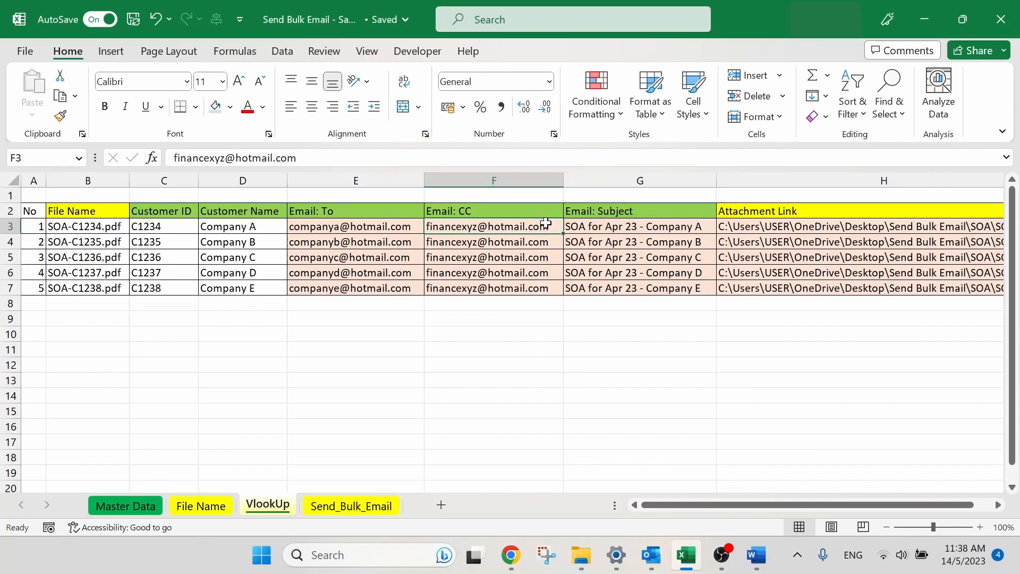
Change the month in the email subject formula in G3 to May, making it ="SOA for May 23 - "&D3.
click(608, 213)
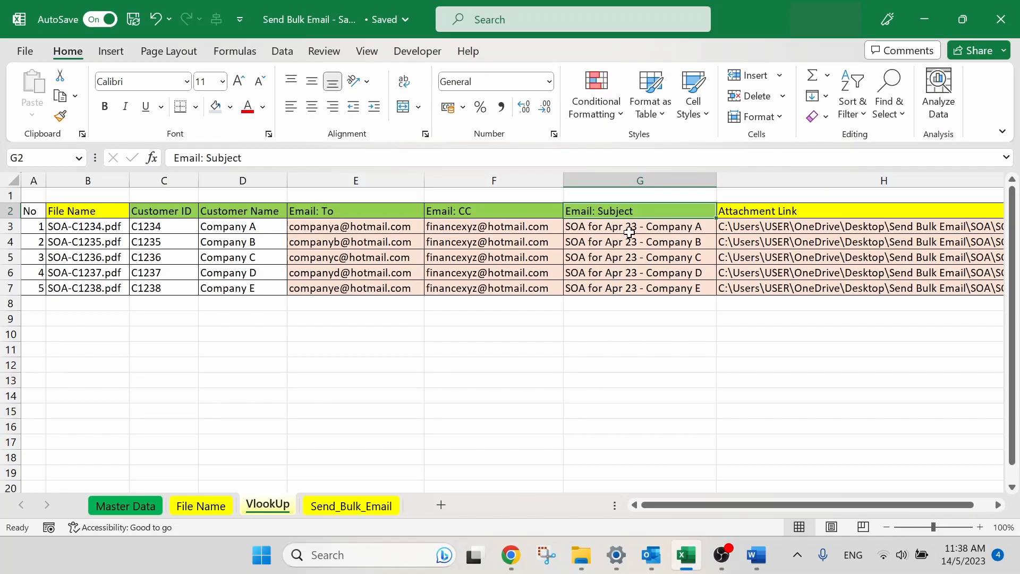
click(629, 232)
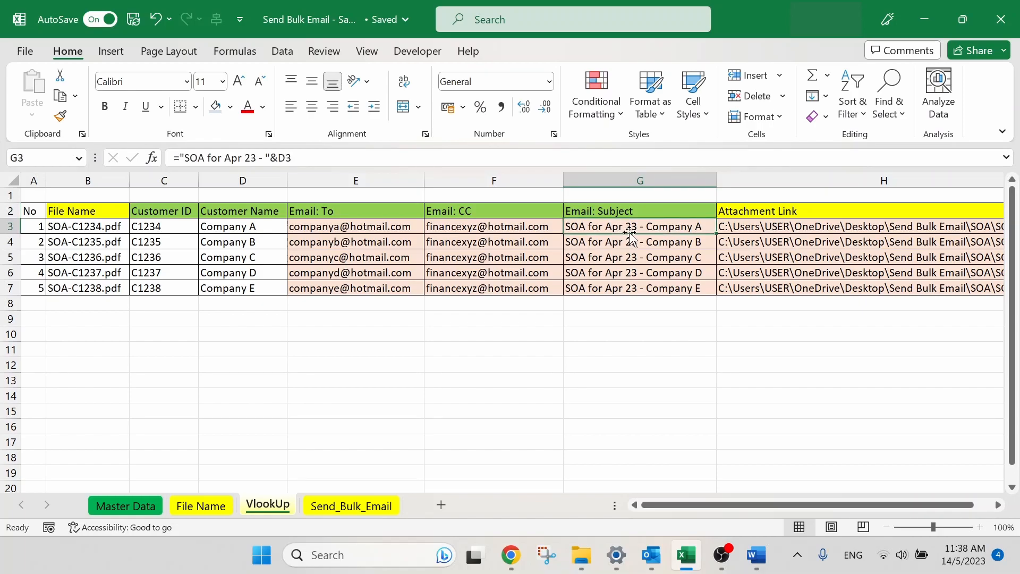
click(242, 158)
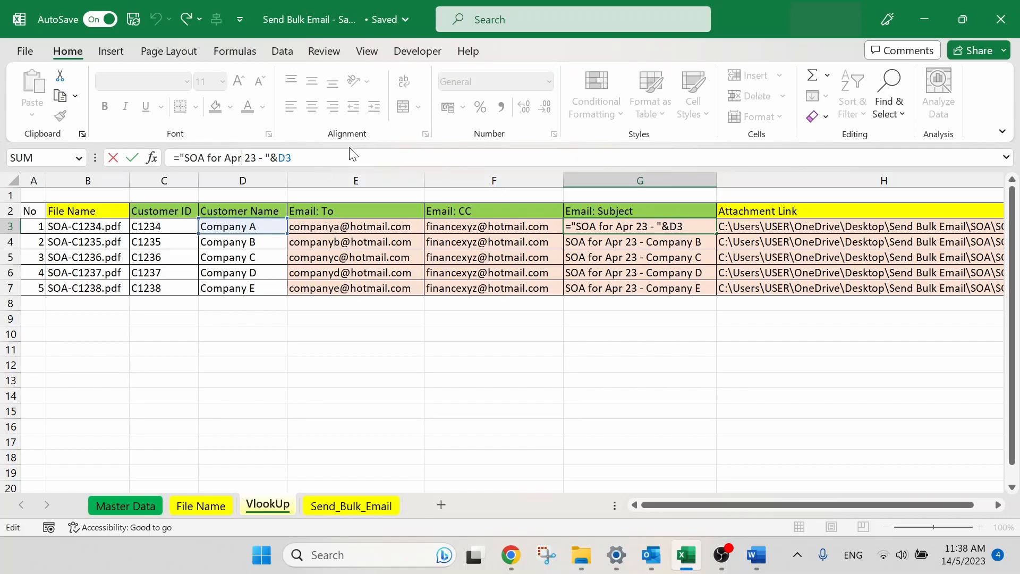
key(BackSpace)
key(BackSpace)
key(BackSpace)
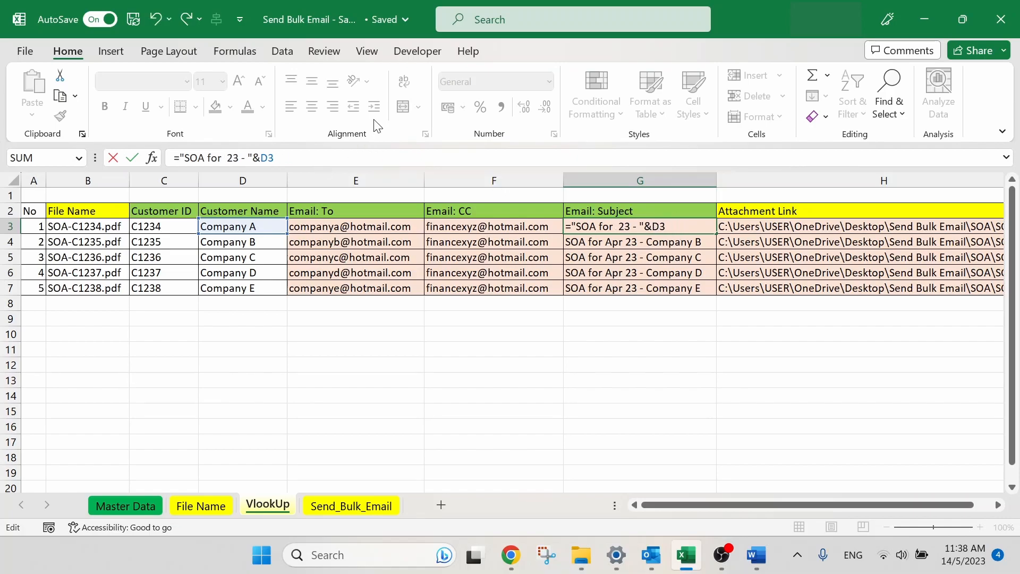
text(May)
key(Return)
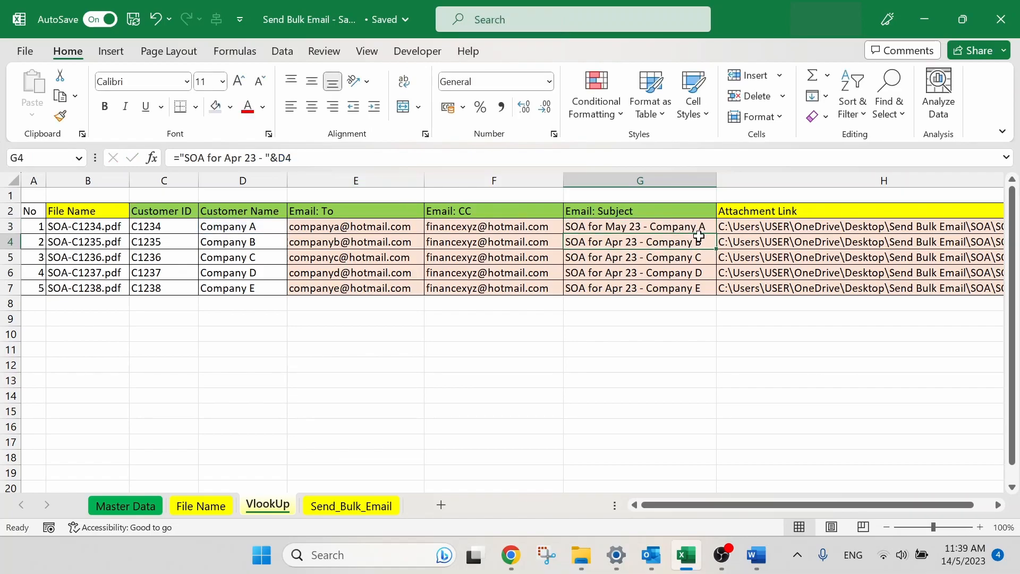
Fill the subject formula in G3 down to G7 so every customer's subject uses May 23.
click(712, 230)
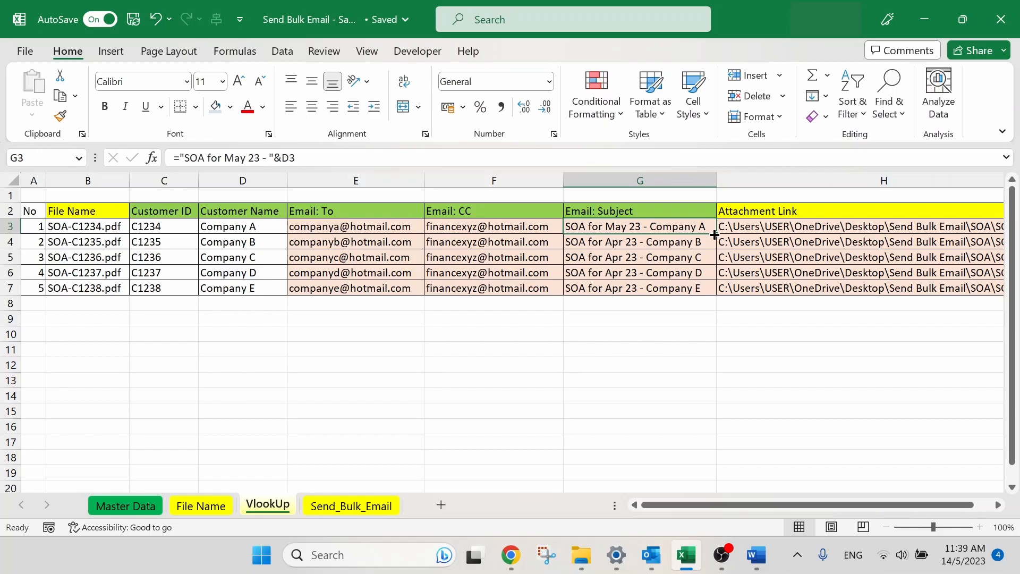
drag(714, 234, 715, 287)
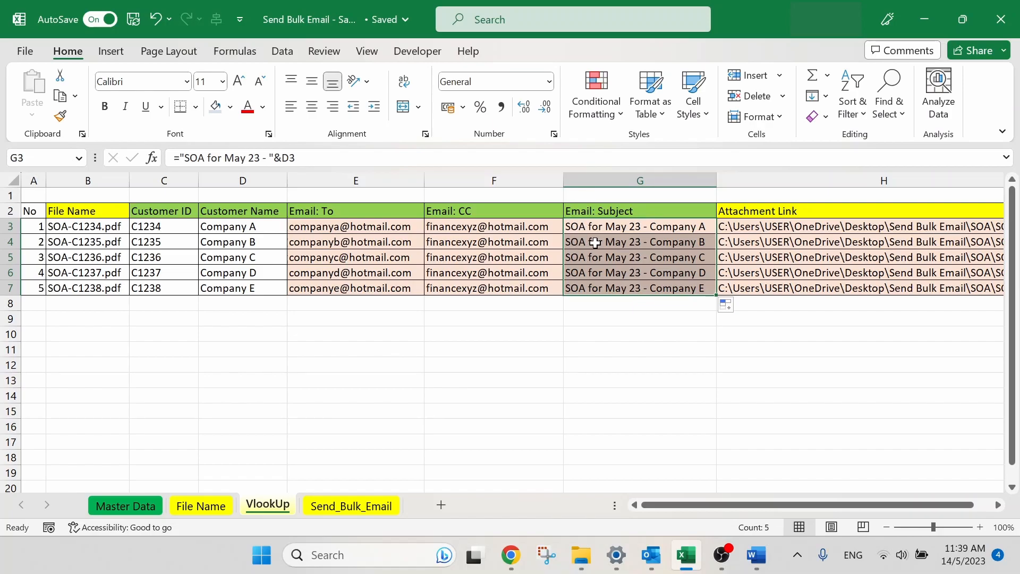
click(713, 230)
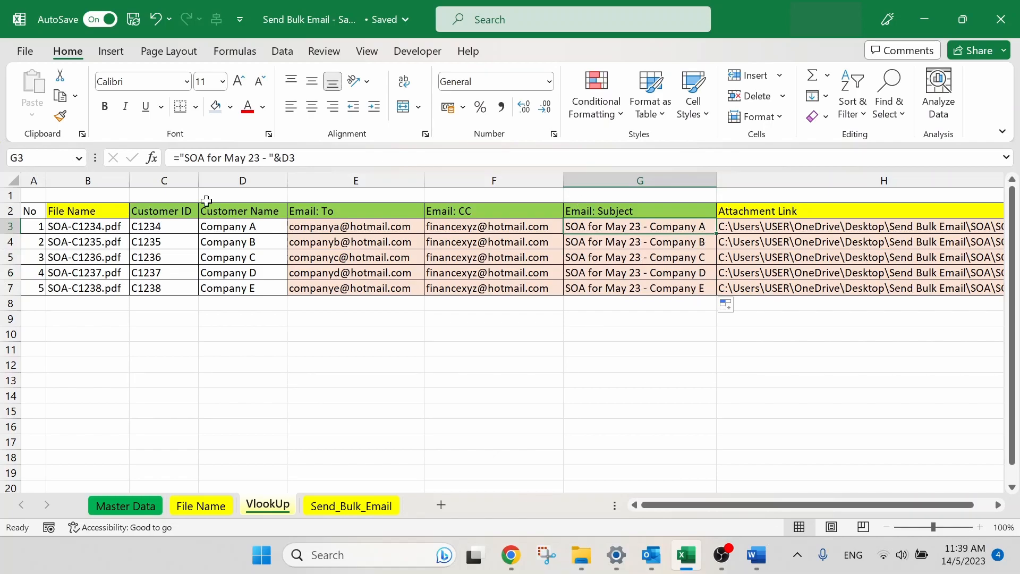
Review the formula-driven columns C to G and the pasted attachment links in column H of the VlookUp sheet.
drag(186, 180, 634, 167)
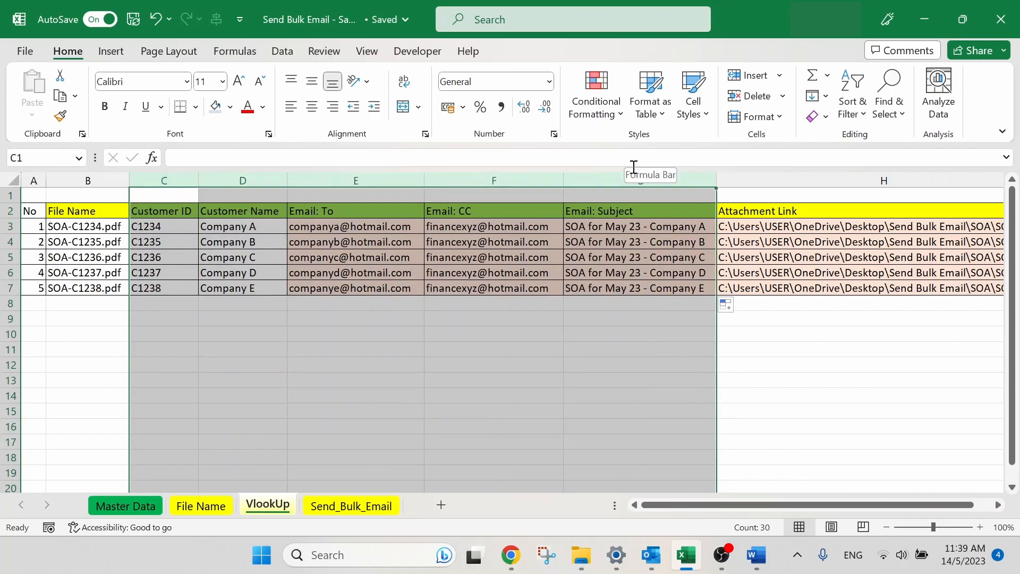
click(590, 226)
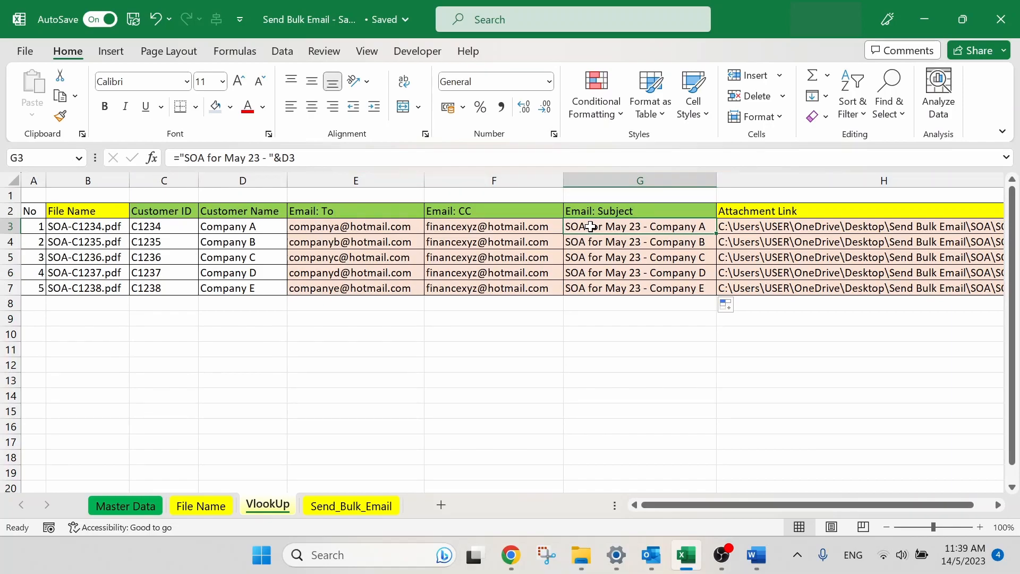
key(Right)
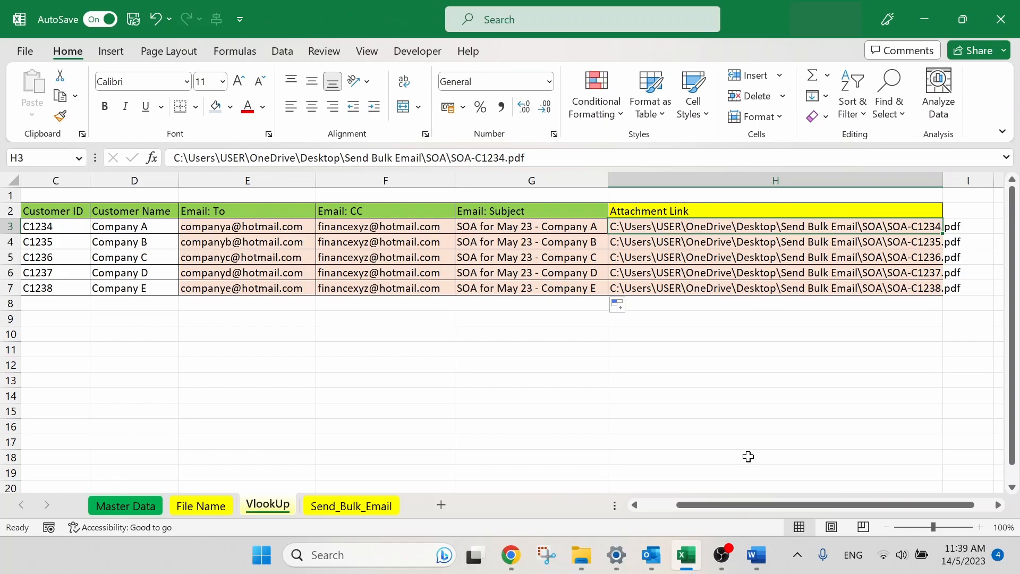
drag(743, 501, 635, 508)
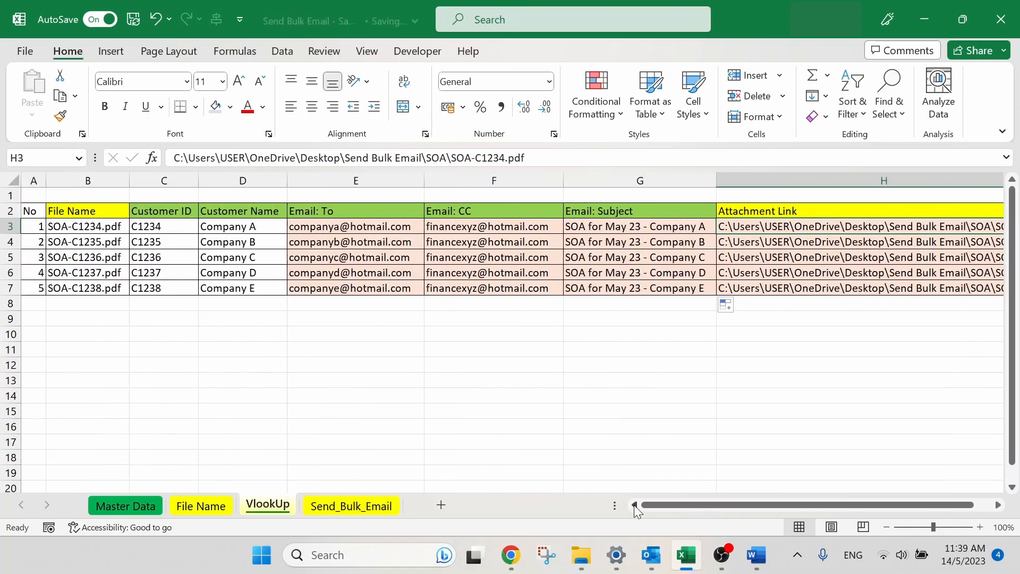
click(304, 361)
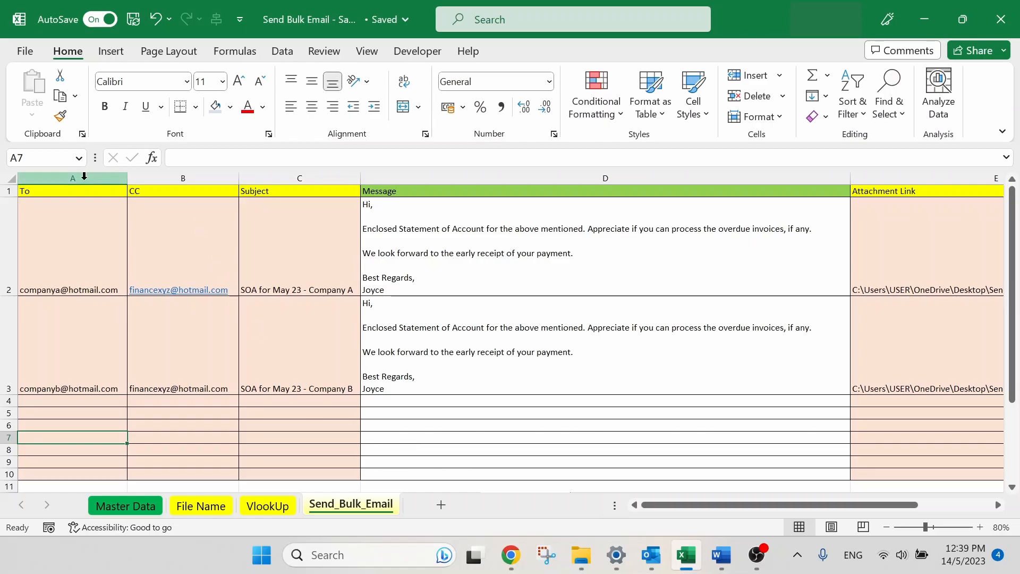
Review the To, CC, Subject and Attachment Link columns of the Send_Bulk_Email sheet, from the headers through the sample entries in rows 2 and 3.
drag(82, 190, 278, 191)
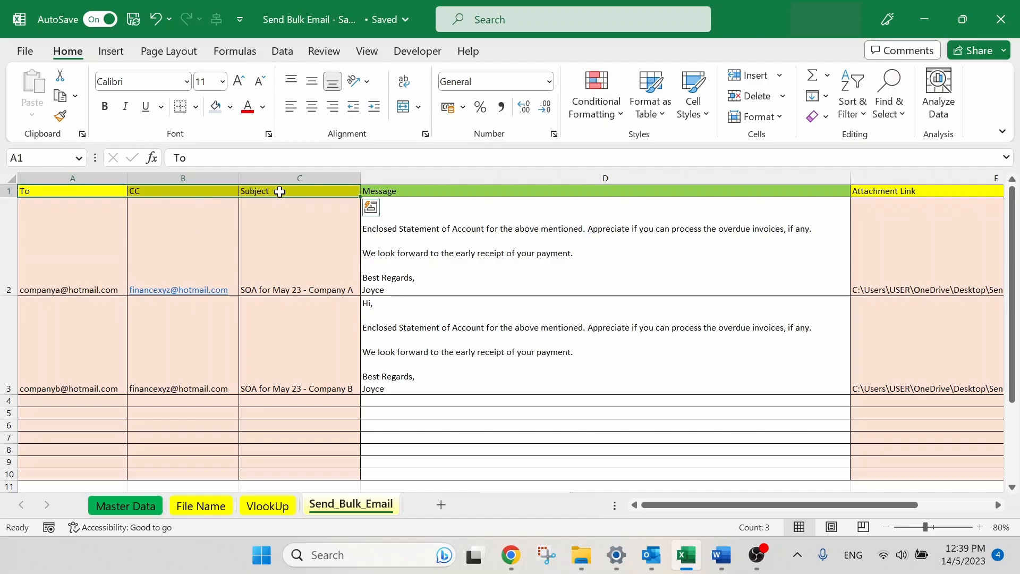
click(886, 191)
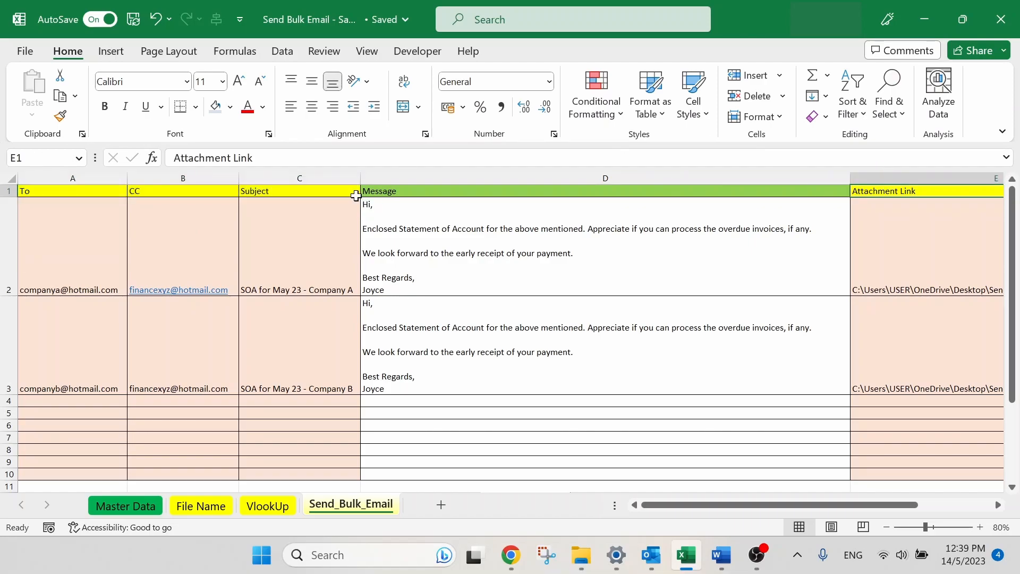
drag(77, 223, 178, 234)
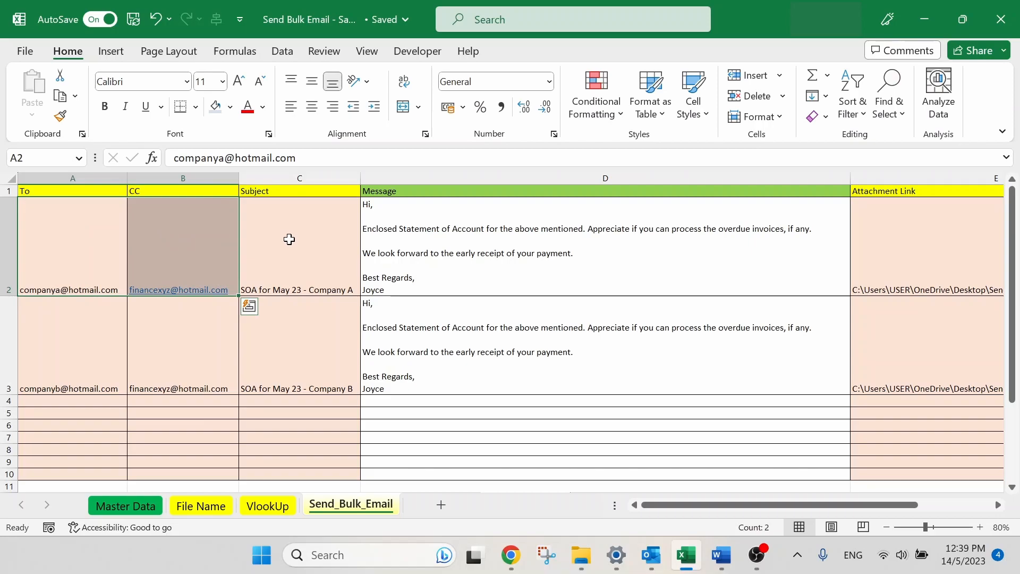
click(288, 239)
click(902, 240)
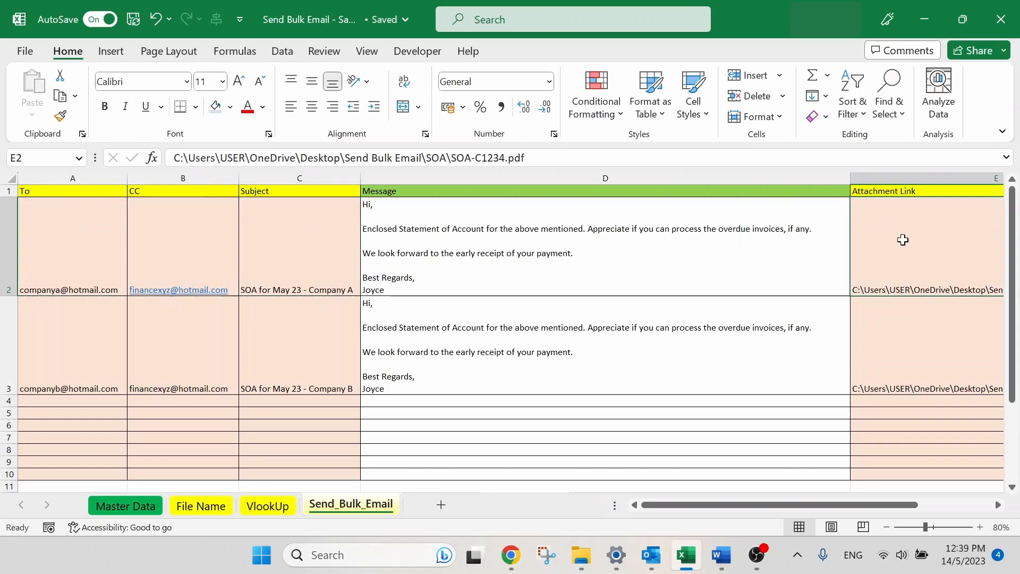
drag(50, 246, 322, 398)
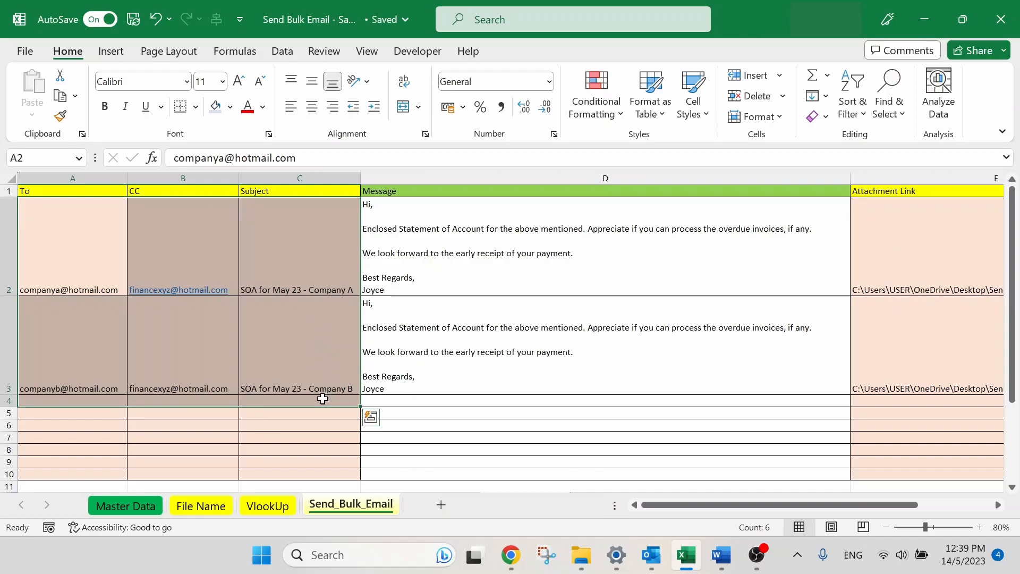
click(938, 246)
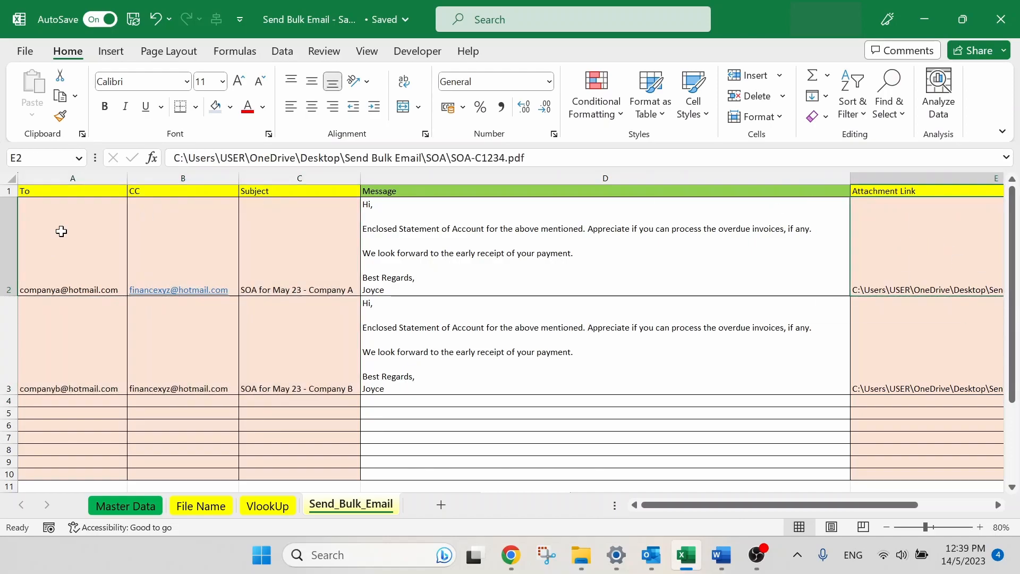
drag(37, 233, 275, 369)
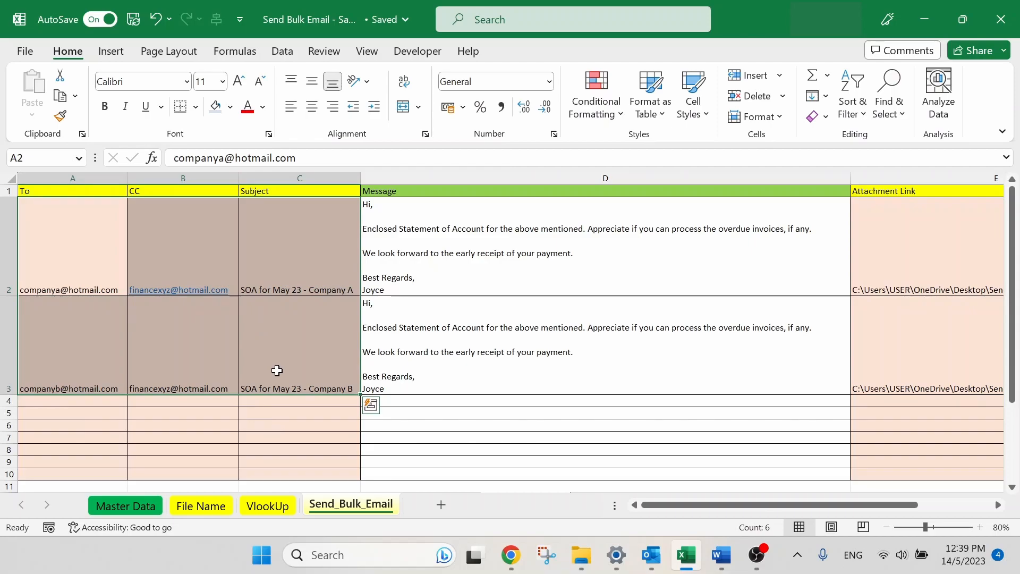
Copy the Email: To, CC and Subject entries E3:G7 from the VlookUp sheet and paste them as values at A2 of Send_Bulk_Email.
click(275, 504)
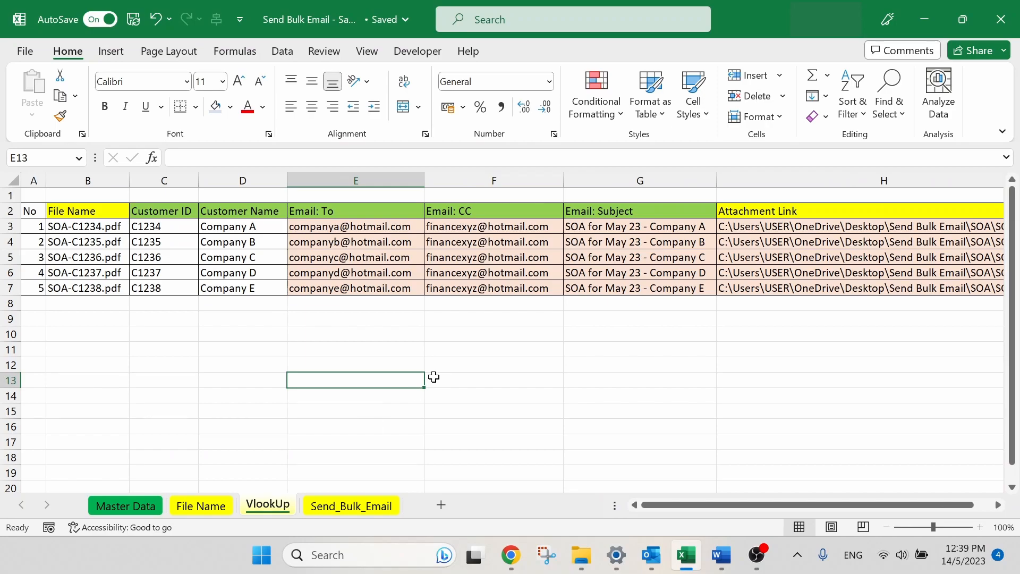
click(496, 336)
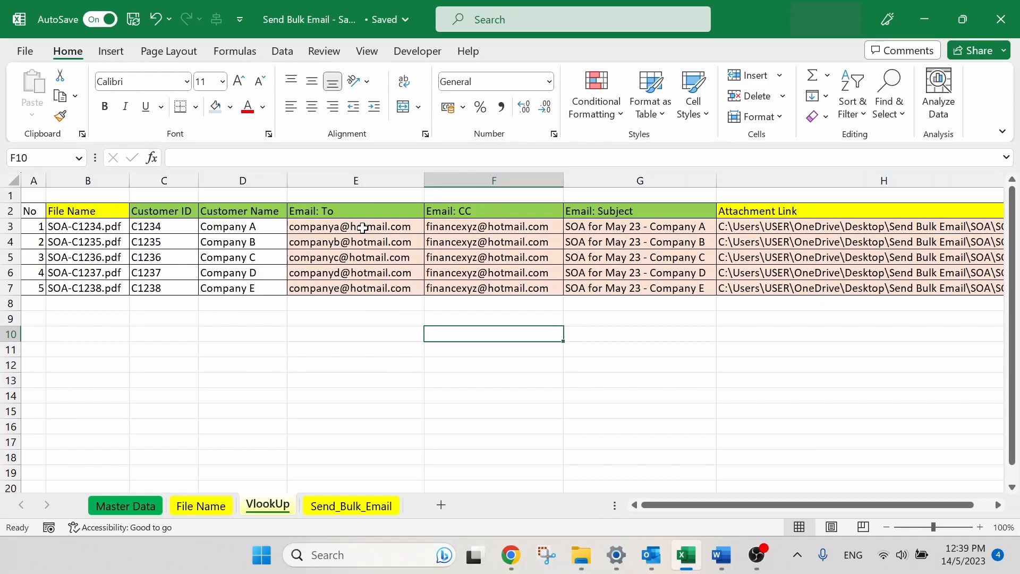
drag(363, 227, 614, 286)
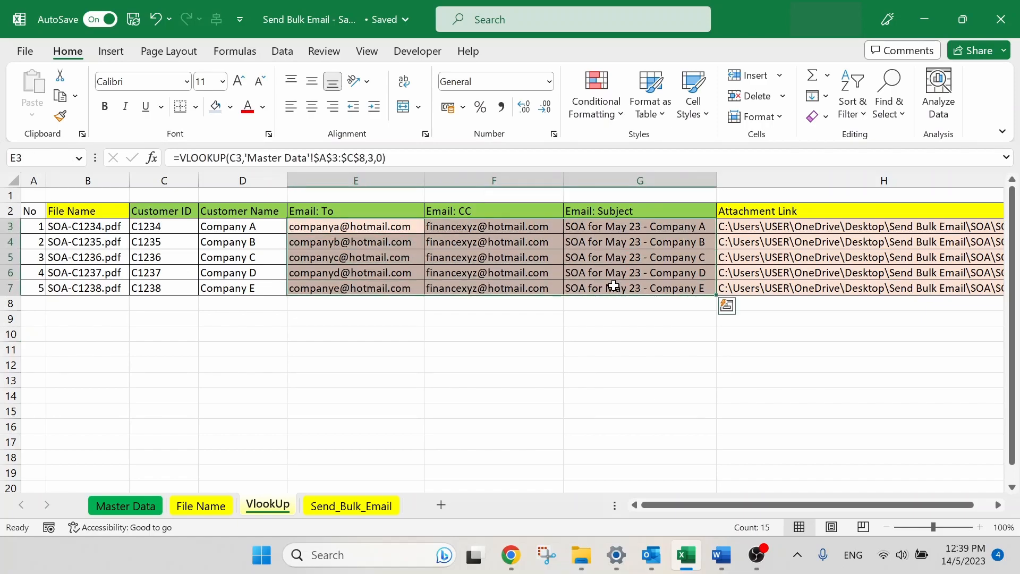
key(ctrl+c)
key(ctrl+q)
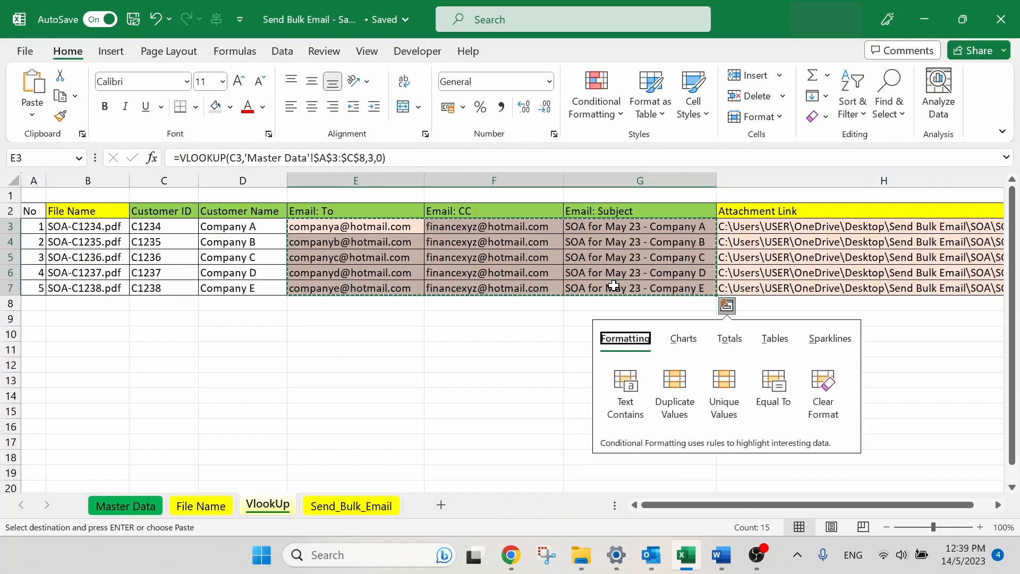
click(325, 507)
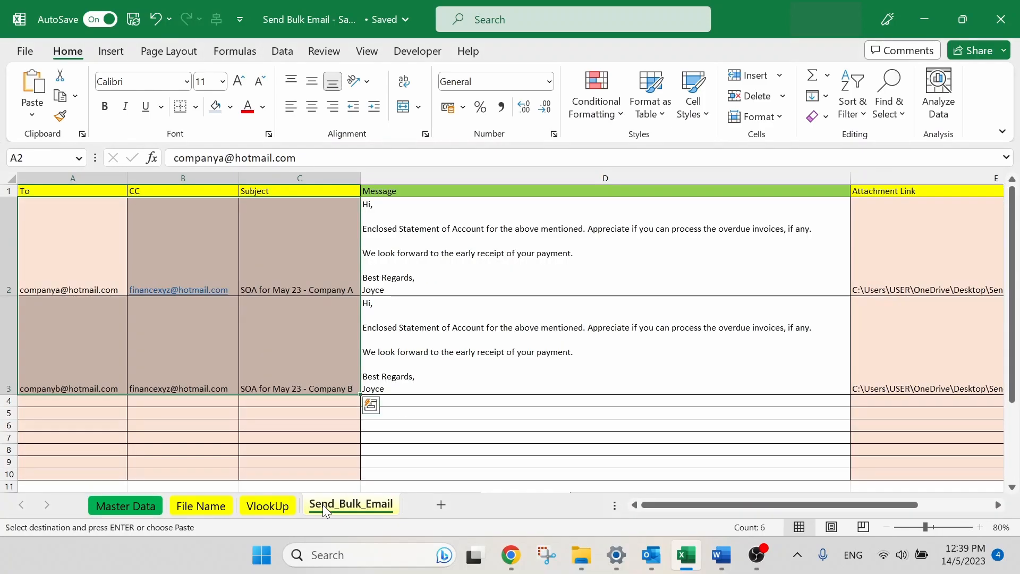
click(76, 239)
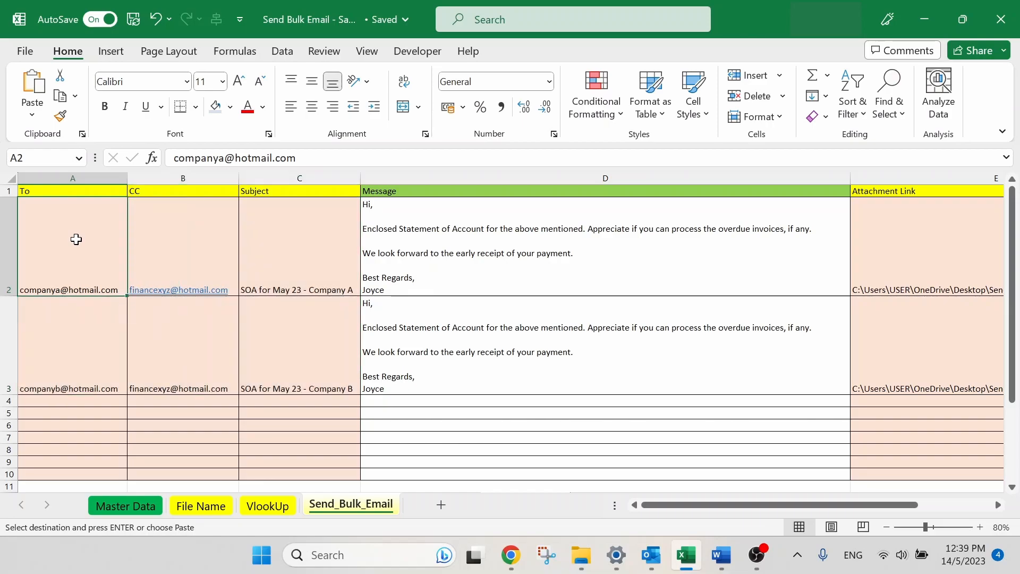
right_click(76, 239)
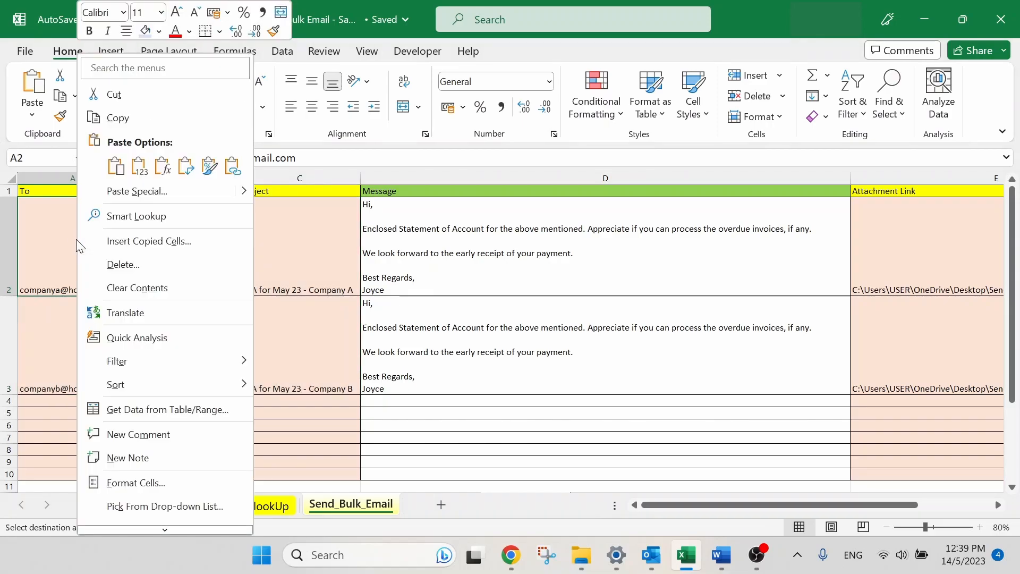
click(143, 168)
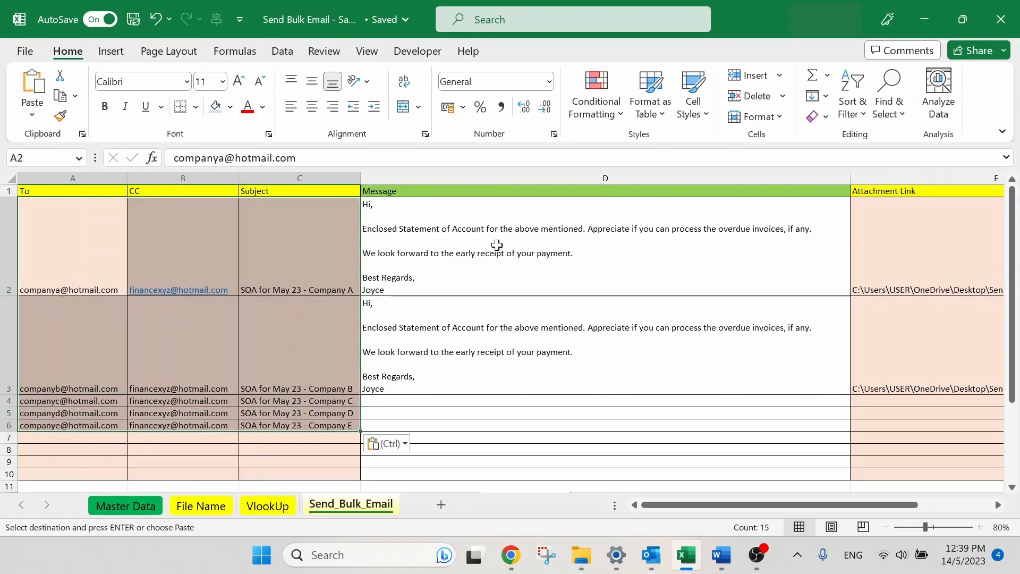
Fill the message text in D2 down to D6 so every customer row has the email body.
click(496, 245)
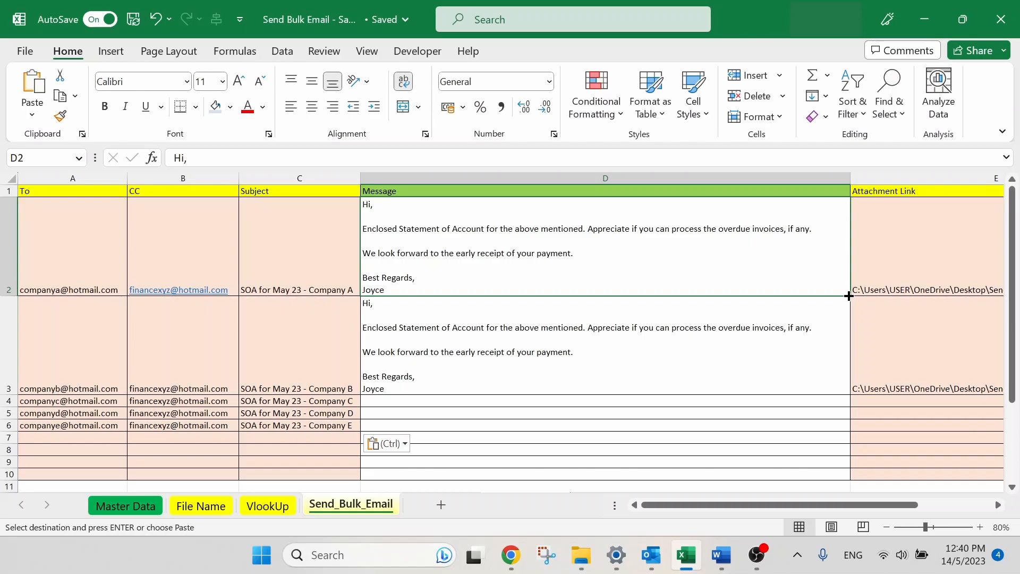
drag(848, 295, 837, 427)
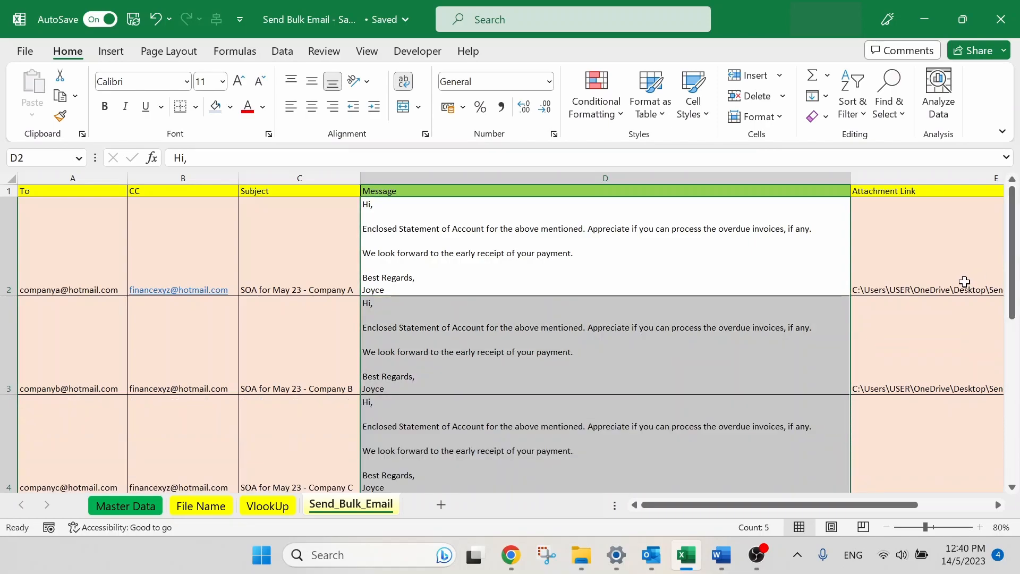
scroll(964, 281, down, 5)
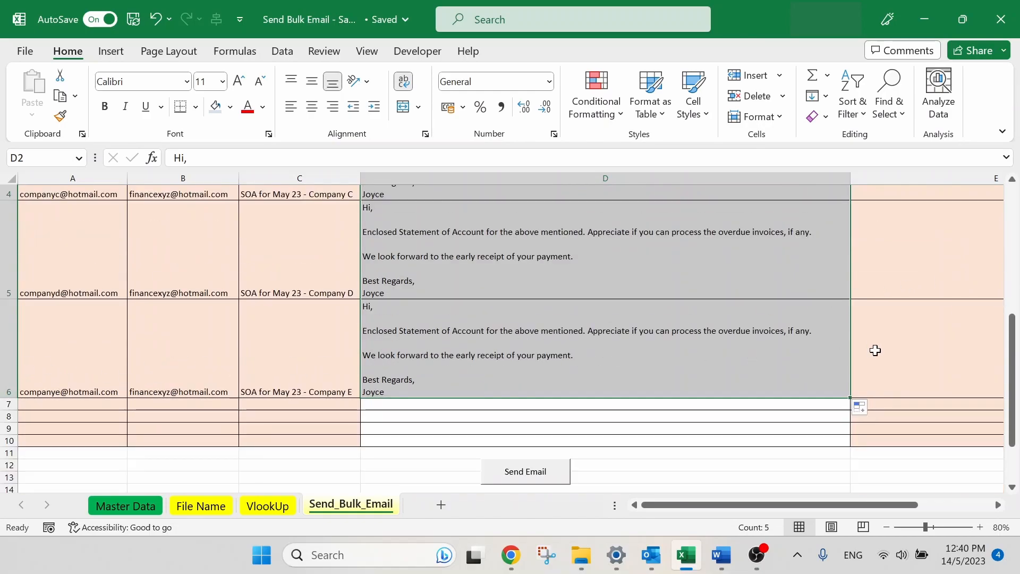
scroll(922, 346, up, 5)
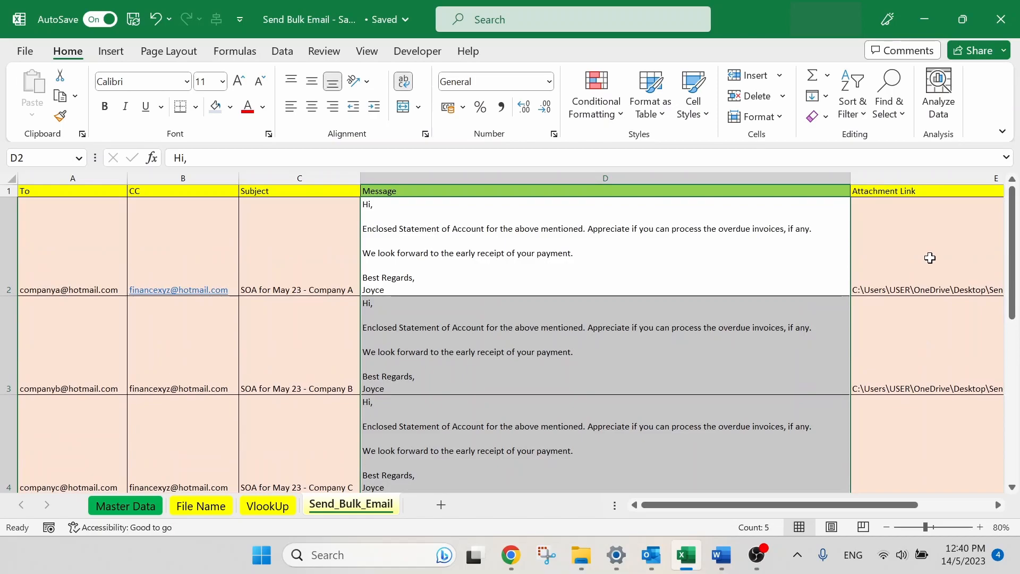
Copy the attachment links H3:H7 from the VlookUp sheet and paste them as values at E2 in Send_Bulk_Email's Attachment Link column.
drag(878, 504, 934, 496)
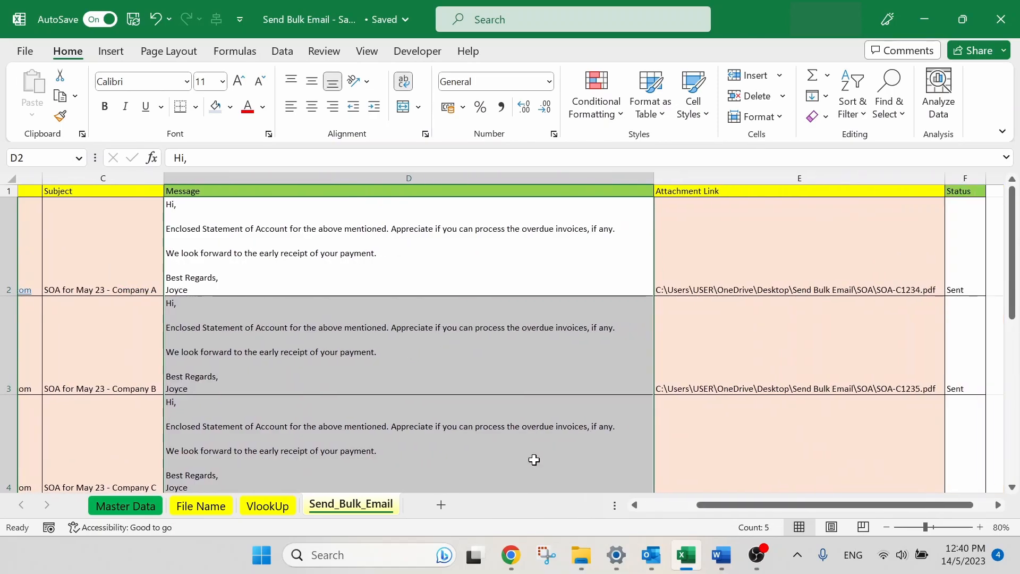
click(279, 508)
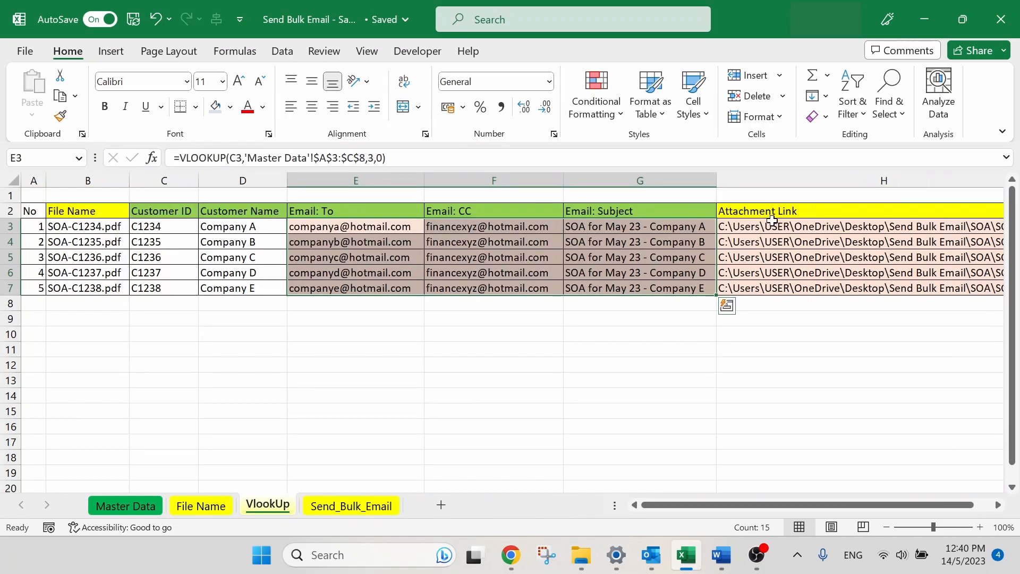
drag(773, 225, 783, 290)
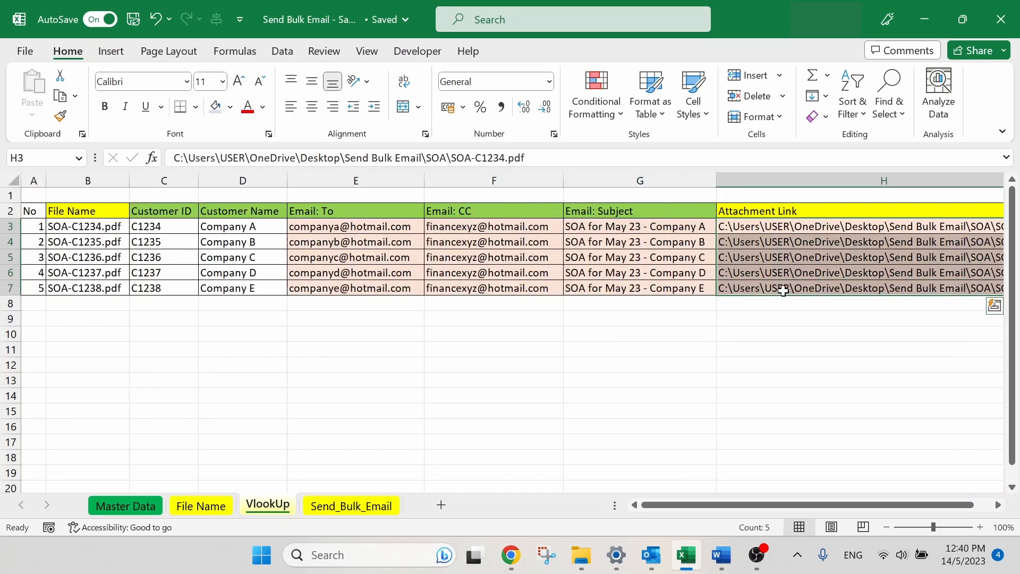
key(ctrl+c)
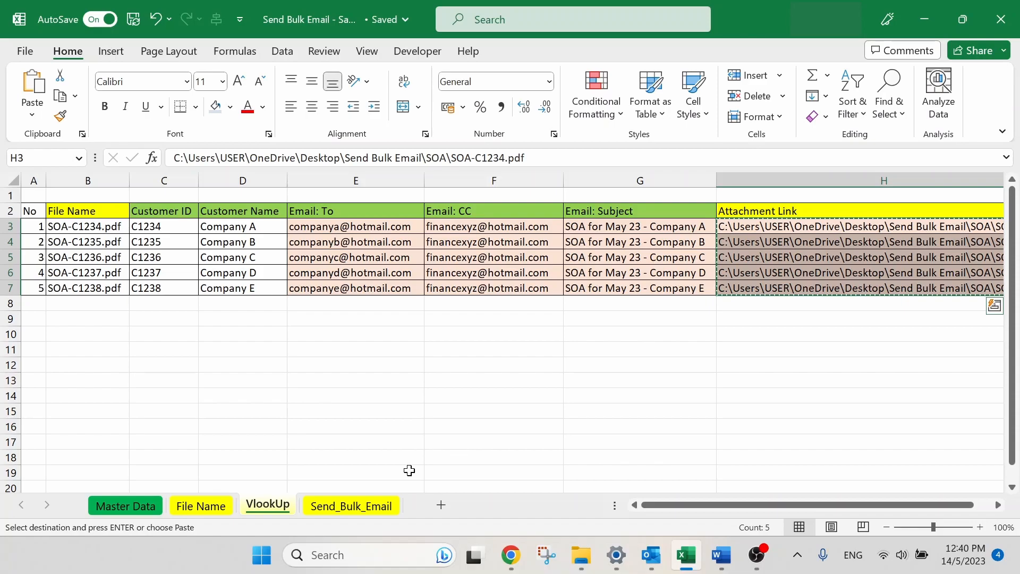
click(390, 506)
click(754, 260)
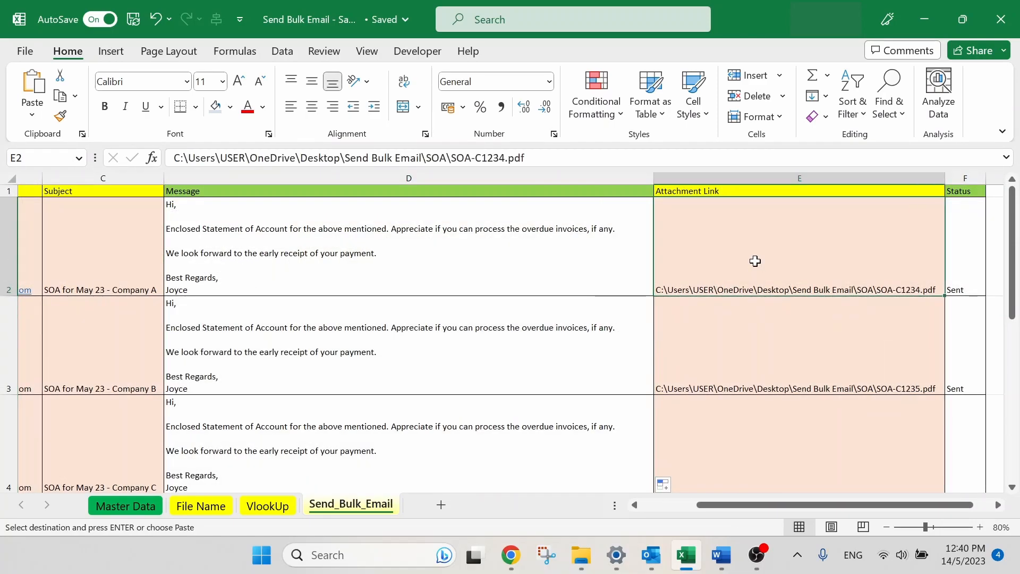
right_click(755, 260)
click(818, 167)
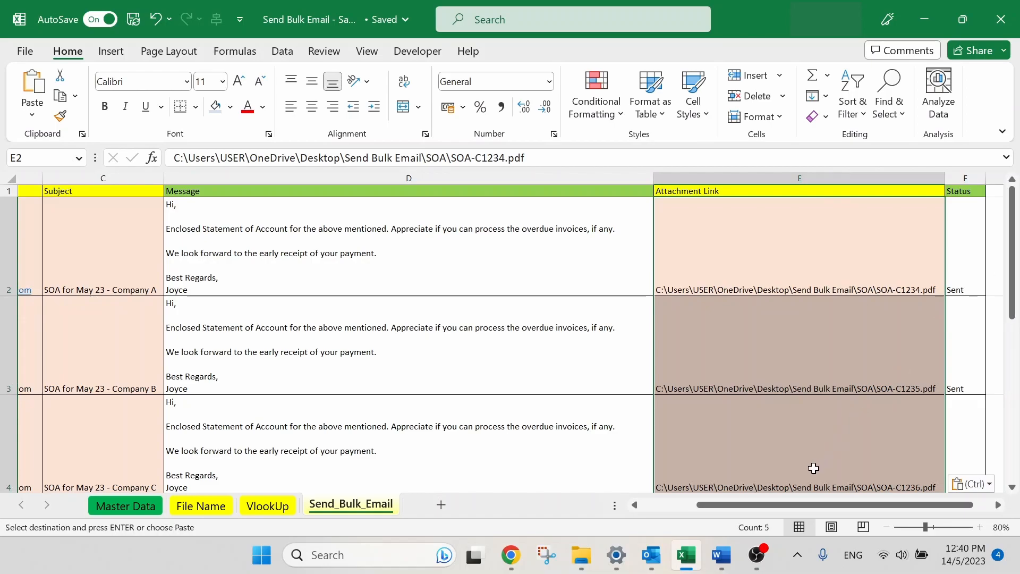
Review row 2 of Send_Bulk_Email from To through Status, and check the matching Customer ID and Customer Name in row 3 of VlookUp.
drag(782, 506, 721, 507)
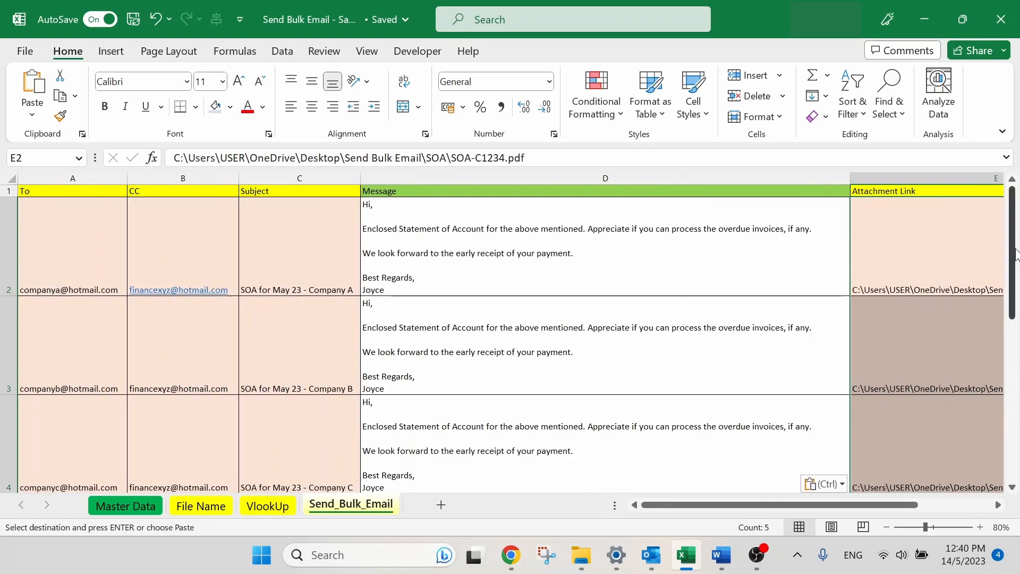
click(96, 259)
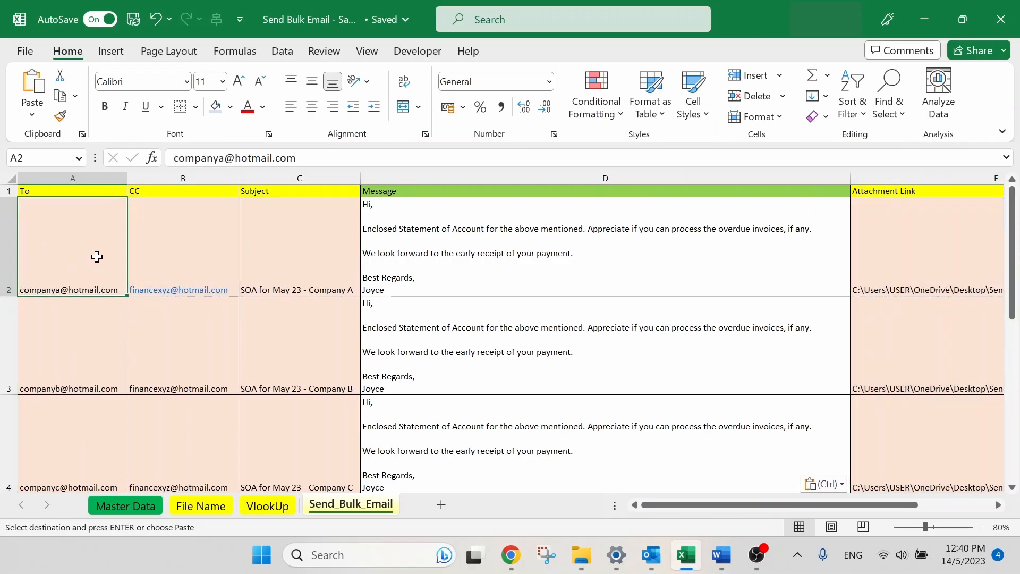
key(Right)
key(Right)
key(Right)
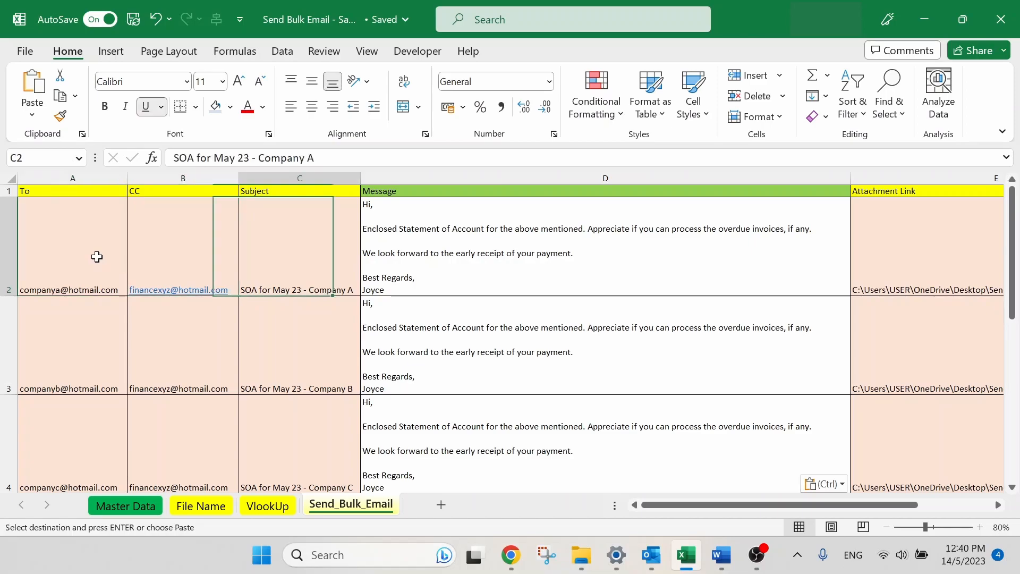
key(Right)
key(Right)
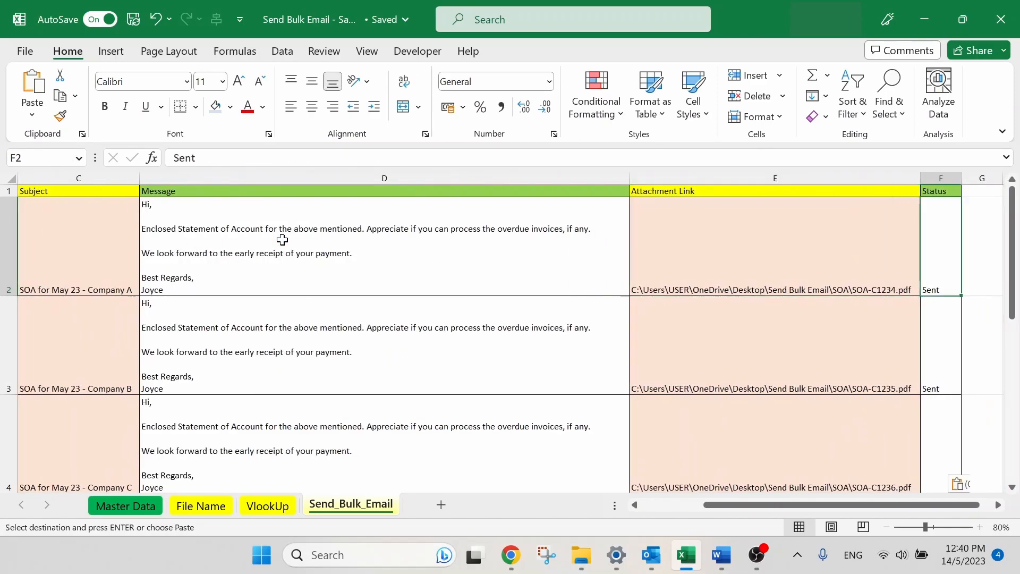
key(Left)
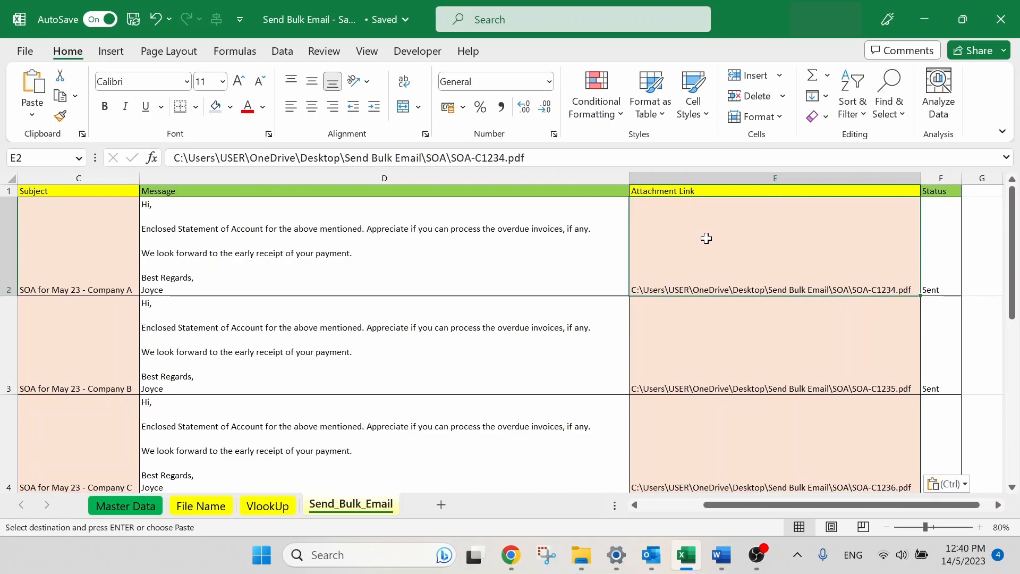
click(270, 505)
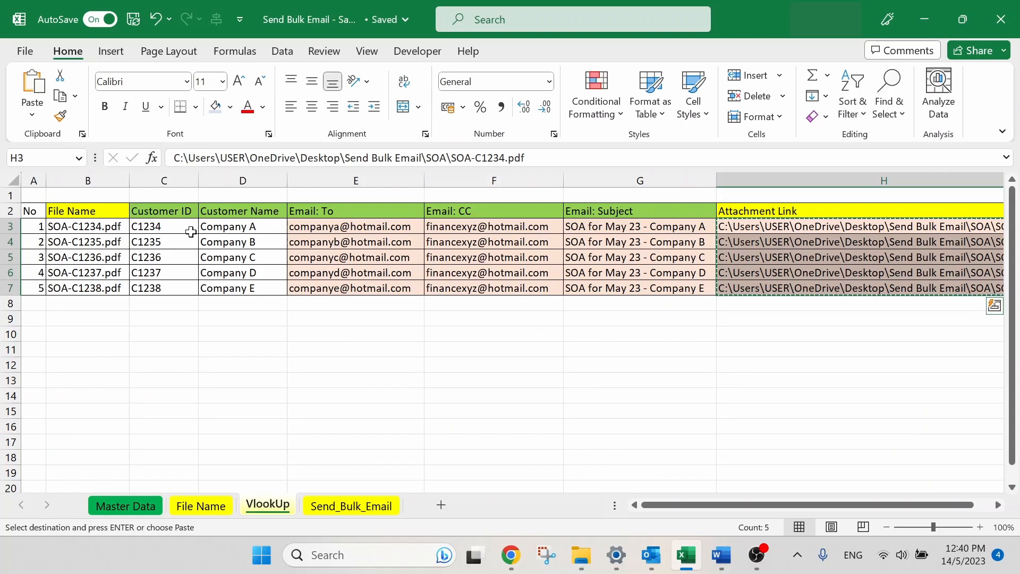
click(185, 224)
drag(185, 225, 228, 227)
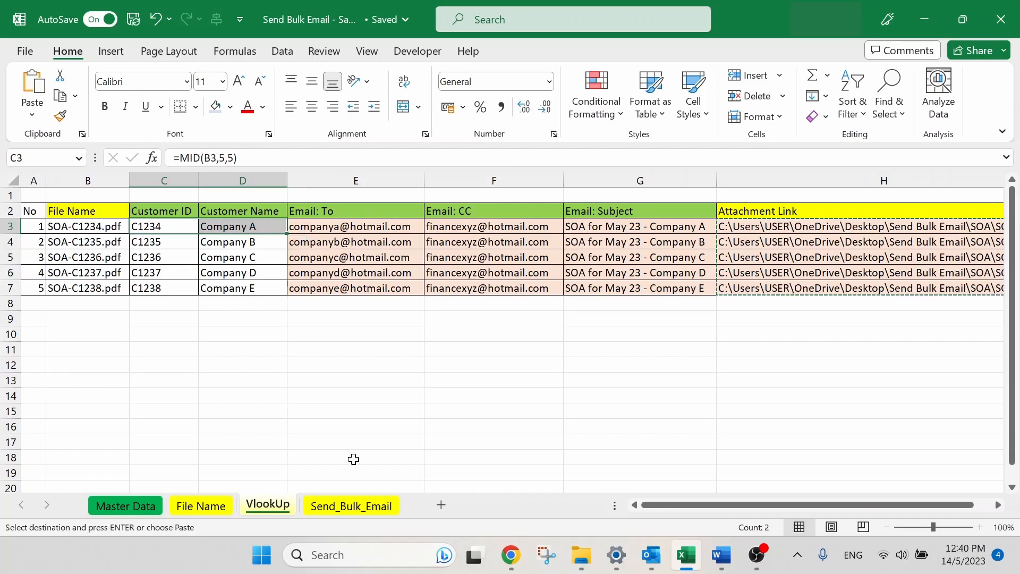
Run the Send Email macro below the table on the Send_Bulk_Email sheet to email the statements to all listed customers.
click(343, 508)
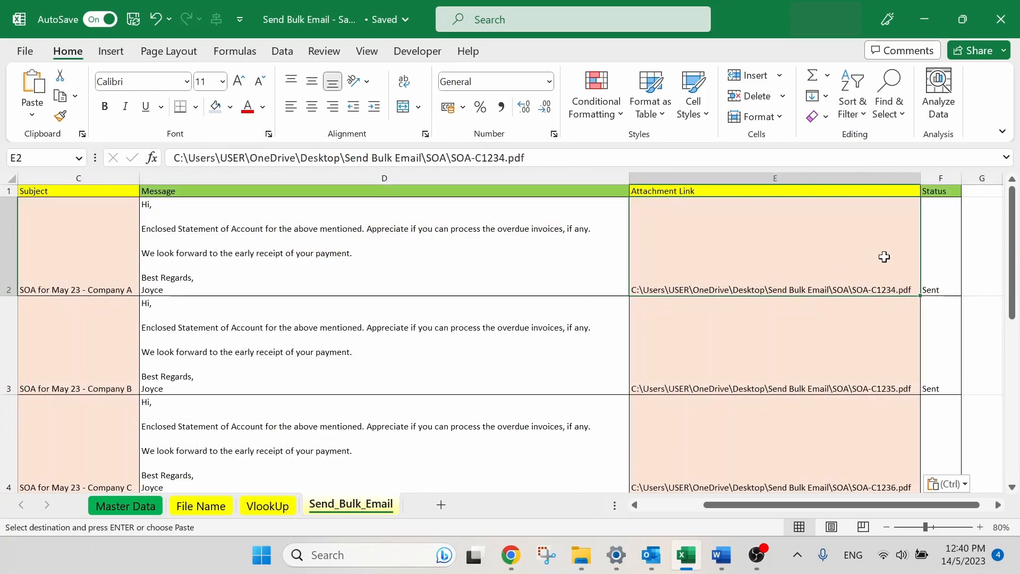
drag(1013, 245, 1013, 406)
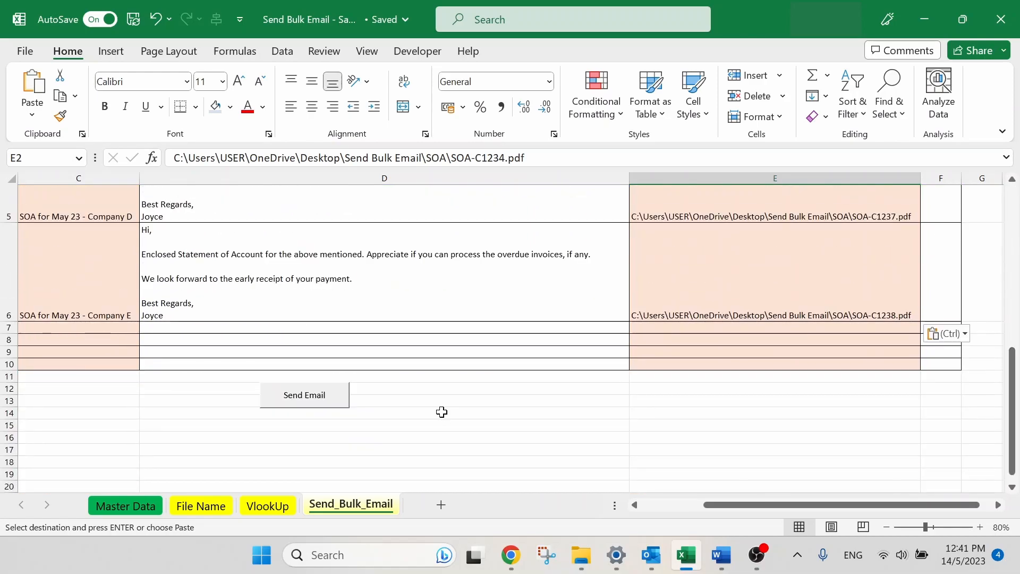
click(313, 398)
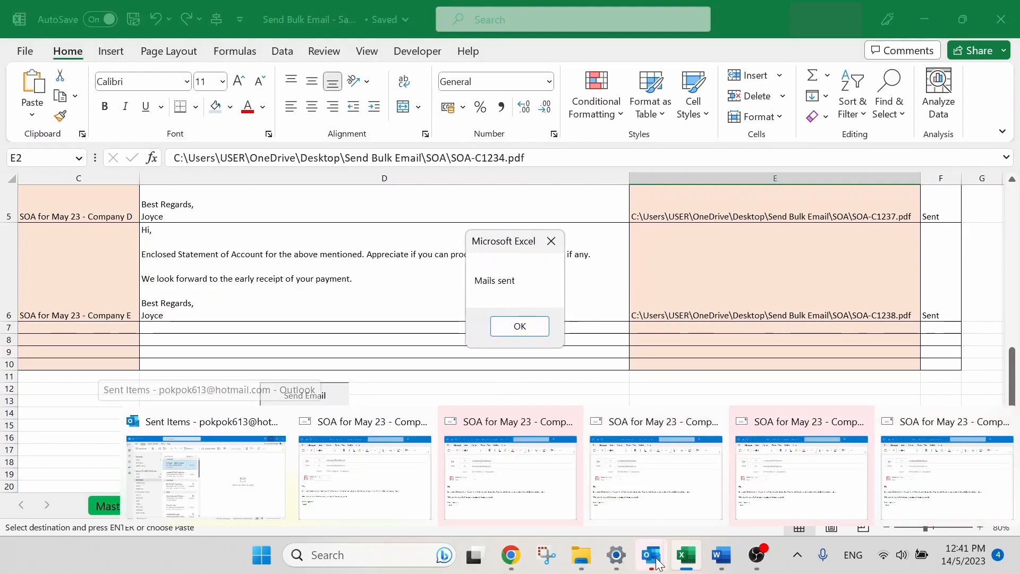
Dismiss the macro's message box and check the email drafts for Company A, Company B and Company C in Outlook.
click(520, 326)
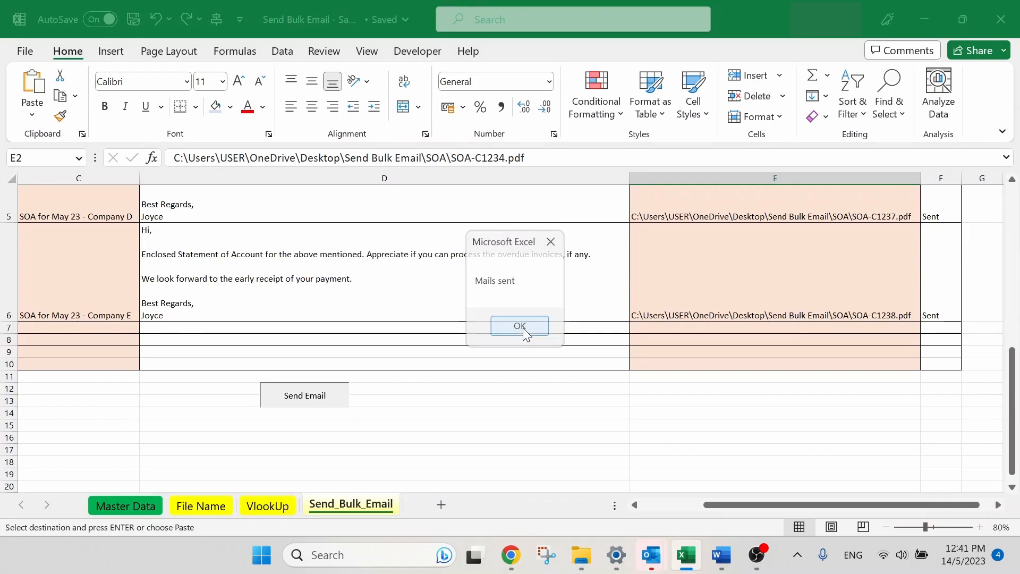
mouse_move(658, 555)
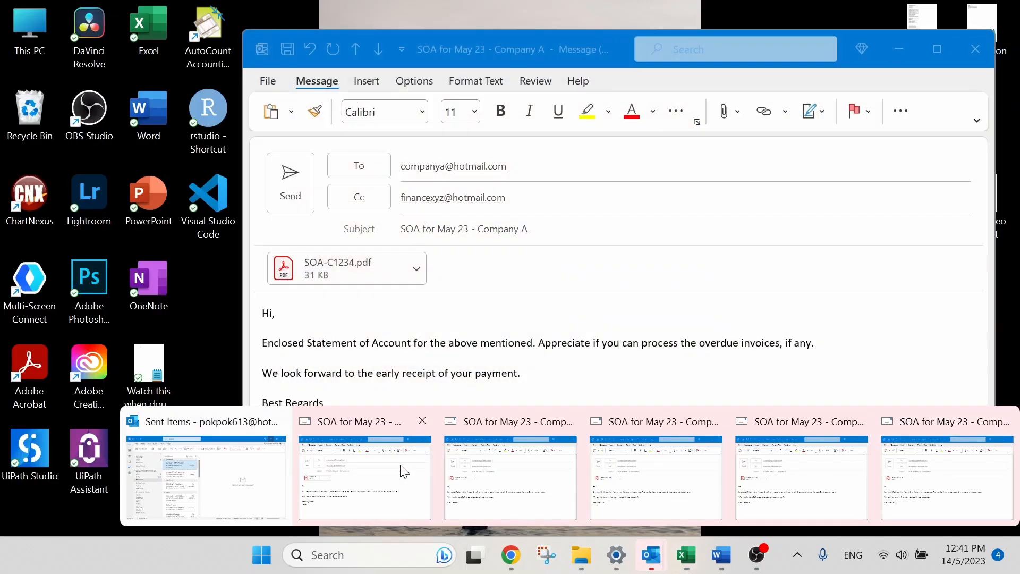
click(401, 471)
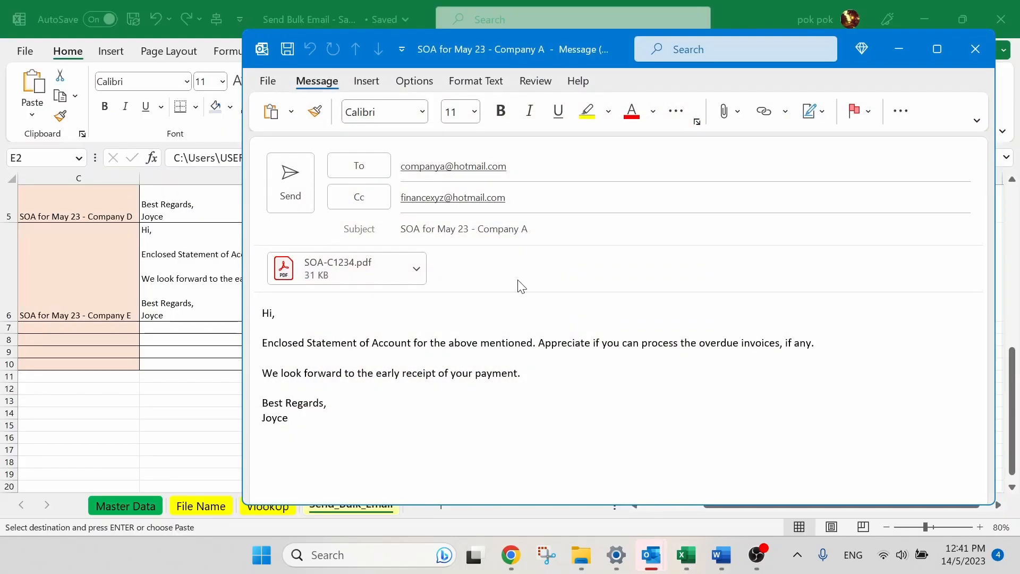
mouse_move(646, 566)
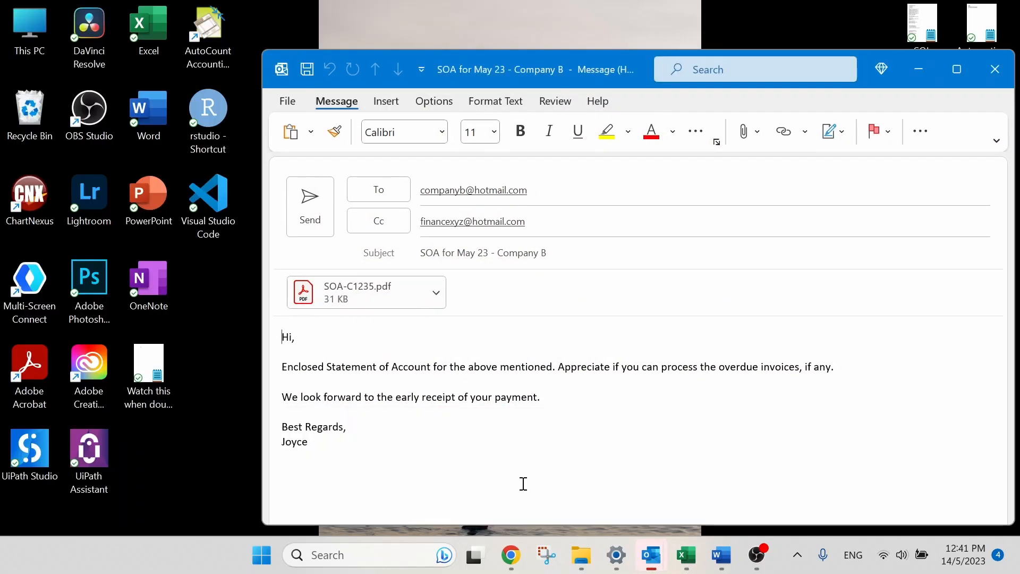
click(521, 481)
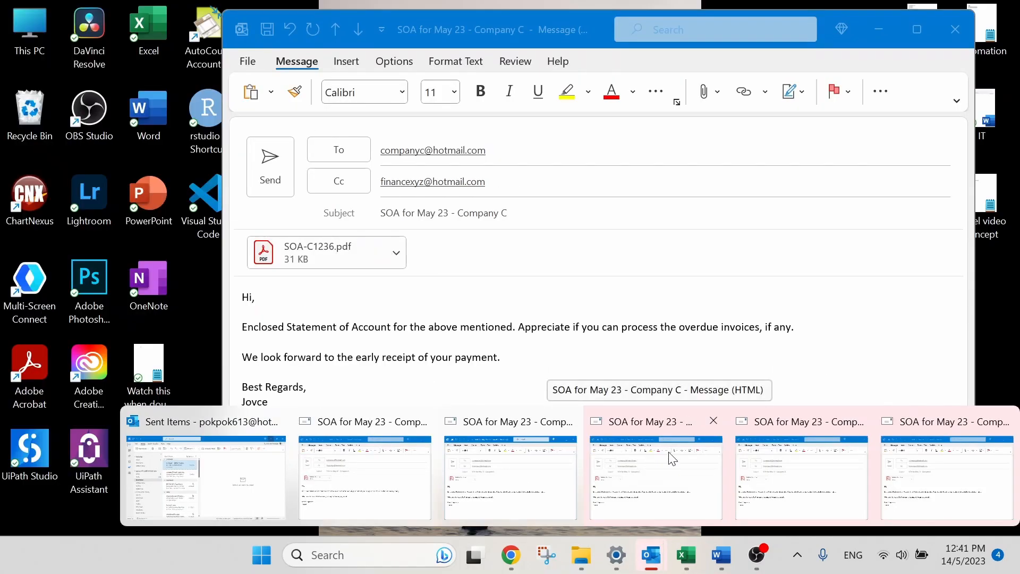
click(672, 458)
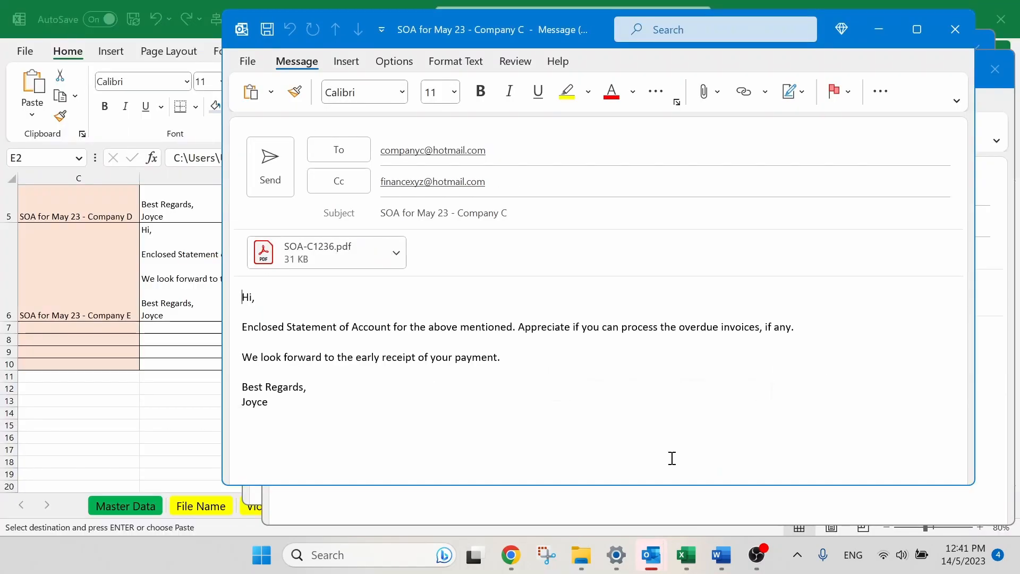
Go back to the first rows of the Send_Bulk_Email sheet in Excel and compare them with the Company C draft in Outlook.
click(106, 381)
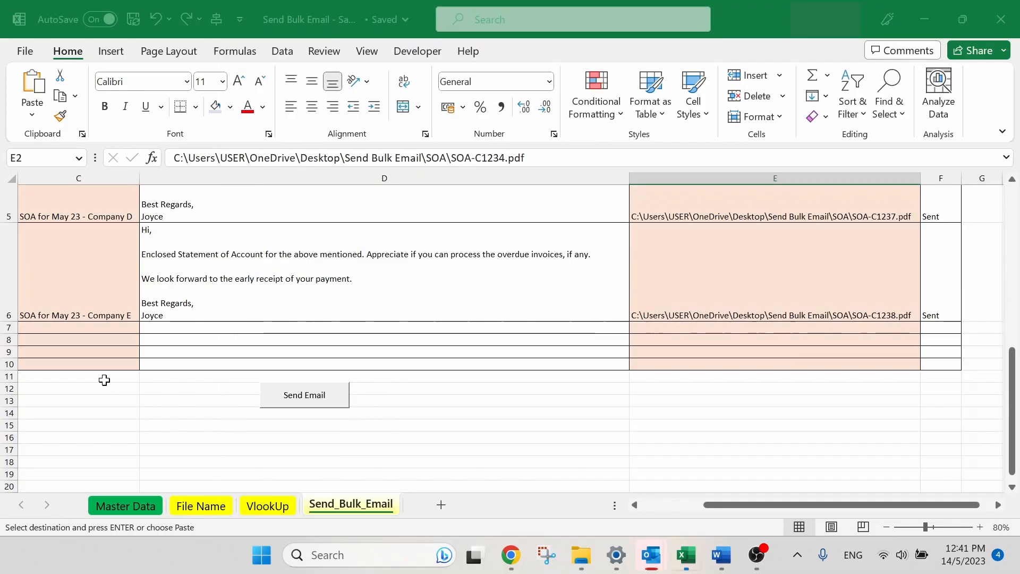
drag(705, 500, 645, 502)
drag(1012, 407, 1011, 398)
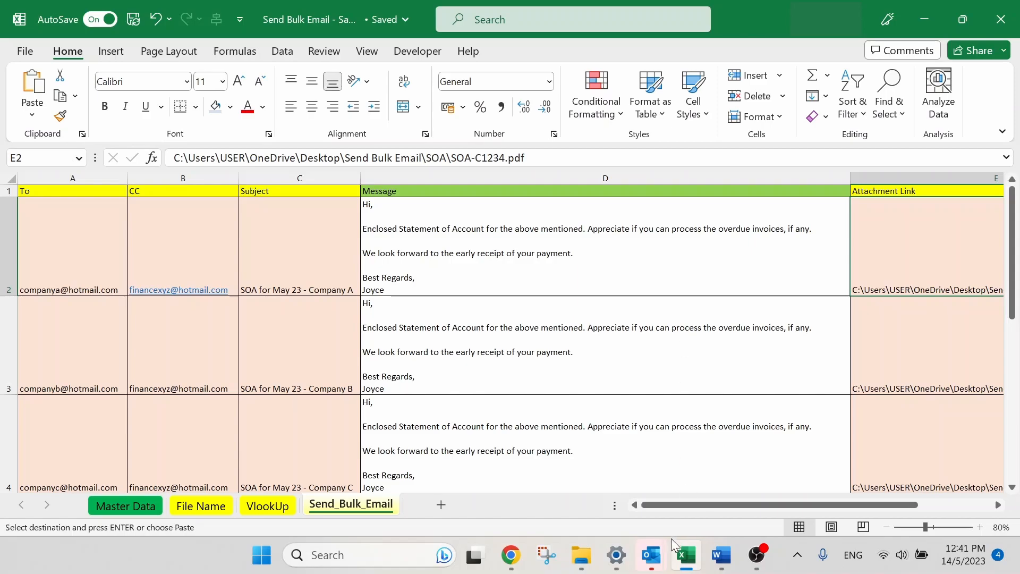
mouse_move(651, 554)
click(652, 477)
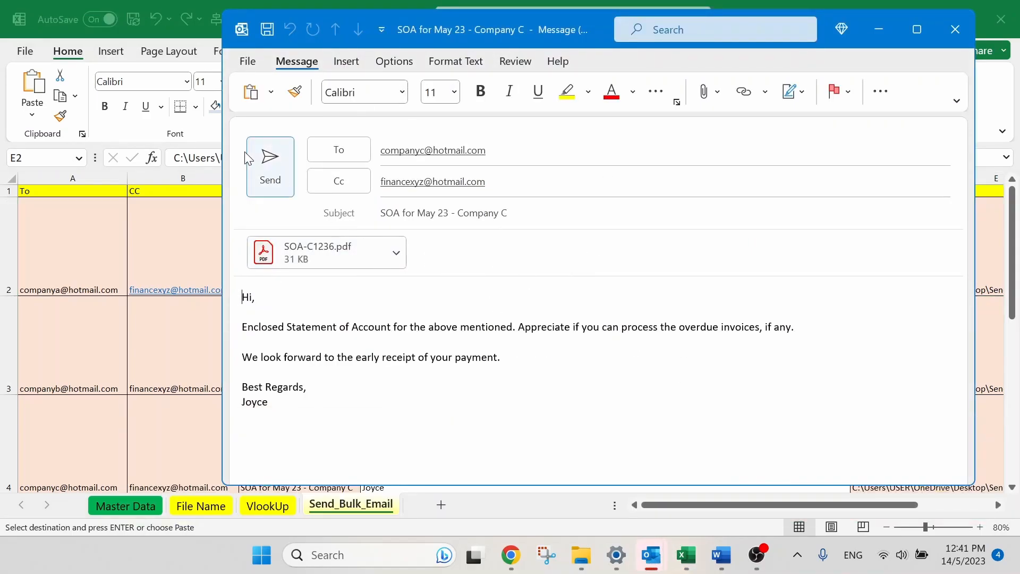
click(106, 272)
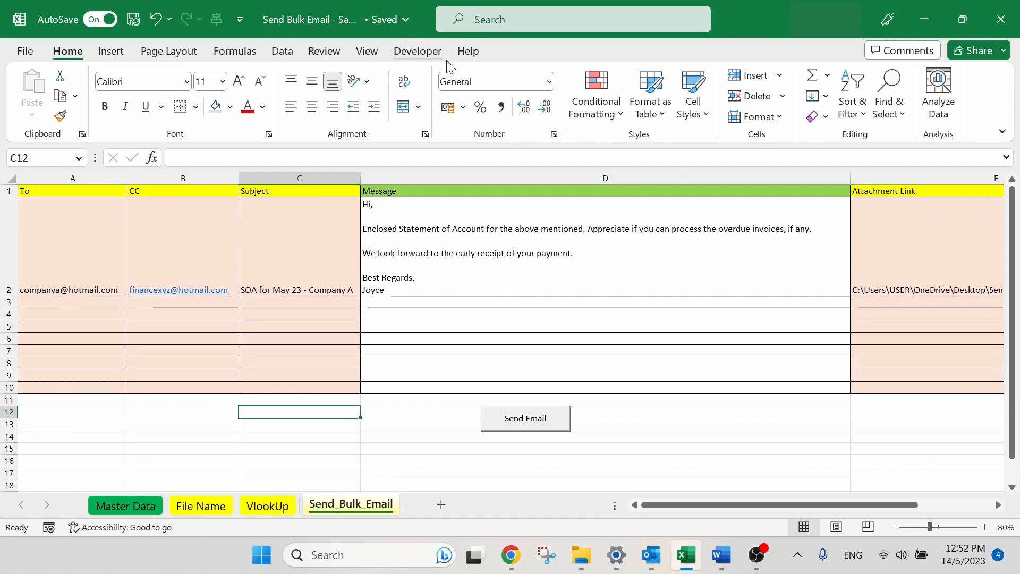
Make sure the Developer tab is enabled in Excel's ribbon customization options and accept the settings.
click(34, 54)
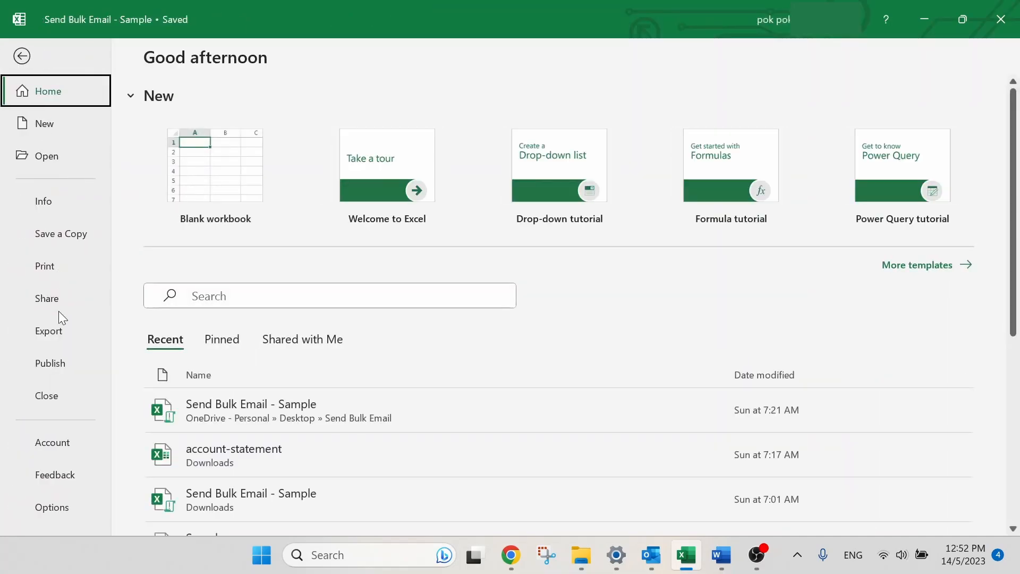
click(61, 506)
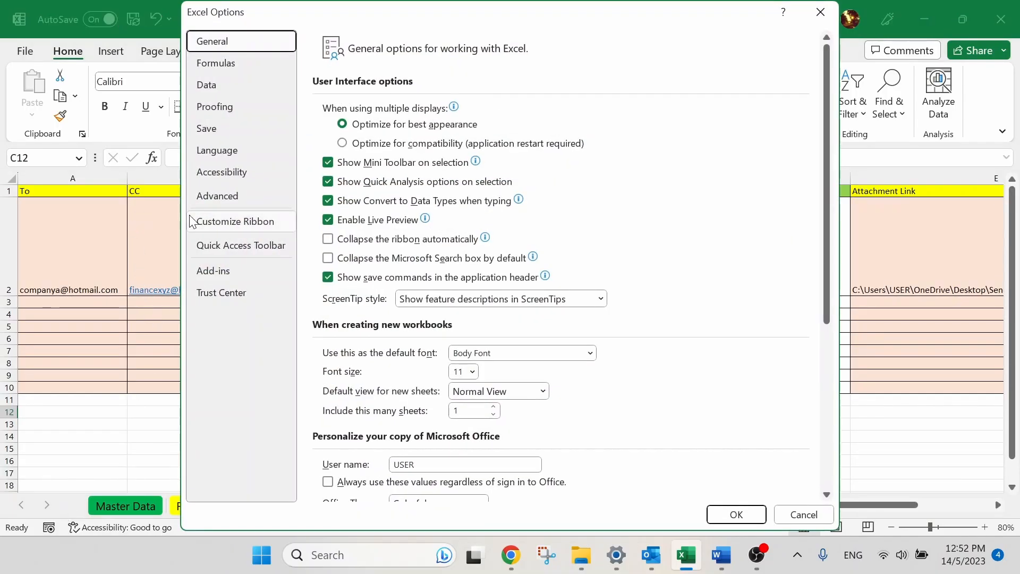
click(223, 222)
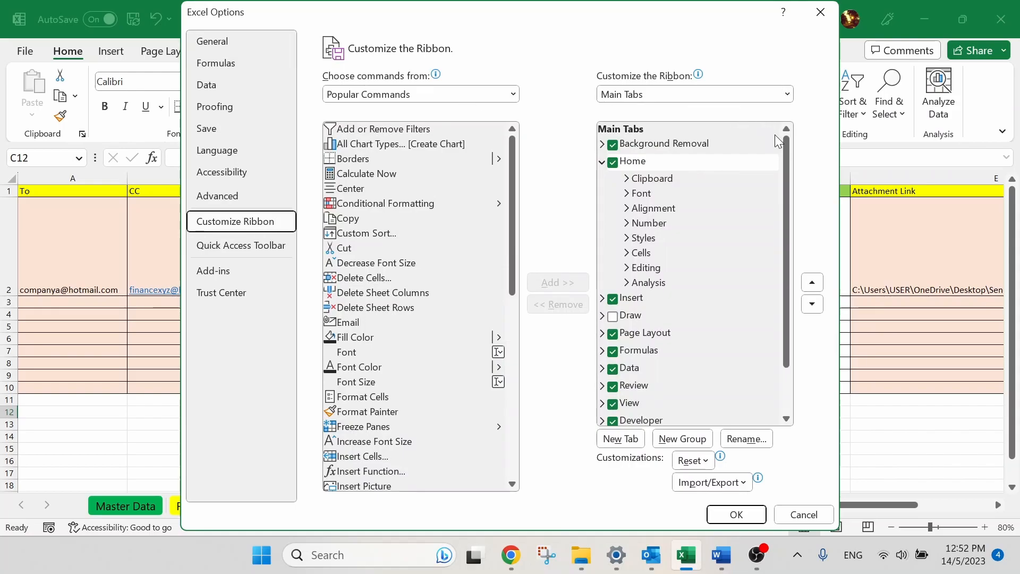
drag(785, 144, 785, 241)
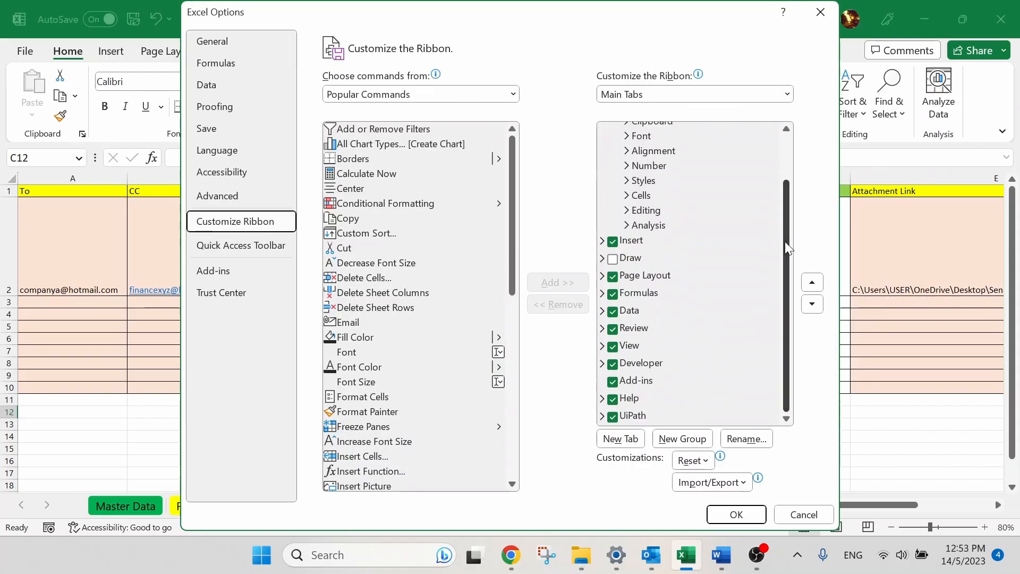
click(637, 366)
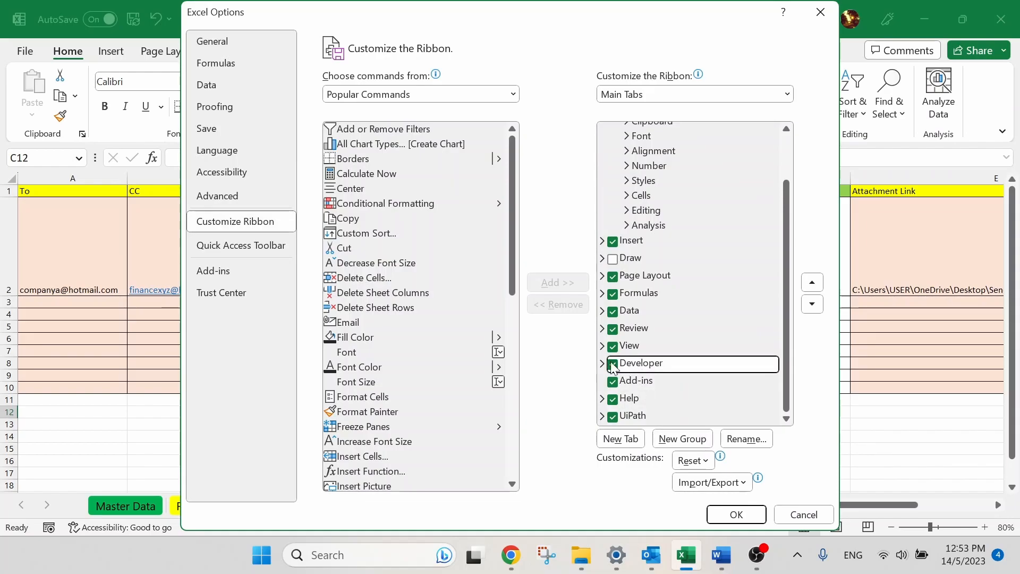
click(739, 513)
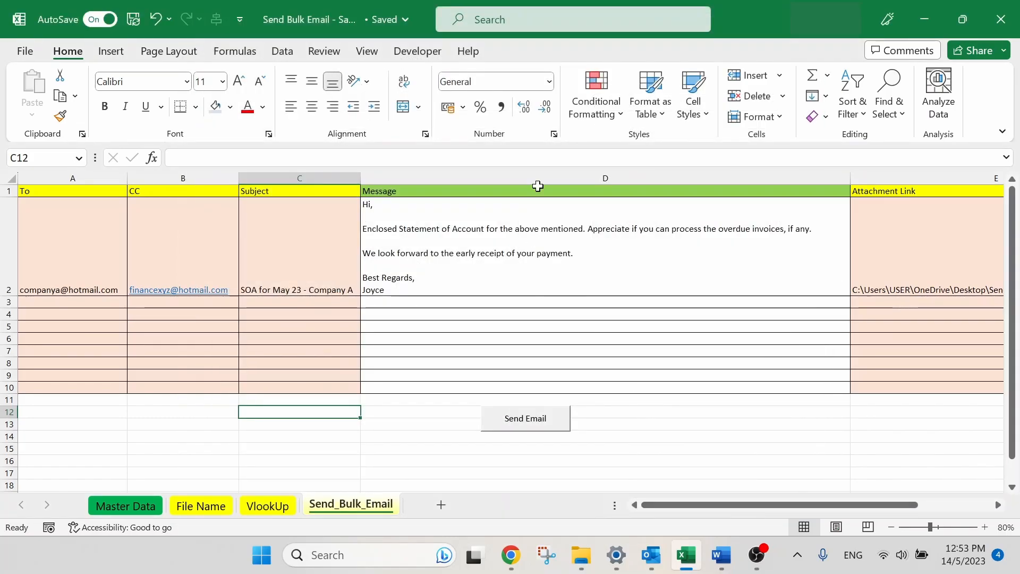
Replace msg.display with msg.send in the Send_Multiple_Email macro of Module1, save the code and close the Visual Basic editor.
click(432, 53)
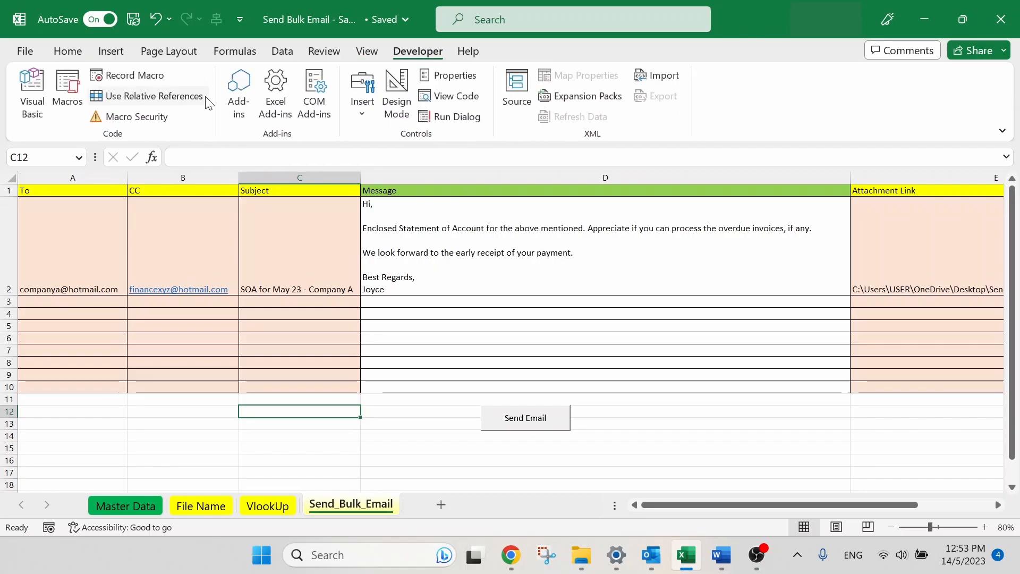
click(37, 103)
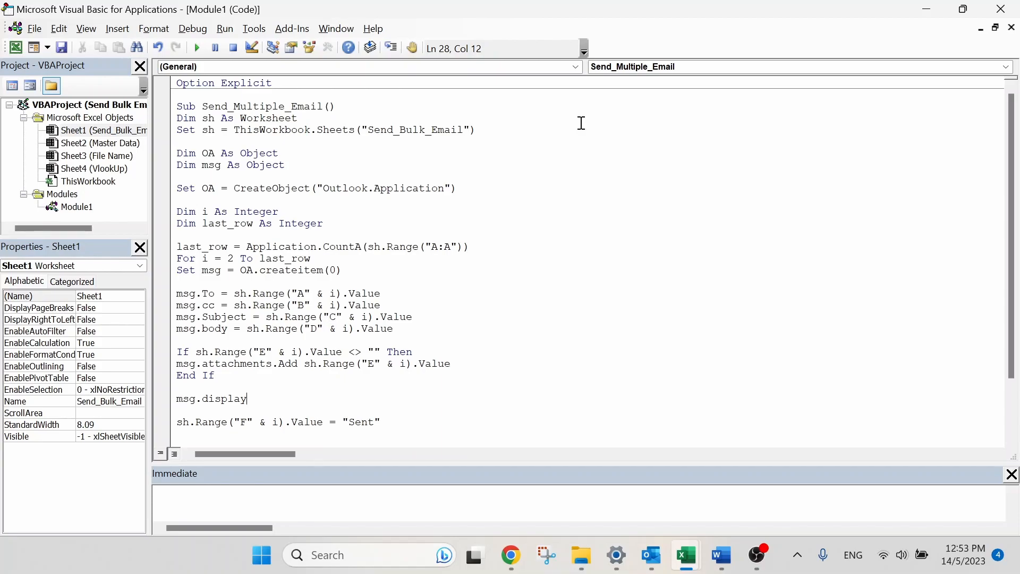
drag(1010, 127, 1011, 184)
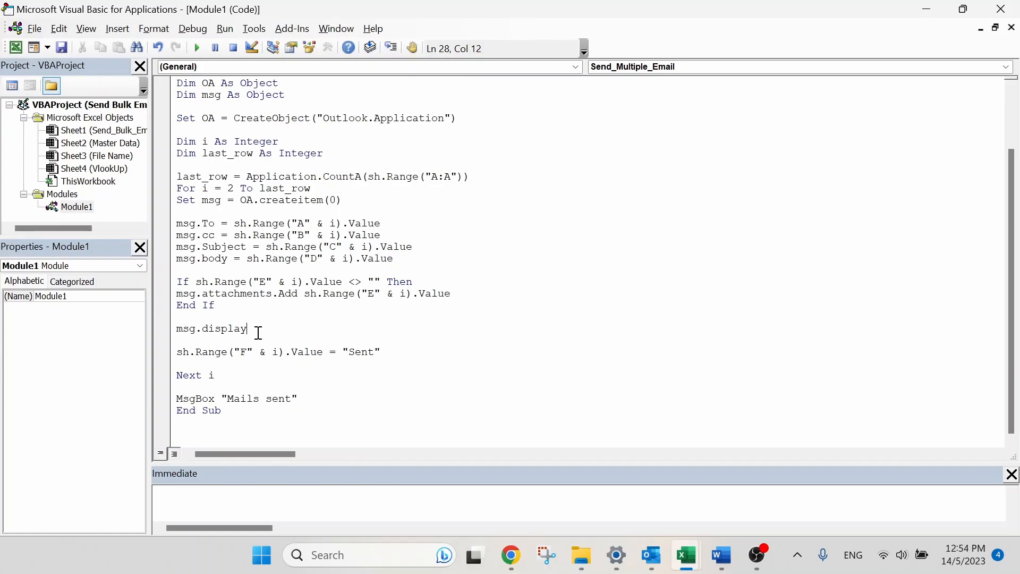
key(BackSpace)
key(BackSpace)
key(BackSpace)
key(BackSpace)
key(BackSpace)
key(BackSpace)
key(BackSpace)
text(send)
click(66, 47)
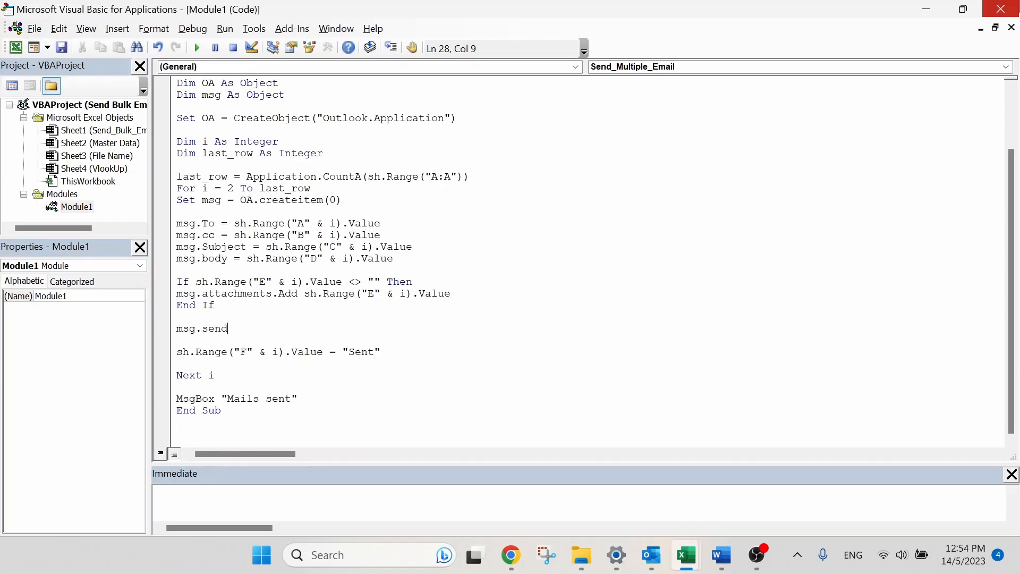
click(1001, 9)
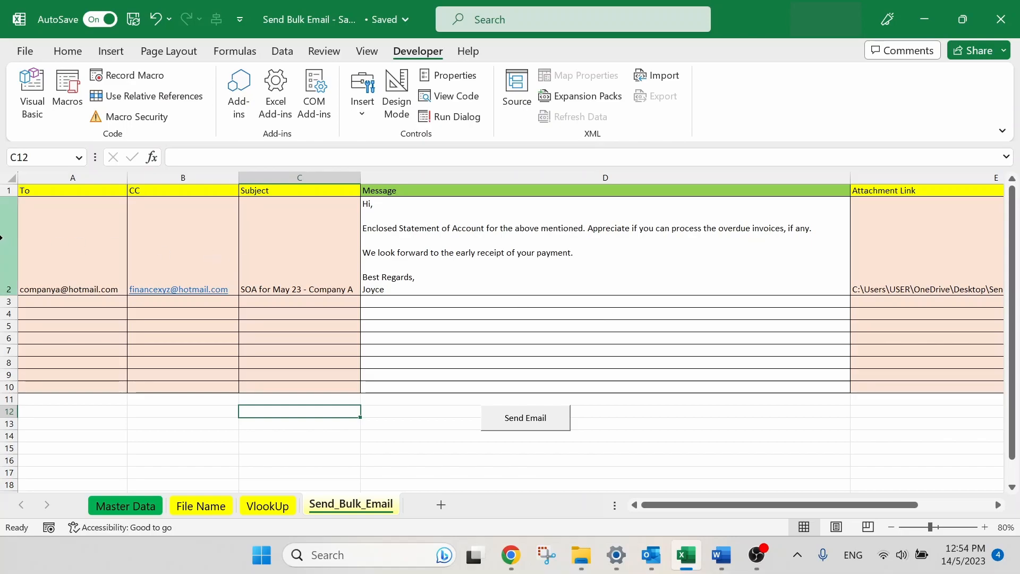
Run the Send Email macro for the Company A row on Send_Bulk_Email and dismiss its message box.
click(8, 244)
click(558, 229)
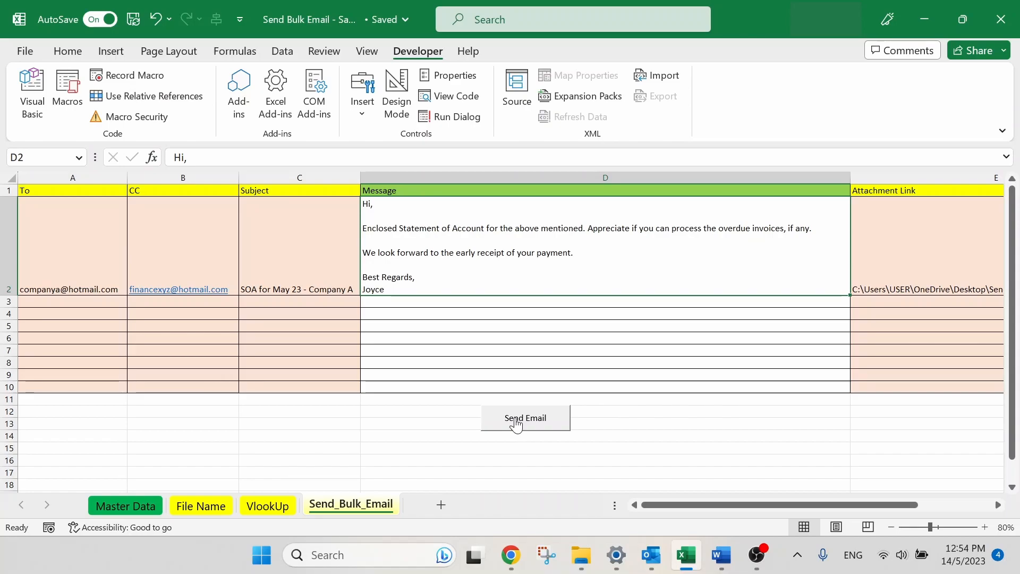
click(515, 423)
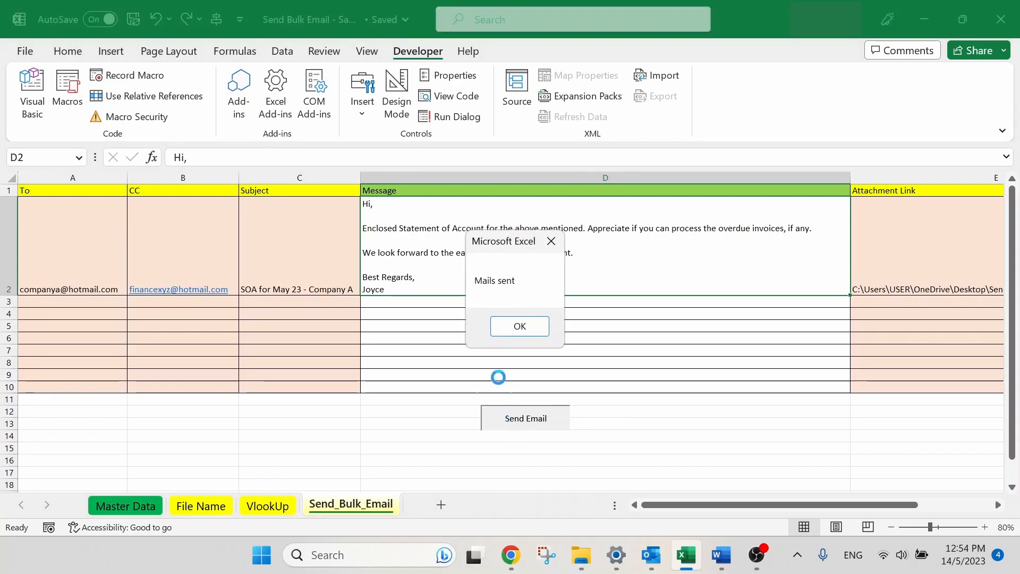
click(520, 327)
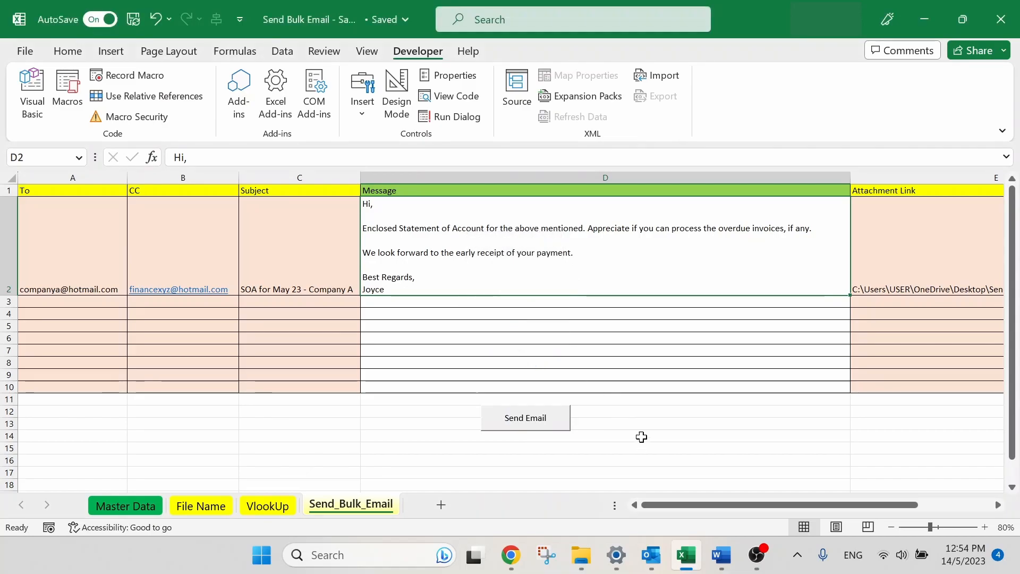
Check the Company A email in Outlook's Sent Items, delete the undeliverable notice that arrives, and return to the Excel workbook.
mouse_move(652, 557)
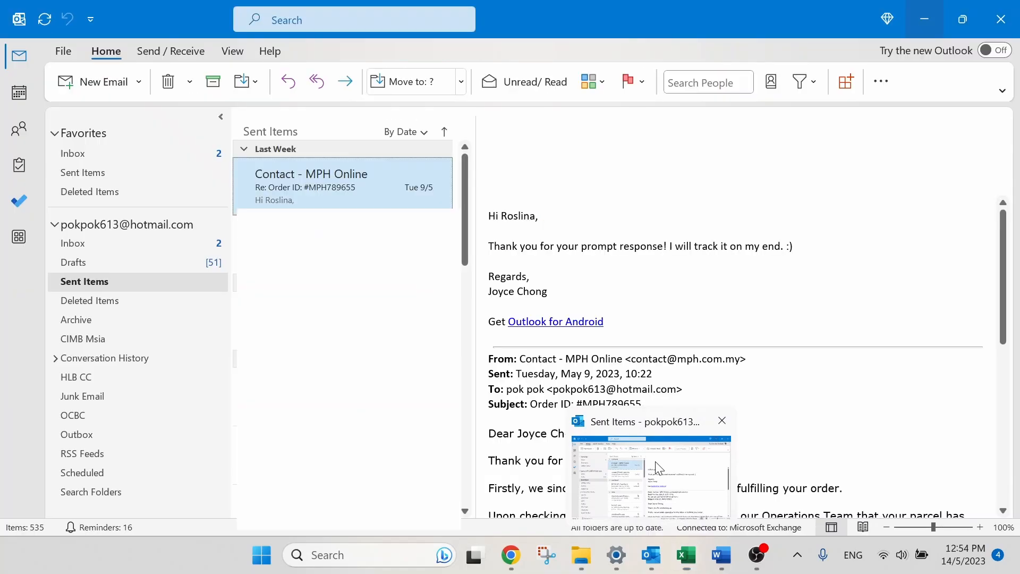
click(652, 478)
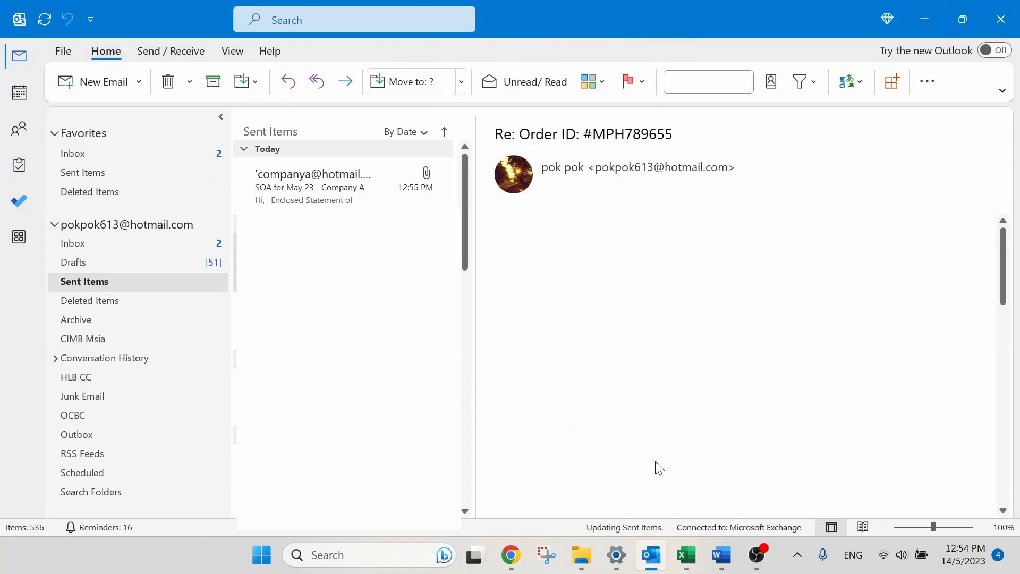
click(313, 195)
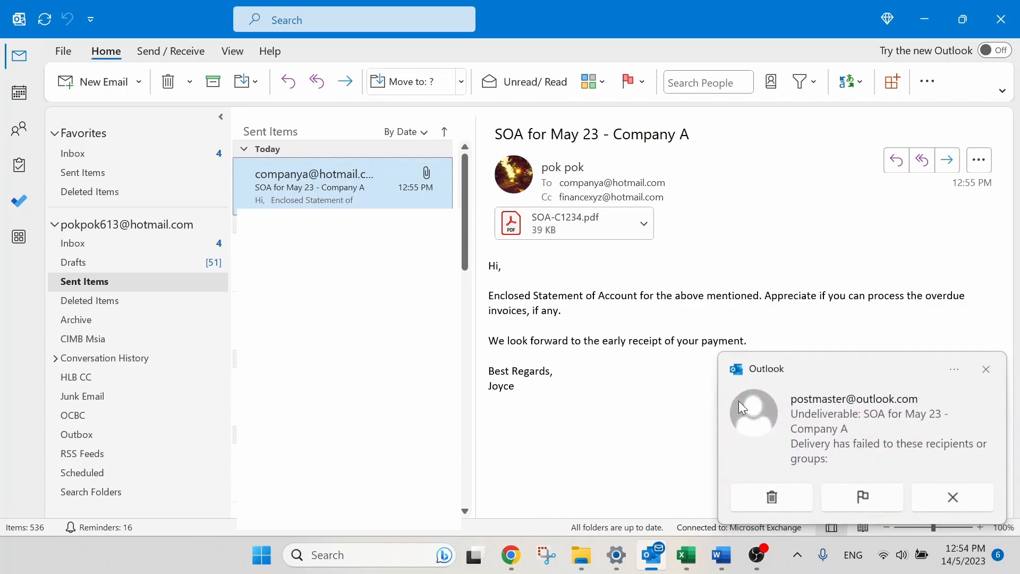
click(758, 489)
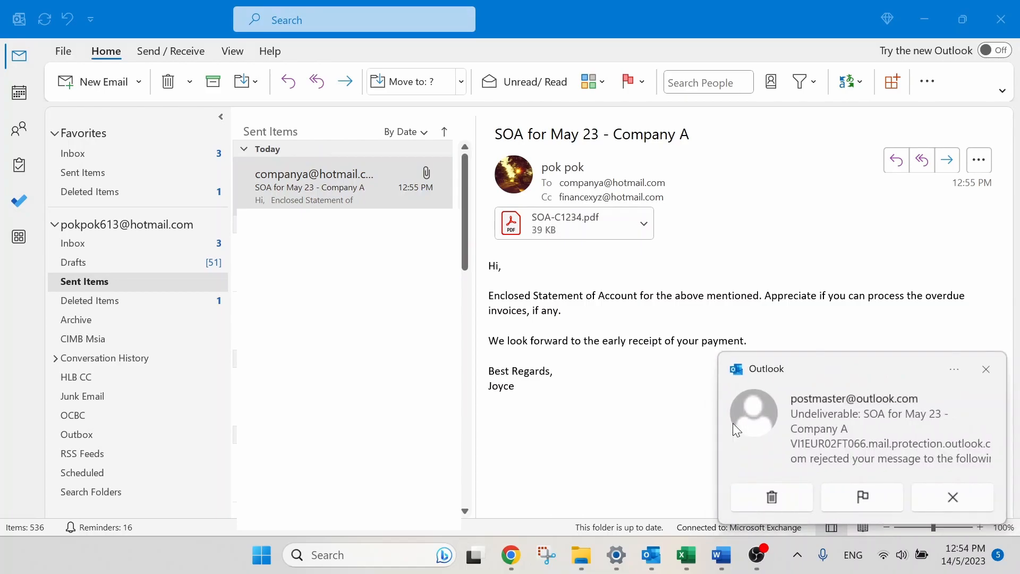
mouse_move(687, 555)
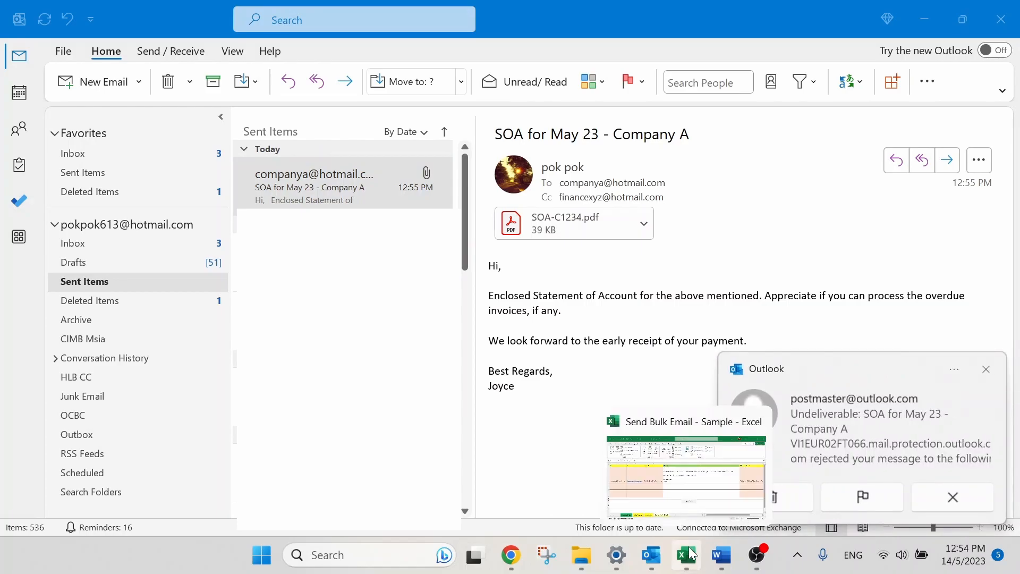
click(705, 451)
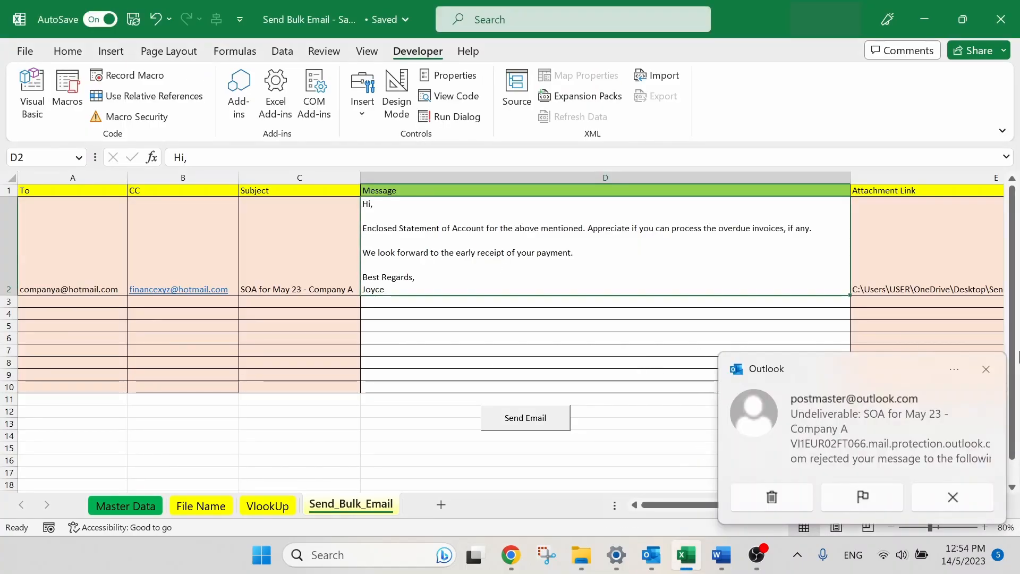